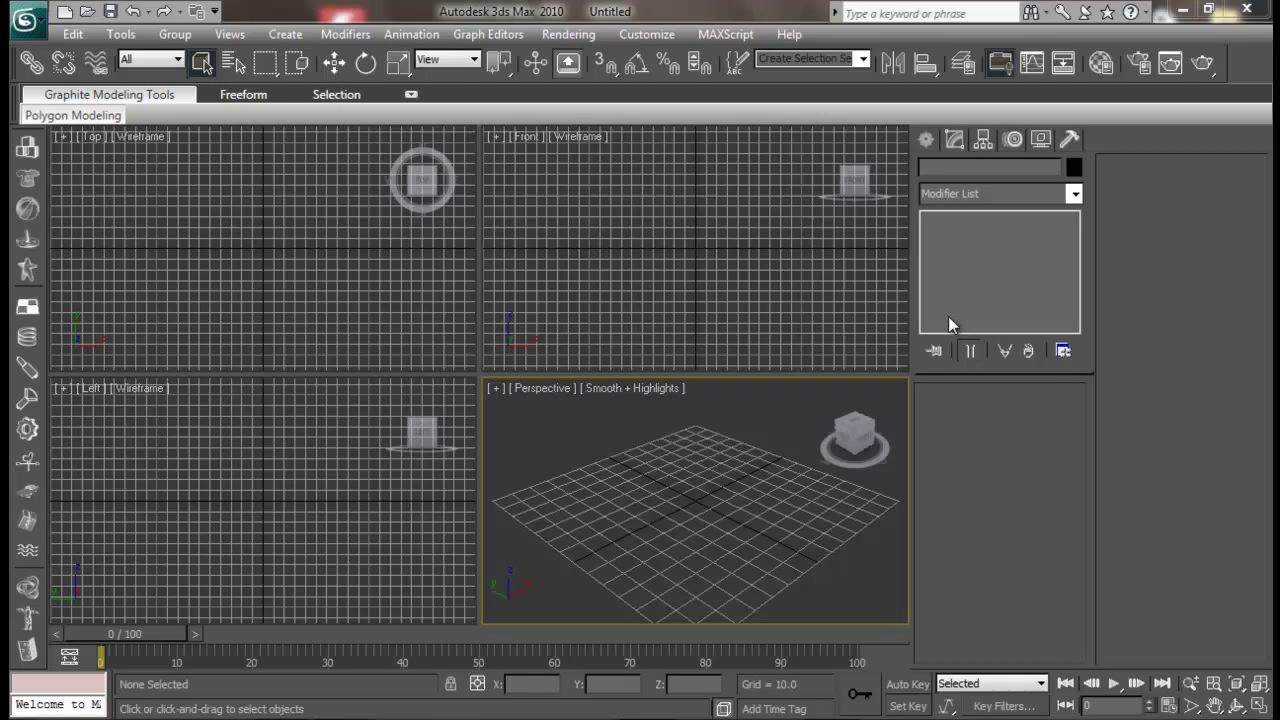
Create a FumeFX container about 137 wide, 137 long and 110 high, centred on the grid in the Perspective view.
left_click(929, 142)
left_click(963, 266)
left_click_drag(697, 500, 737, 440)
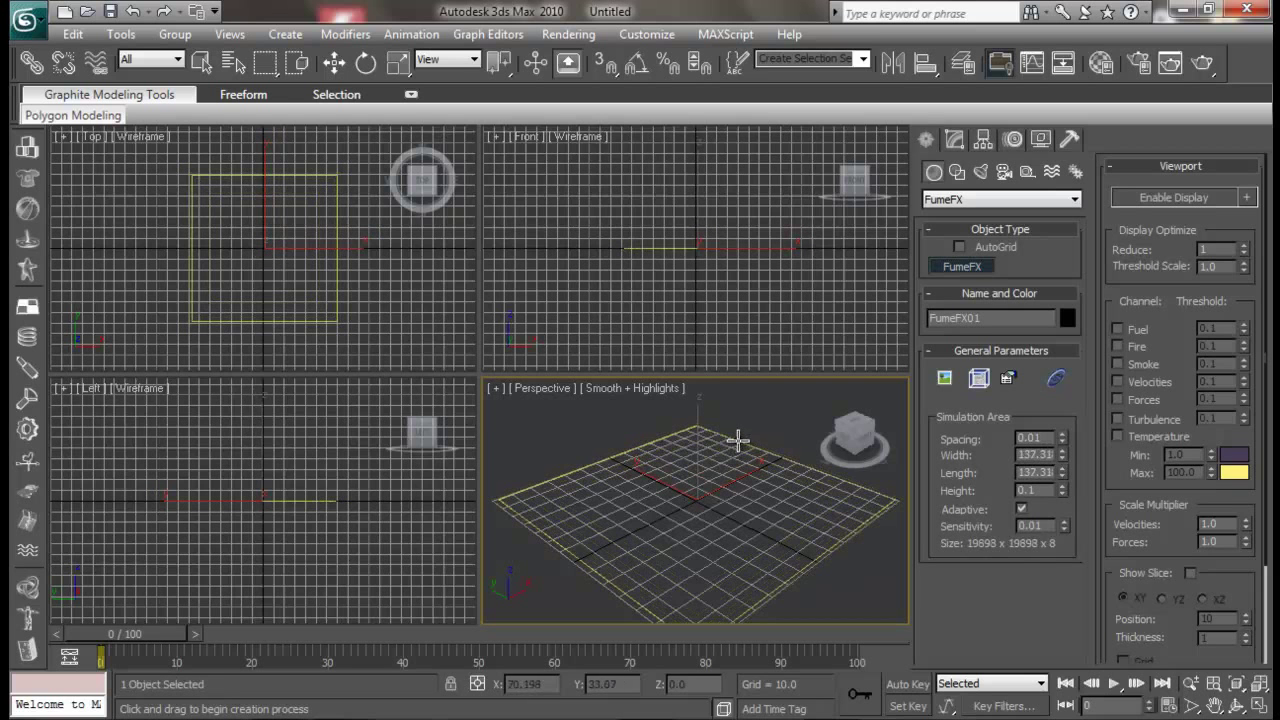
left_click(771, 217)
right_click(789, 526)
scroll(760, 444, "down", 4)
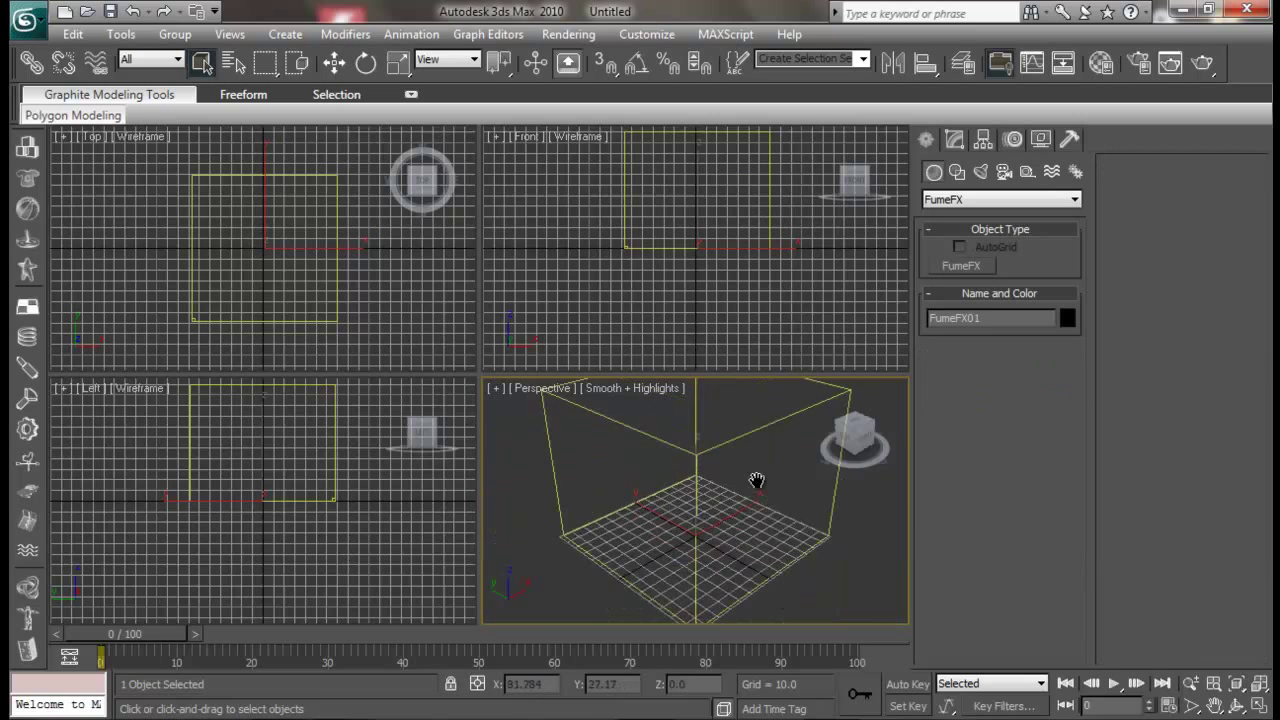
scroll(743, 494, "down", 2)
middle_click_drag(743, 494, 701, 531)
scroll(703, 525, "up", 3)
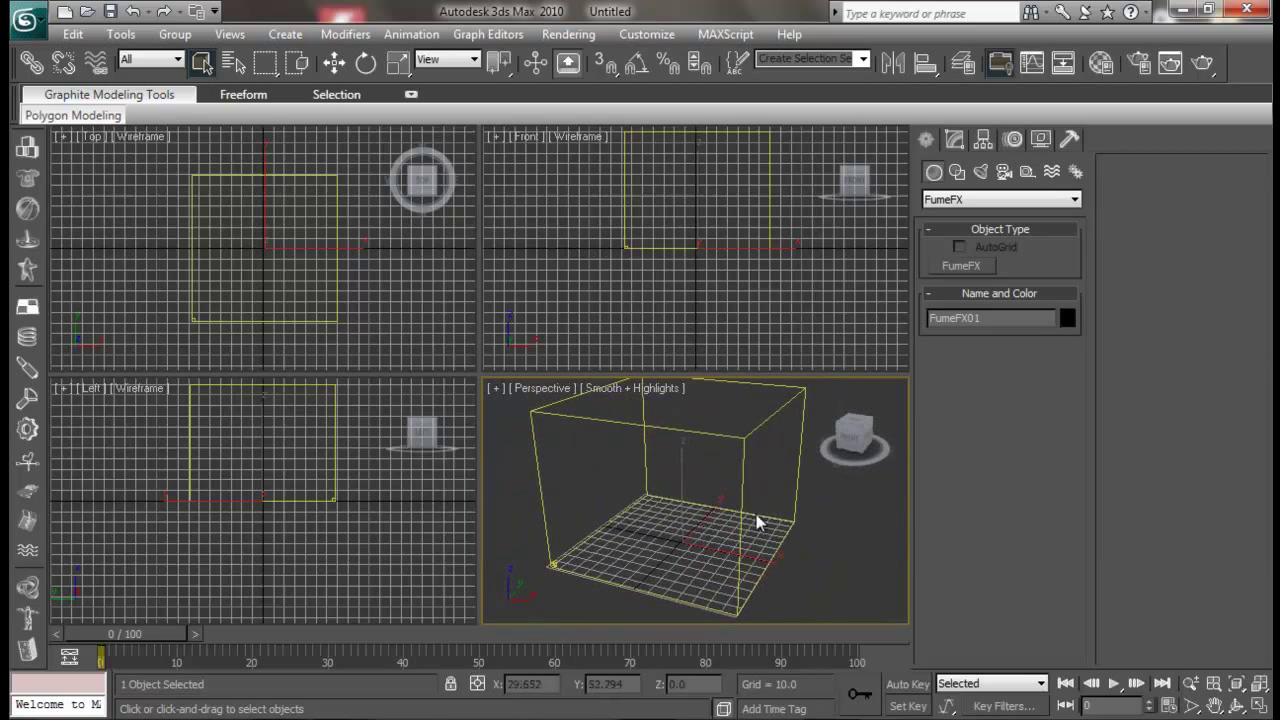
Add a spherical FumeFX simple source about 26 in diameter near the container's floor at its centre.
left_click(1027, 172)
left_click(1000, 199)
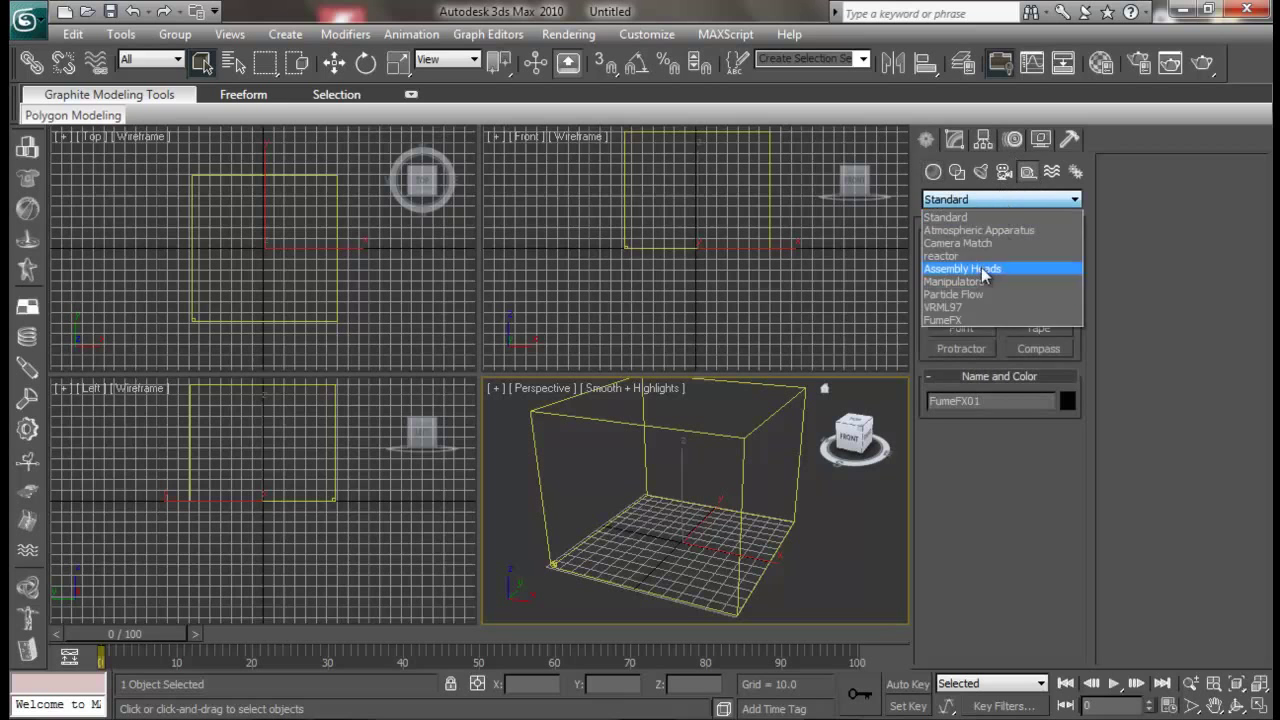
left_click(958, 315)
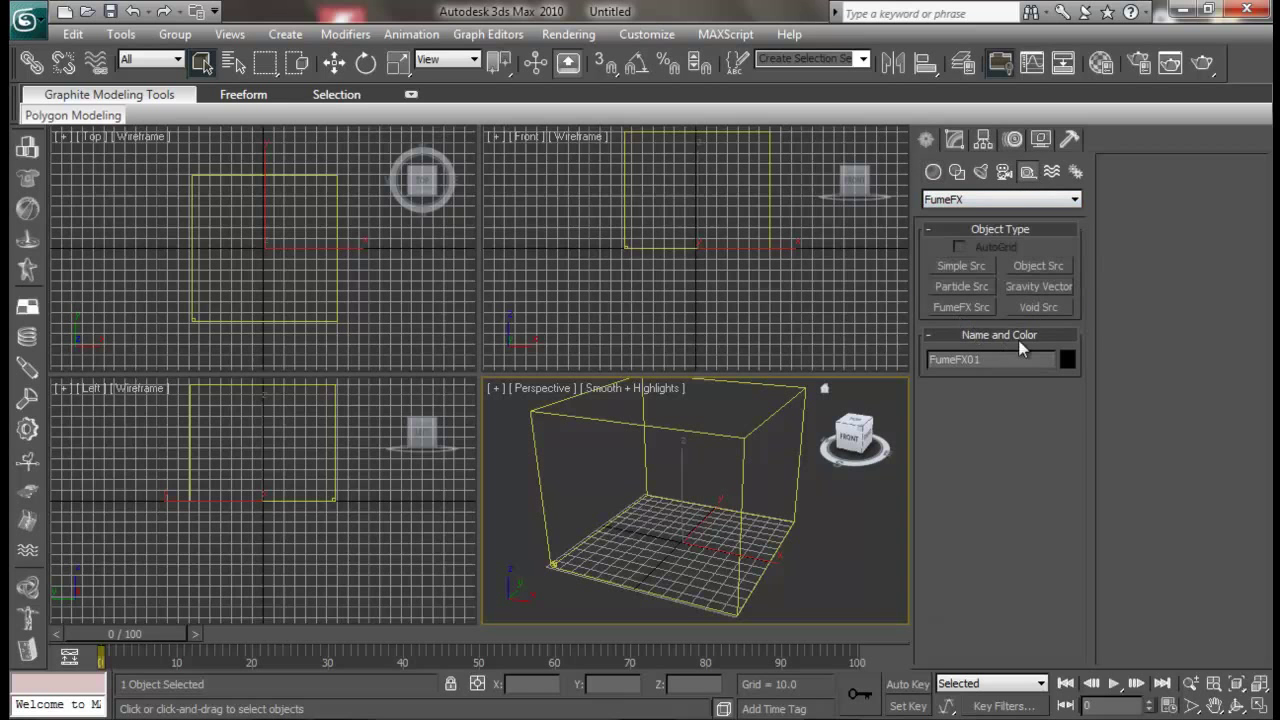
left_click(966, 264)
left_click_drag(697, 232, 703, 238)
right_click(698, 234)
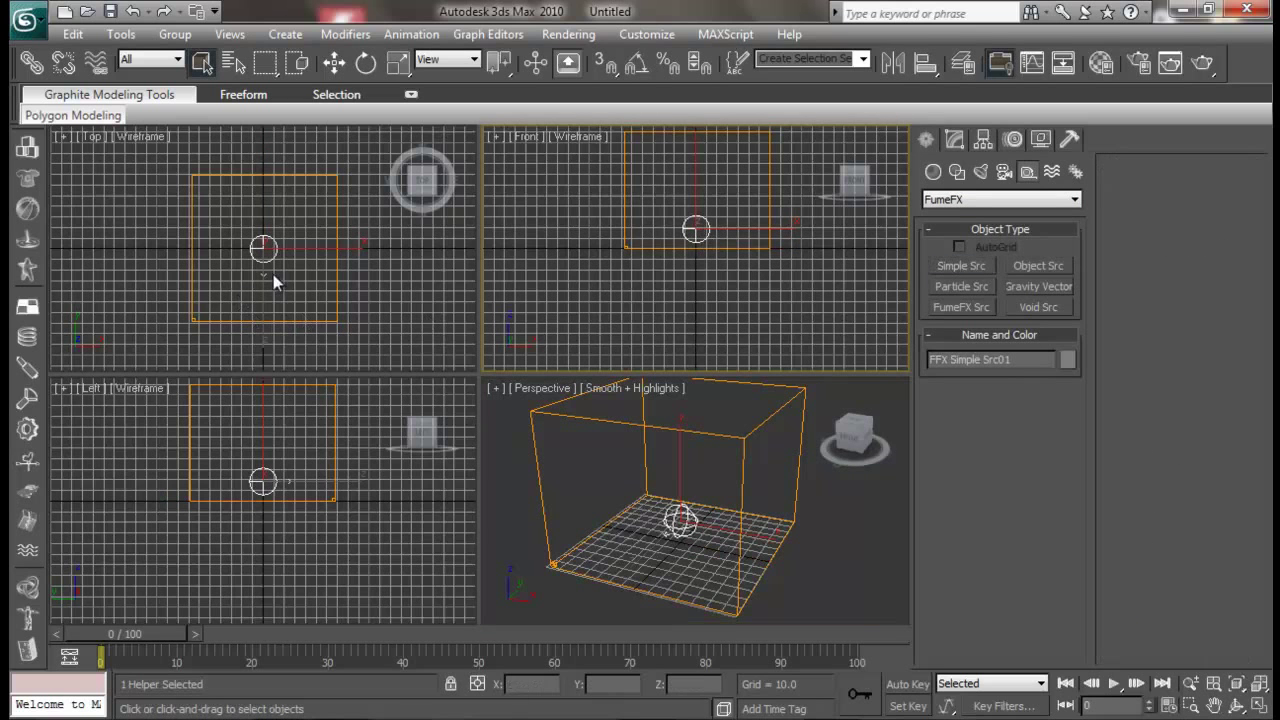
middle_click_drag(720, 491, 815, 494, "alt")
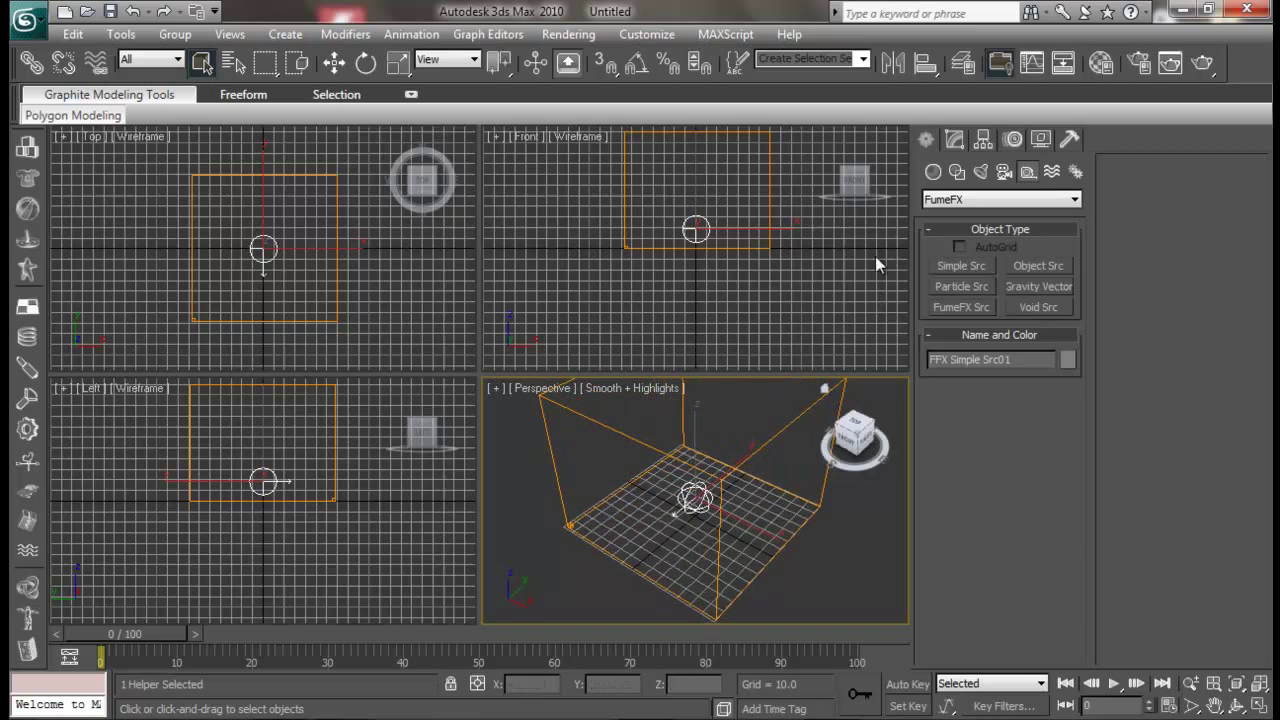
left_click_drag(781, 487, 793, 485)
middle_click_drag(793, 485, 800, 490, "alt")
Open the FumeFX container's simulation settings and move their window clear of the Perspective view.
left_click(955, 141)
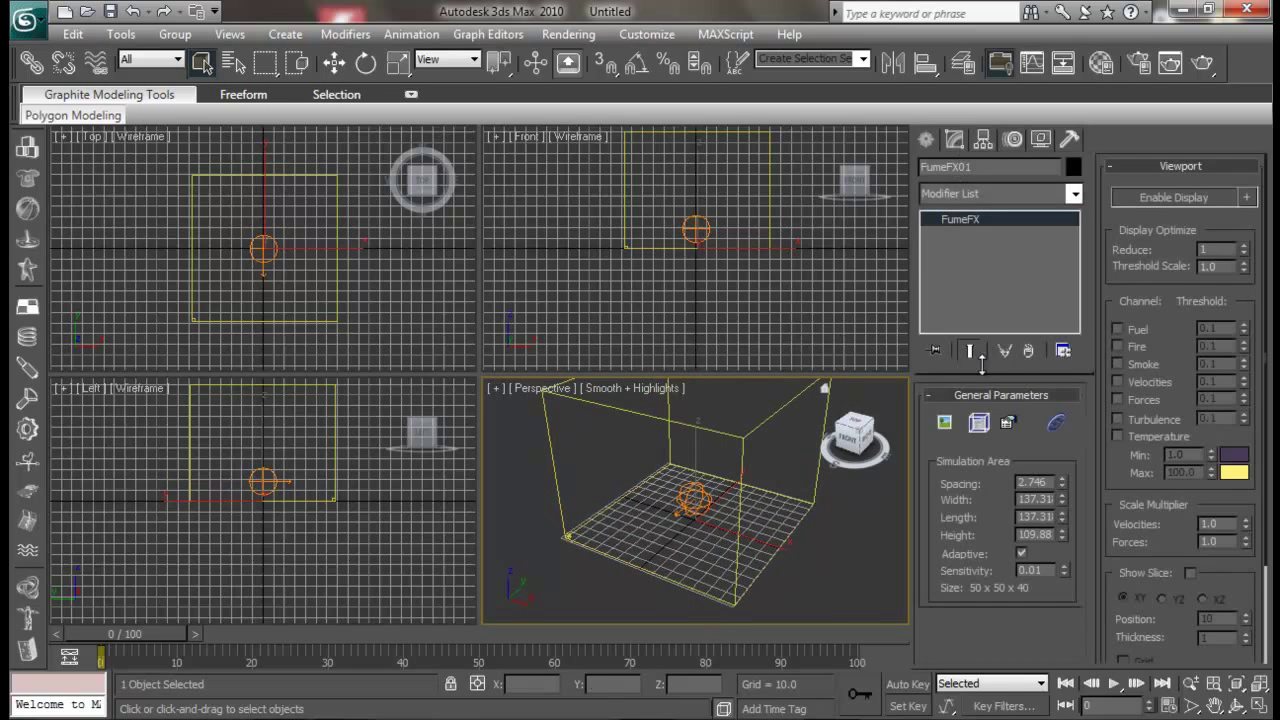
left_click(978, 424)
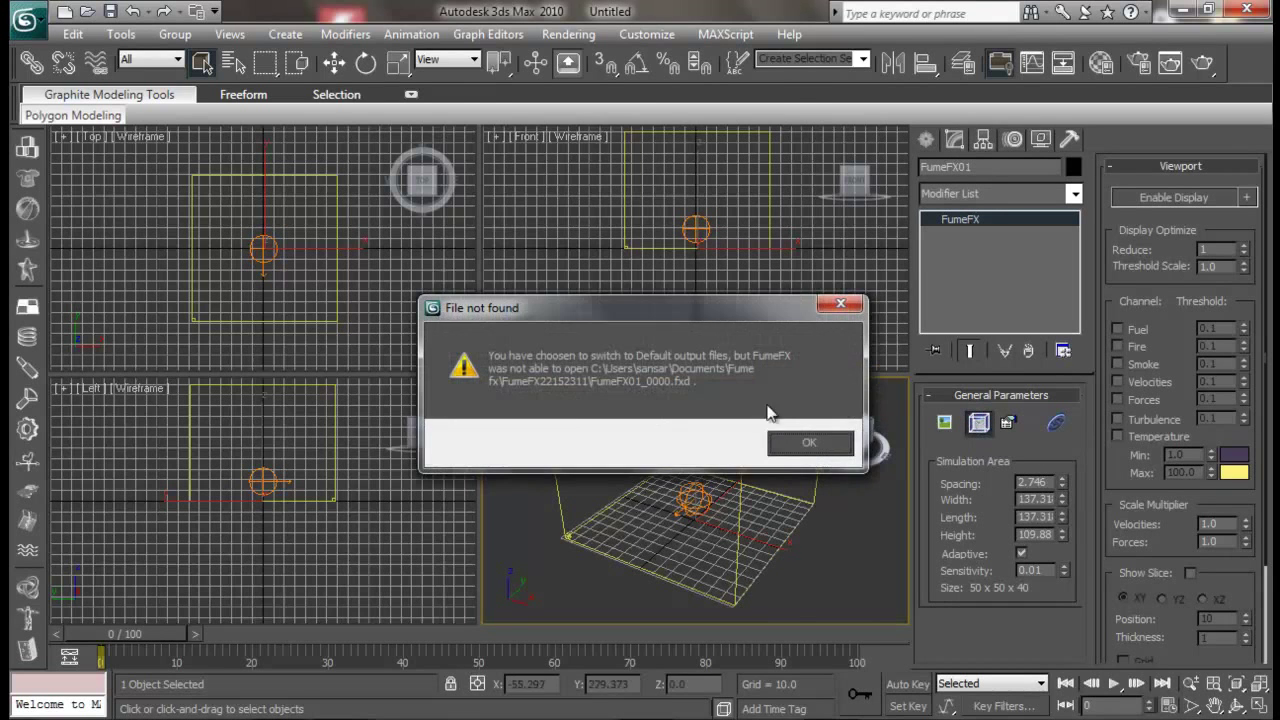
left_click(808, 442)
left_click_drag(627, 14, 190, 14)
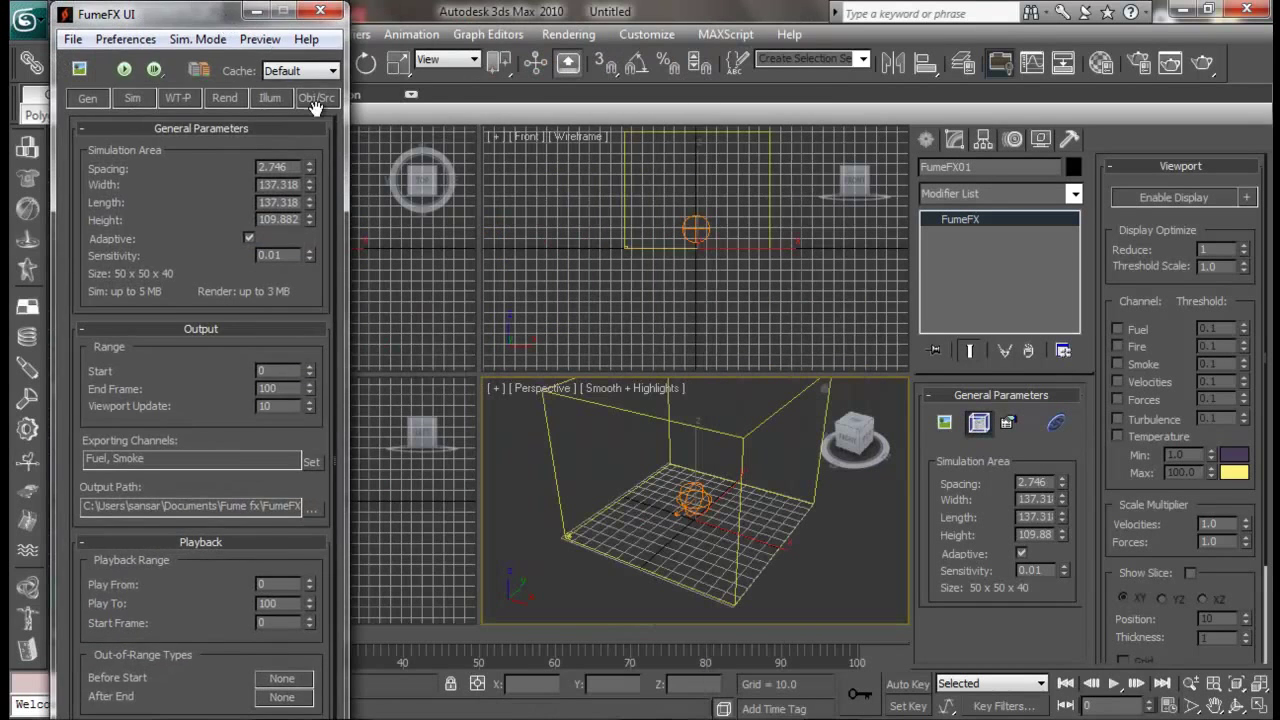
left_click(321, 99)
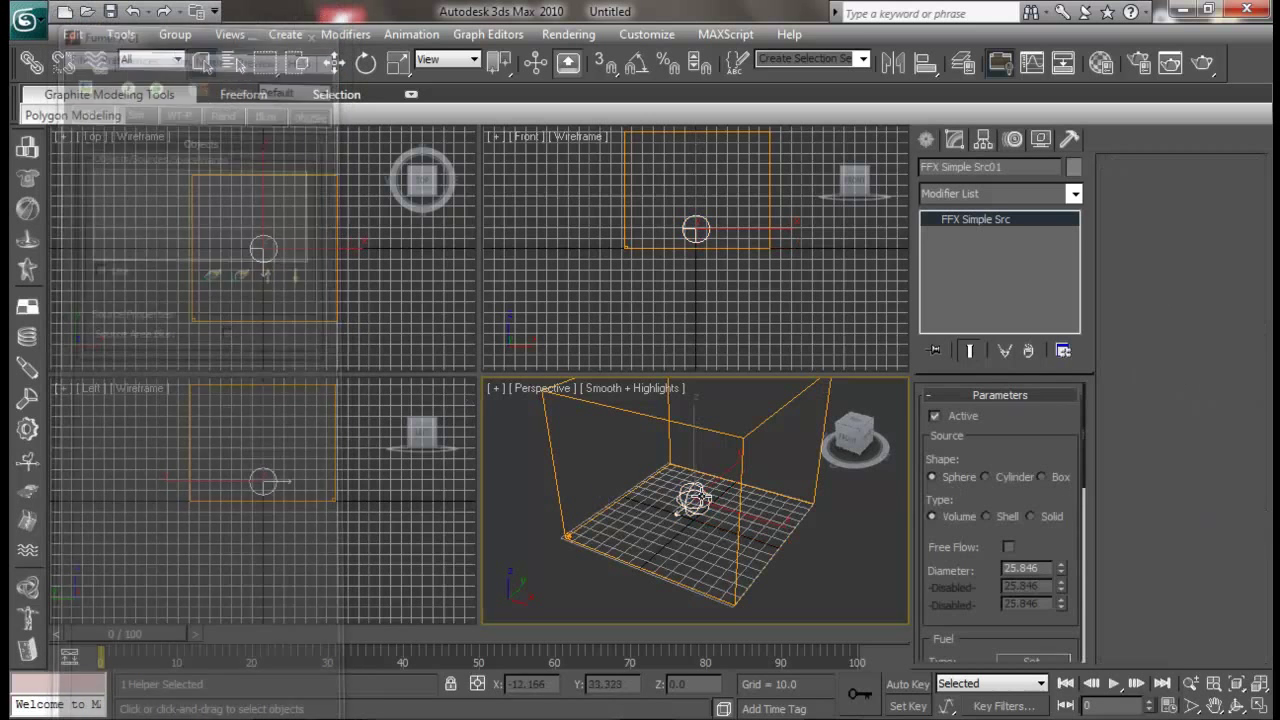
left_click(786, 493)
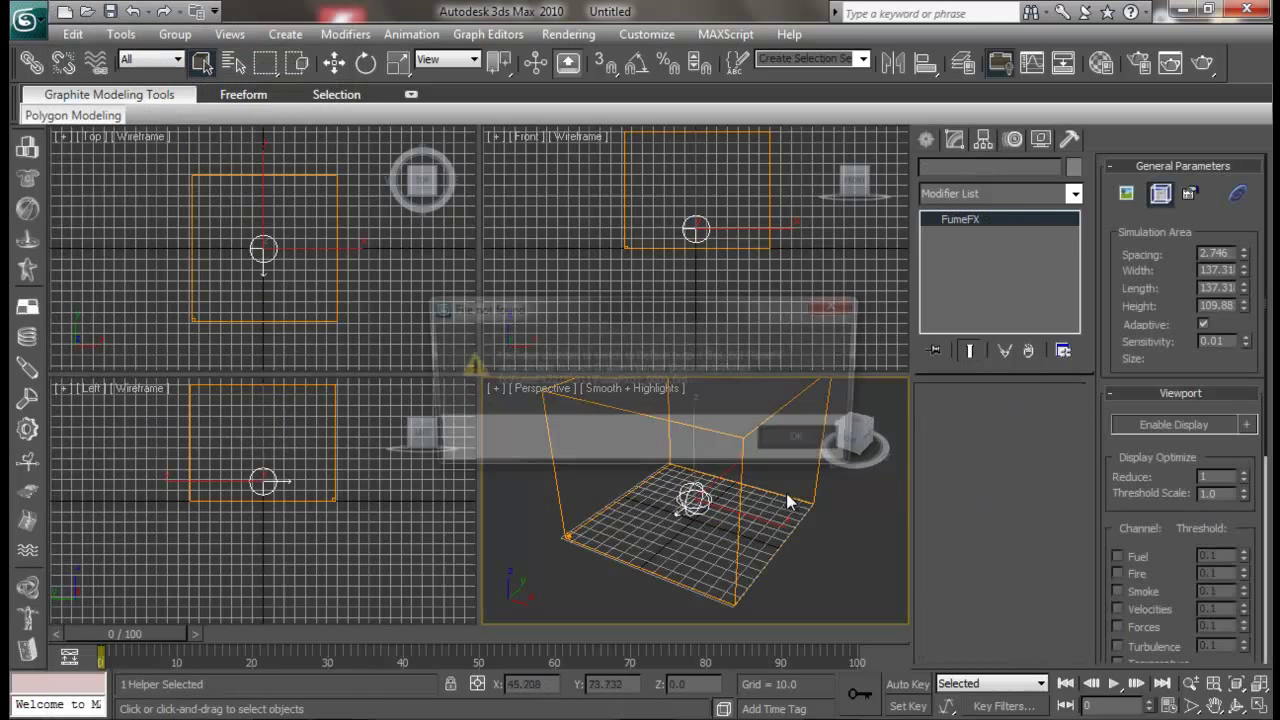
left_click(796, 446)
left_click(99, 97)
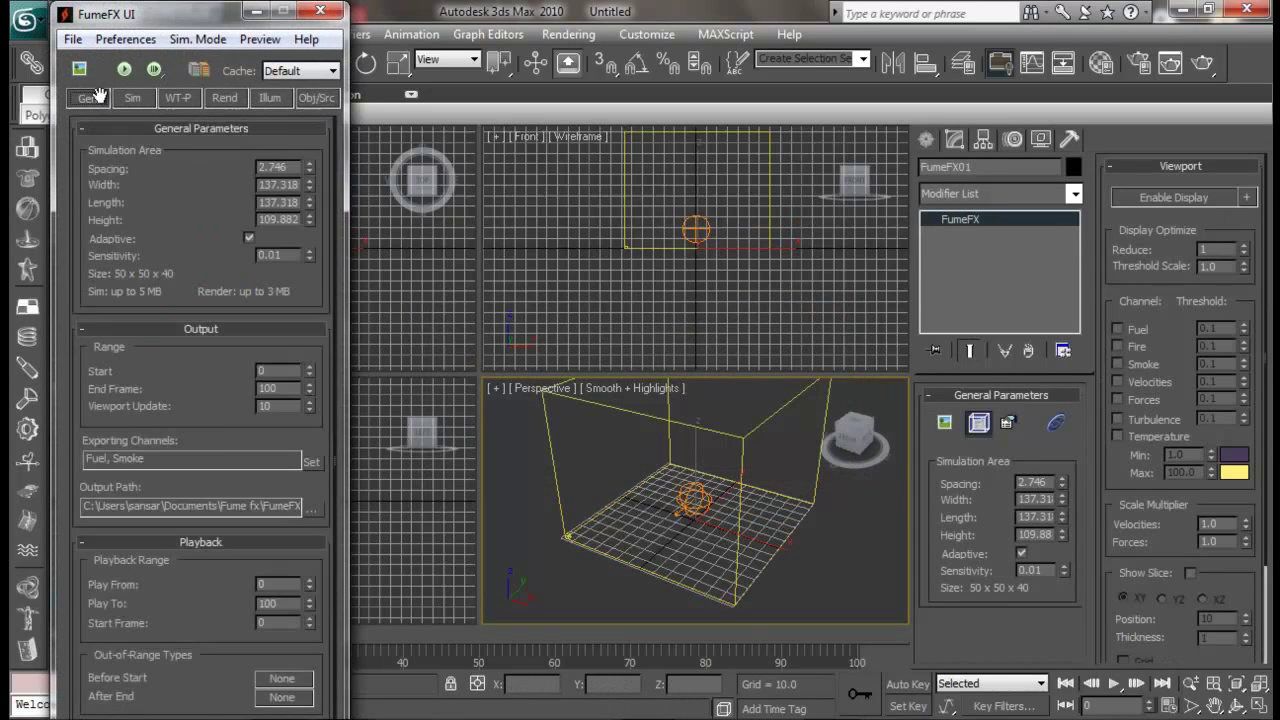
Set the simulation output path to the FumeFX01_ files in D:\Fumefx, replacing the existing ones.
left_click(313, 508)
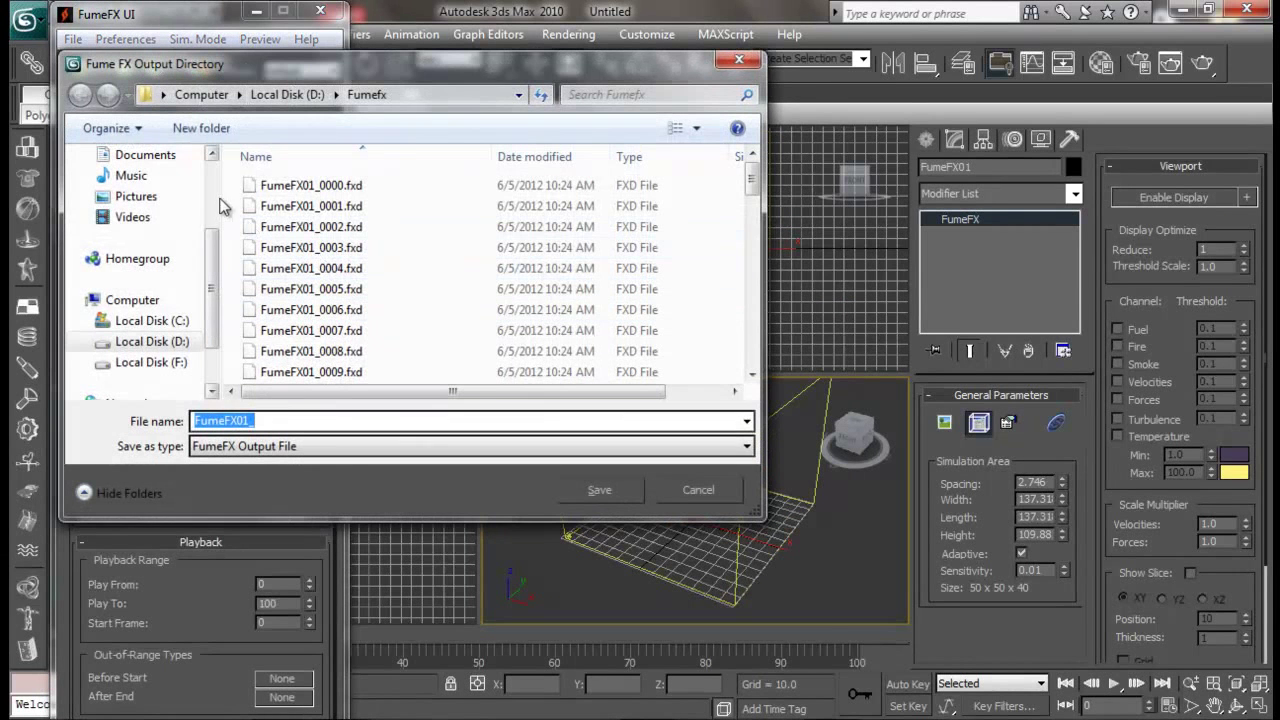
scroll(218, 260, "up", 2)
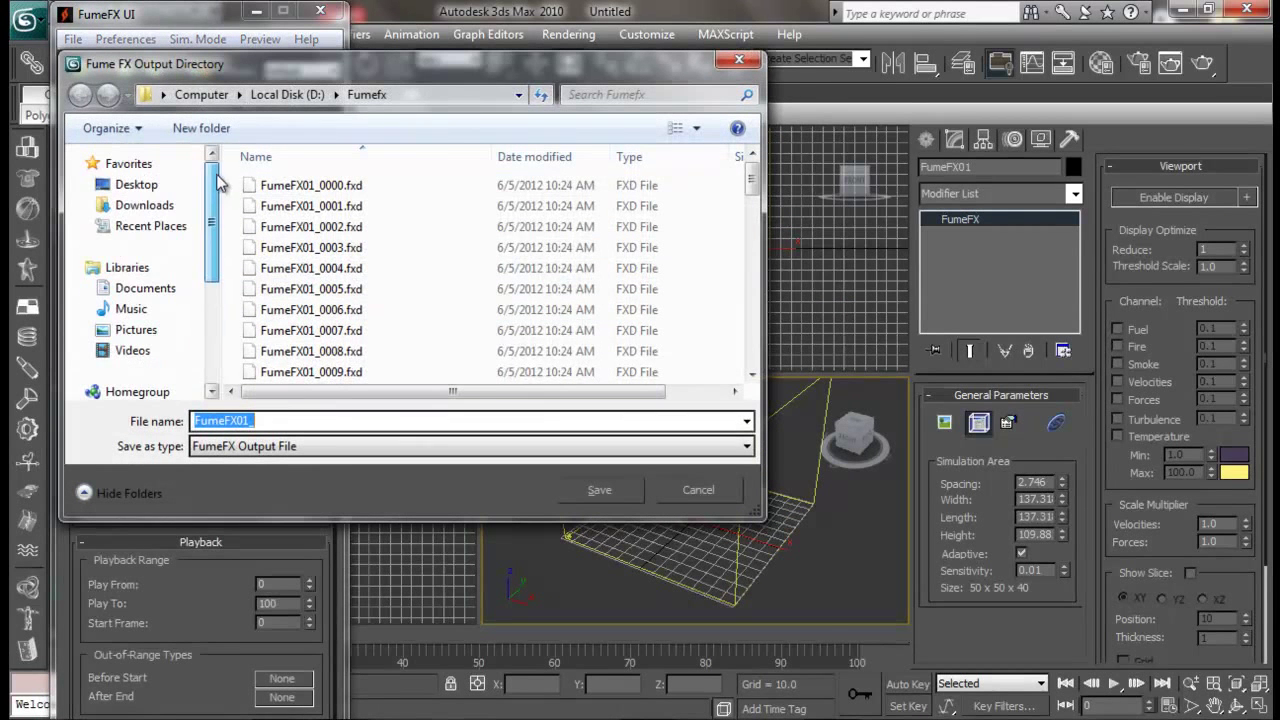
scroll(197, 270, "down", 3)
scroll(197, 270, "down", 1)
left_click(150, 279)
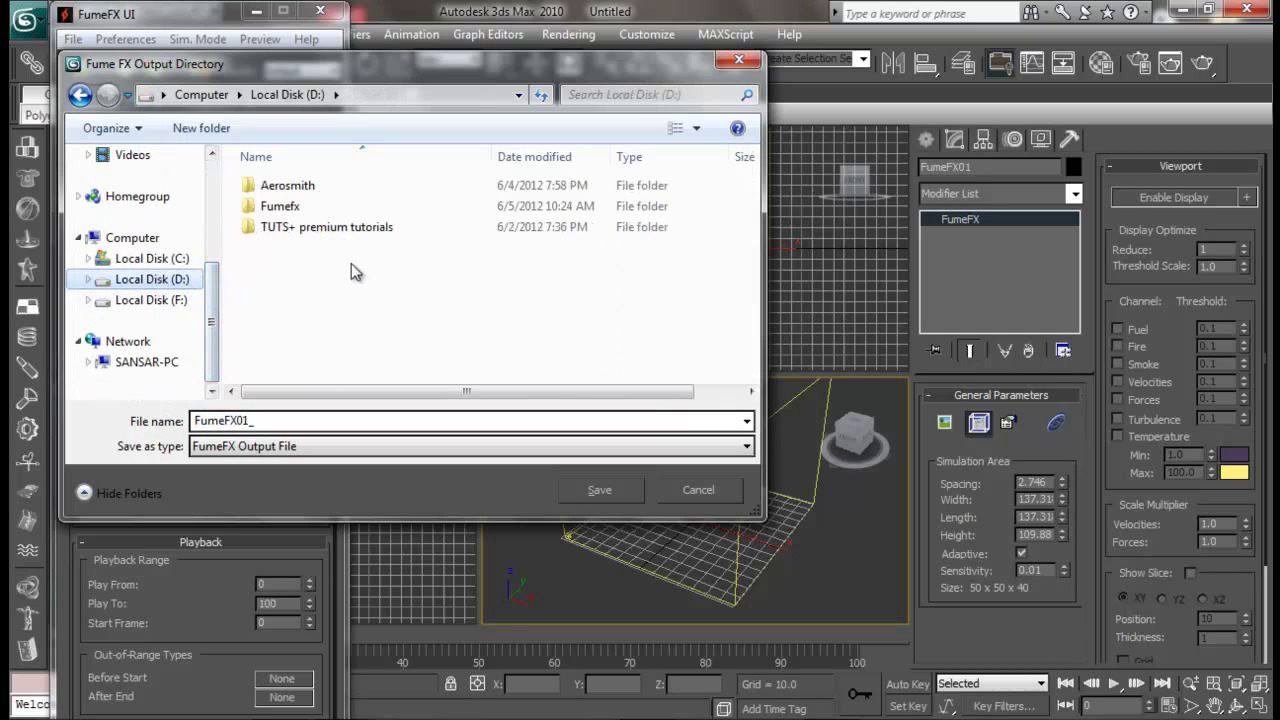
double_click(288, 208)
left_click(300, 186)
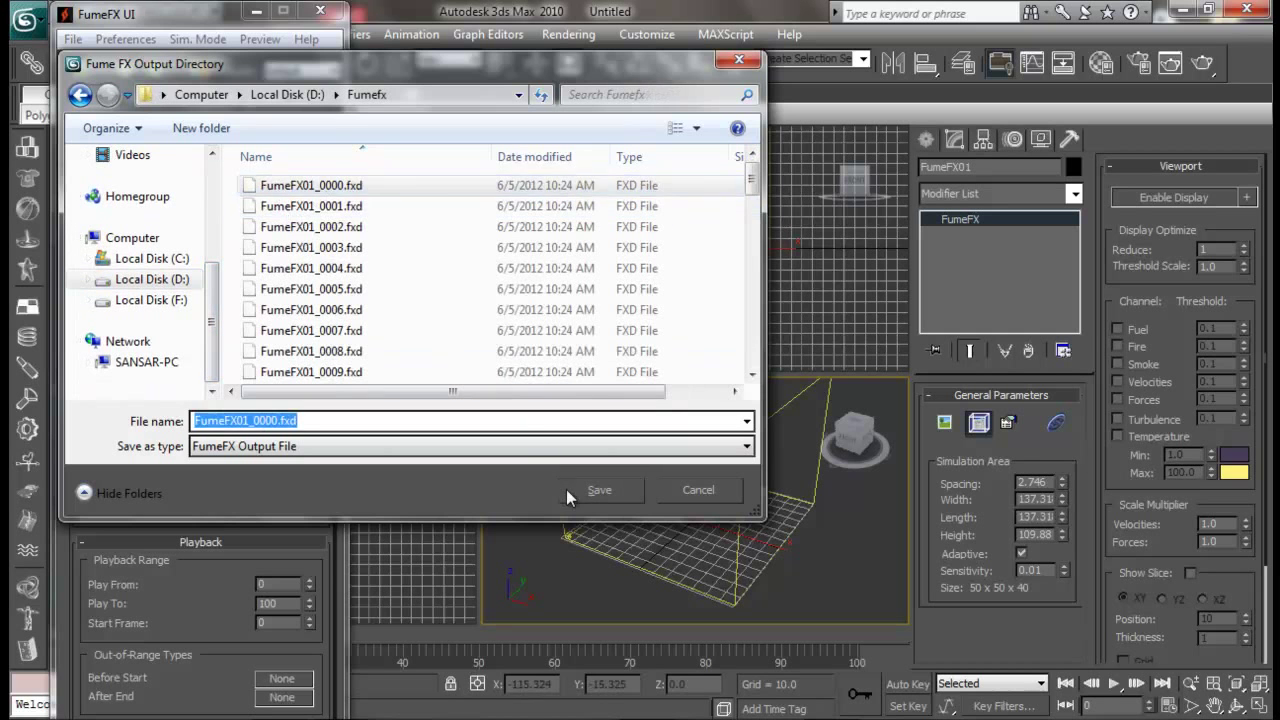
left_click(599, 489)
left_click(627, 450)
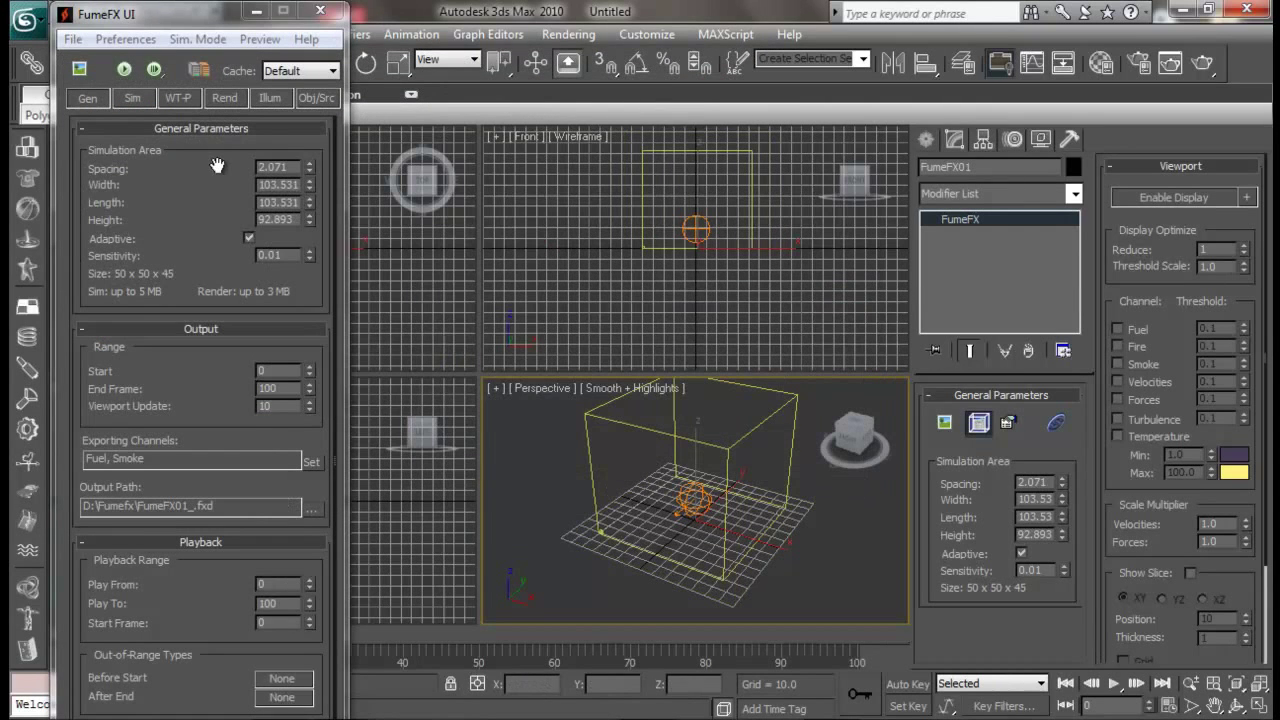
Add FFX Simple Src01 to the container's list of simulation objects and sources.
left_click(745, 395)
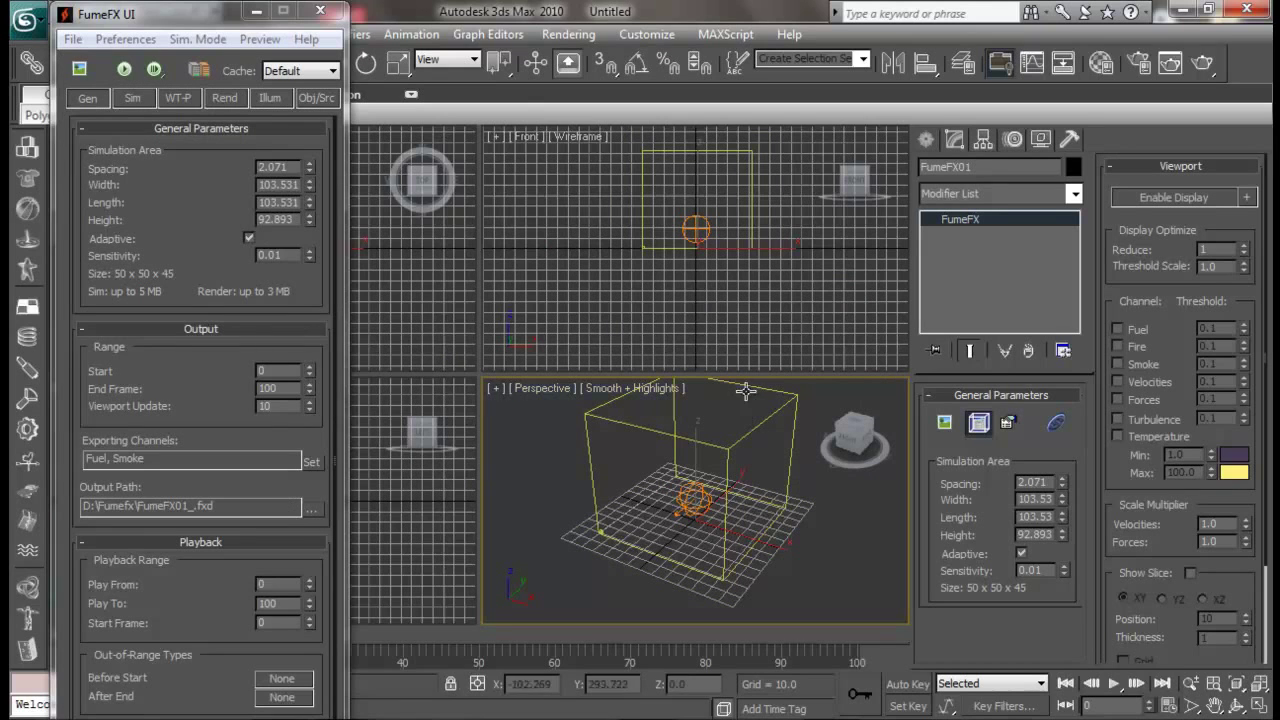
left_click(310, 104)
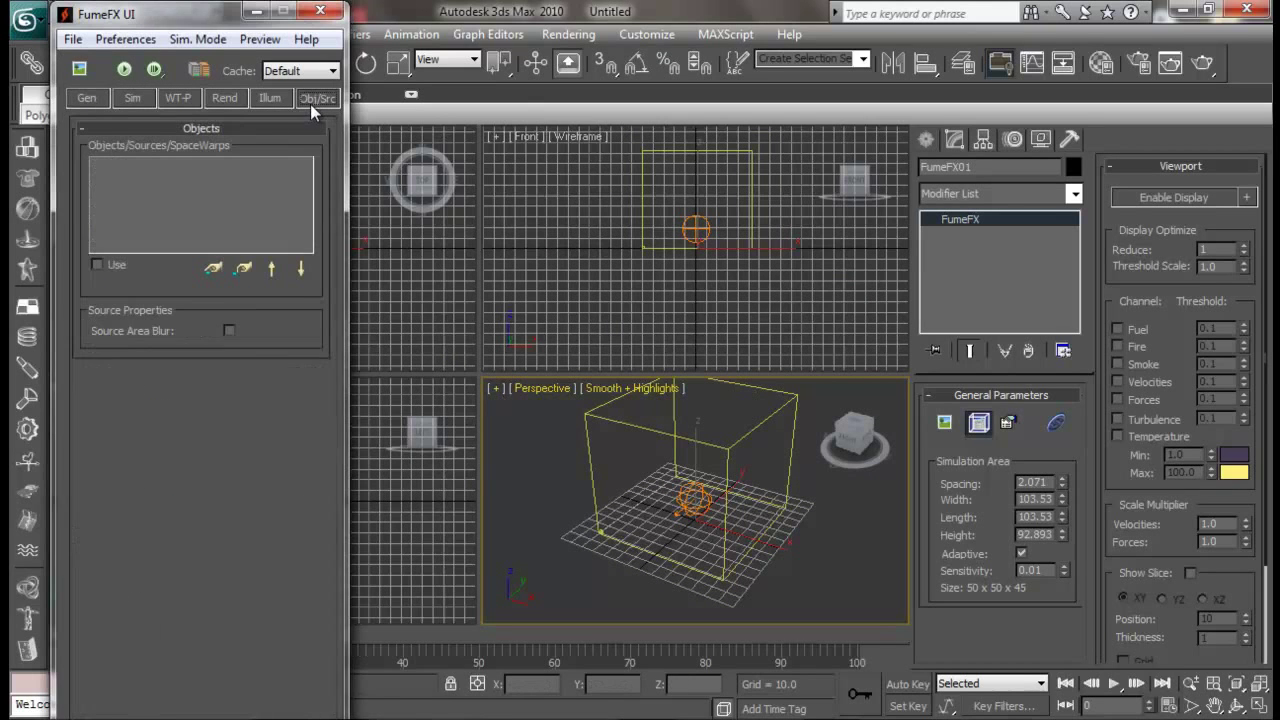
left_click(696, 500)
left_click(512, 485)
middle_click_drag(651, 554, 669, 537, "alt")
double_click(777, 470)
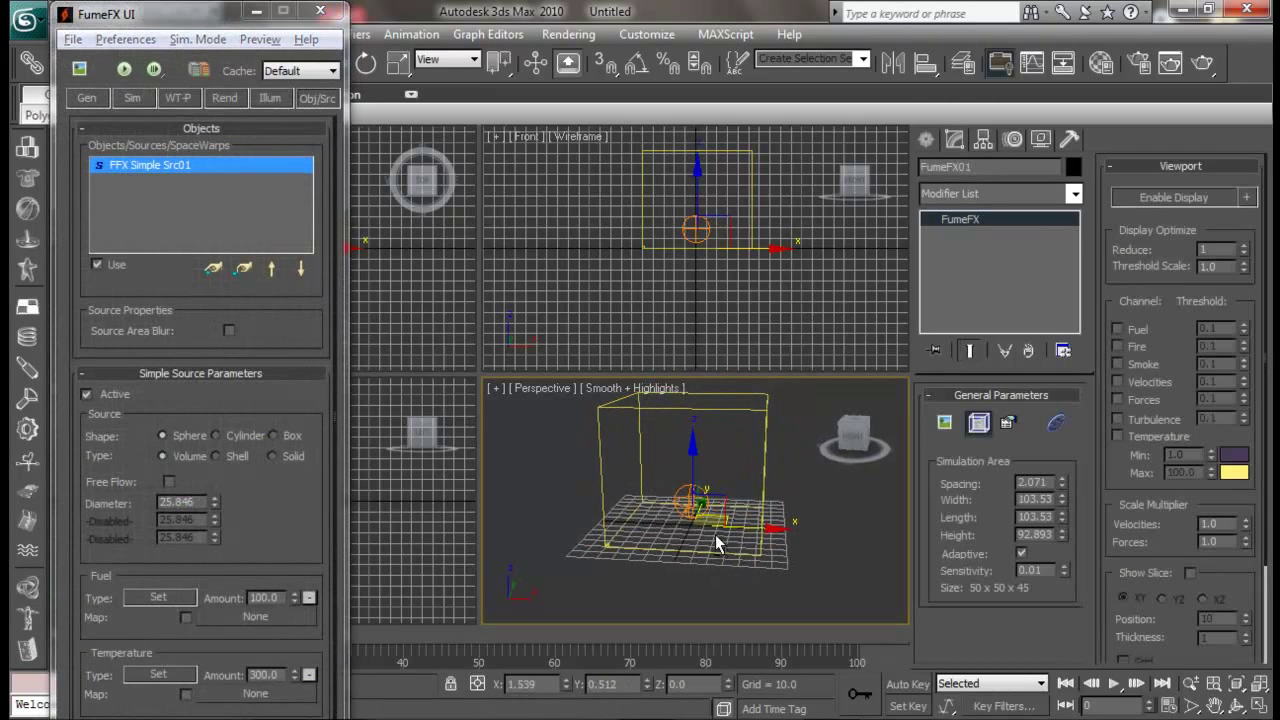
Run a default simulation with the output preview open, stop it at about frame 29, and close the preview.
left_click(80, 70)
left_click_drag(620, 228, 897, 146)
left_click_drag(833, 403, 730, 490)
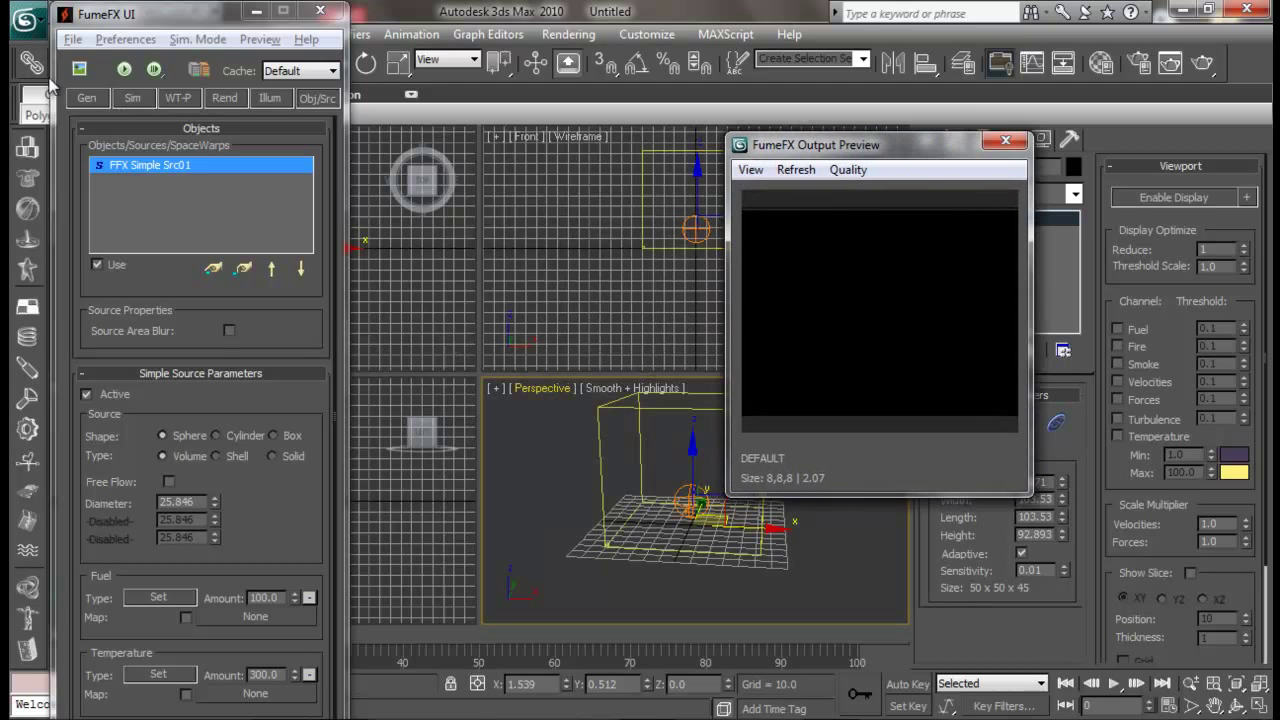
left_click(124, 70)
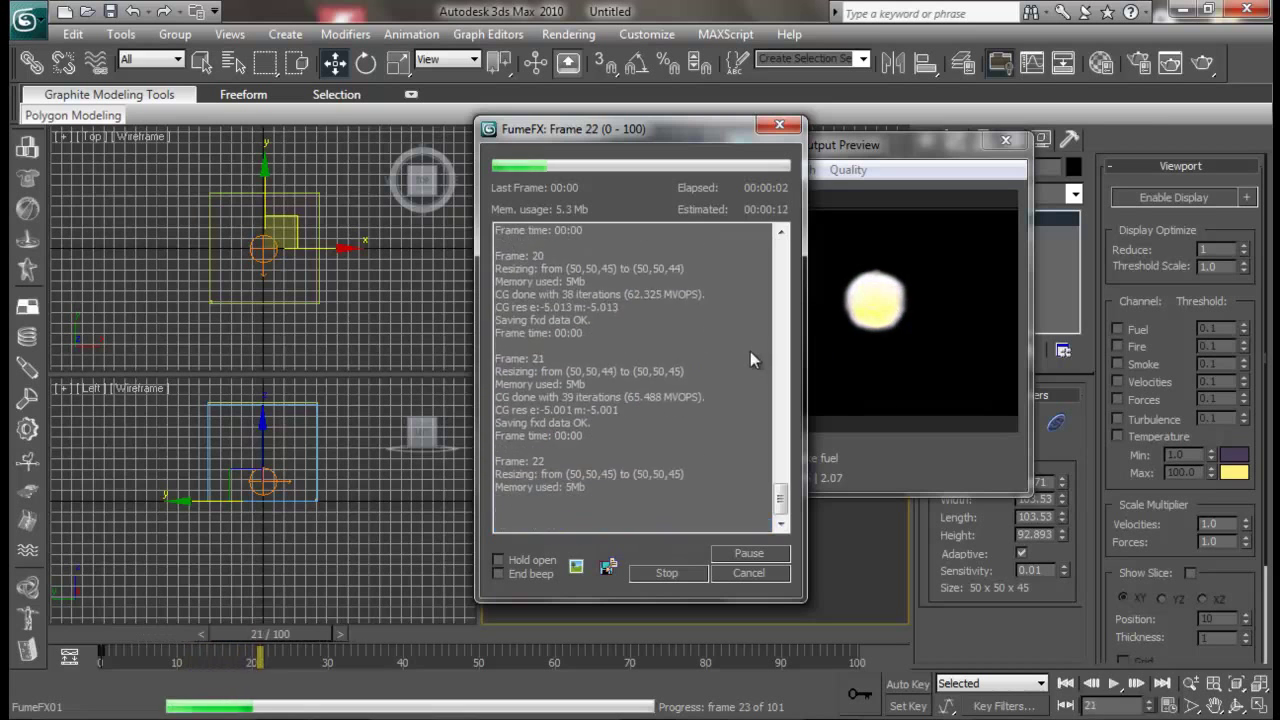
left_click(667, 573)
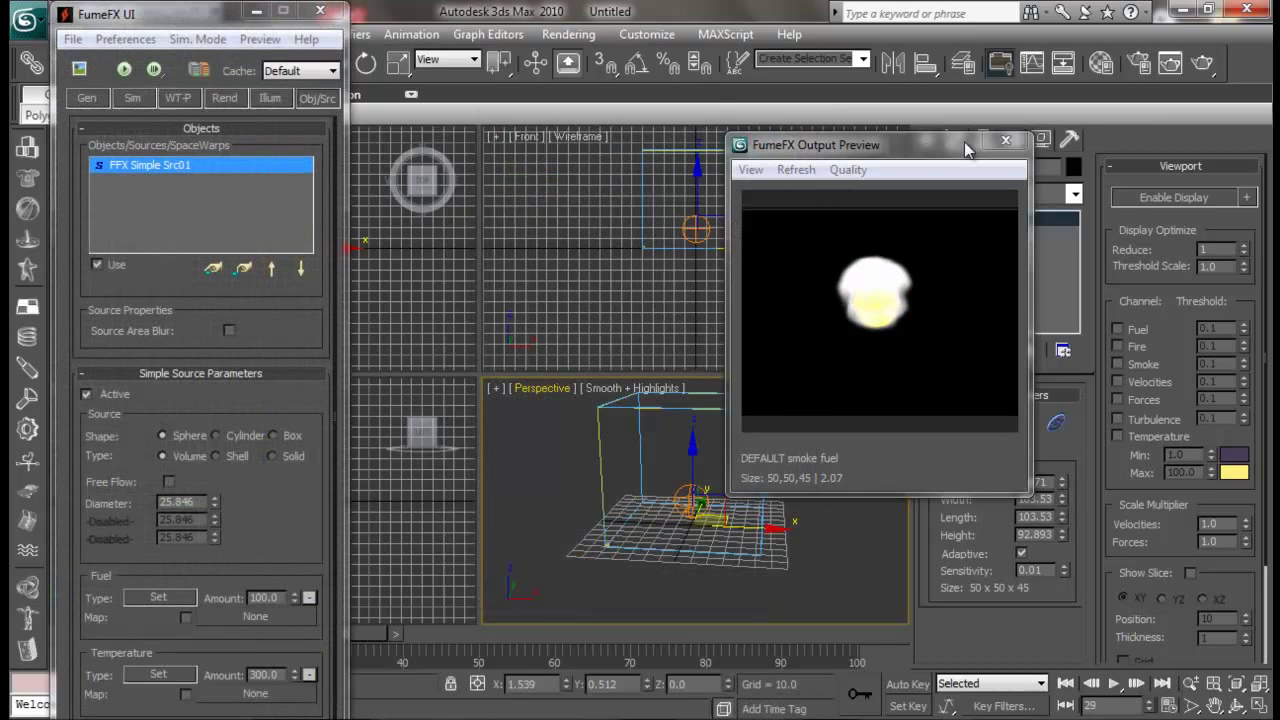
left_click(1005, 139)
Change the shape of FFX Simple Src01 to Cylinder.
middle_click_drag(741, 470, 692, 562)
scroll(741, 497, "up", 3)
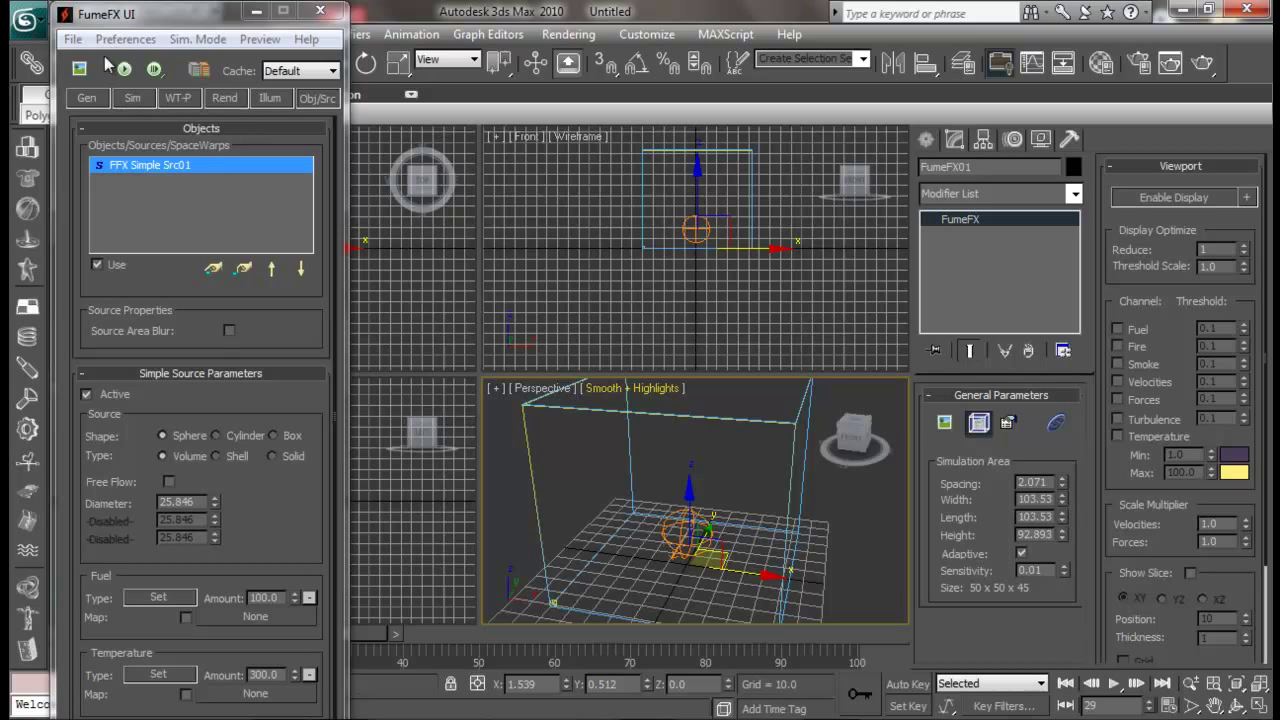
middle_click_drag(708, 542, 610, 474, "alt")
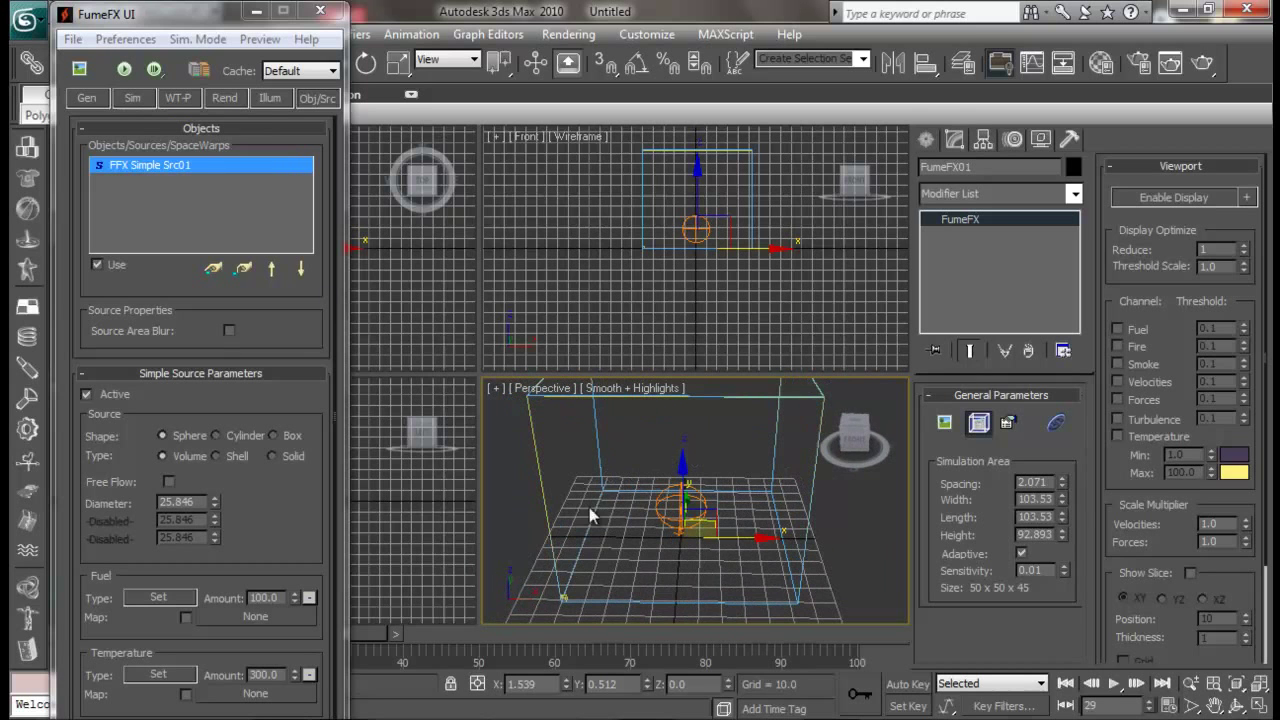
middle_click_drag(731, 505, 736, 519, "alt")
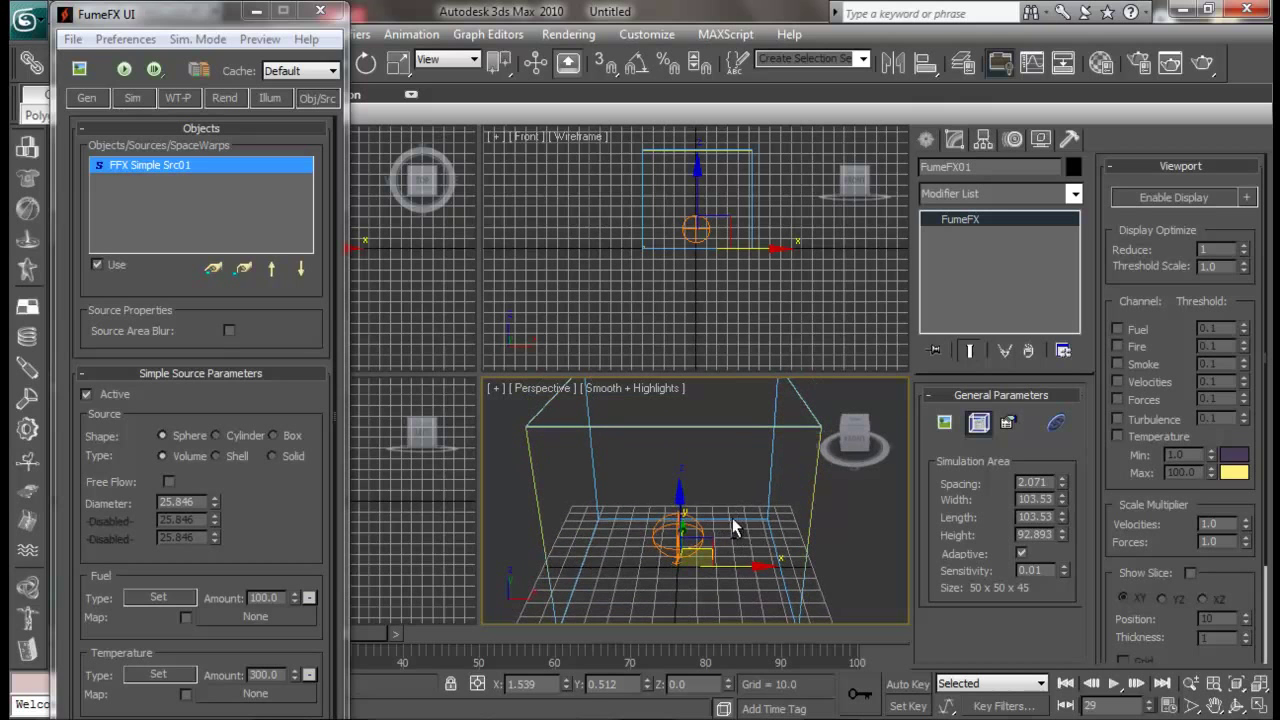
left_click_drag(236, 404, 219, 349)
left_click(216, 378)
Rotate the cylindrical source about its X axis with angle snap on so that it stands upright.
middle_click_drag(694, 531, 600, 477, "alt")
key("e")
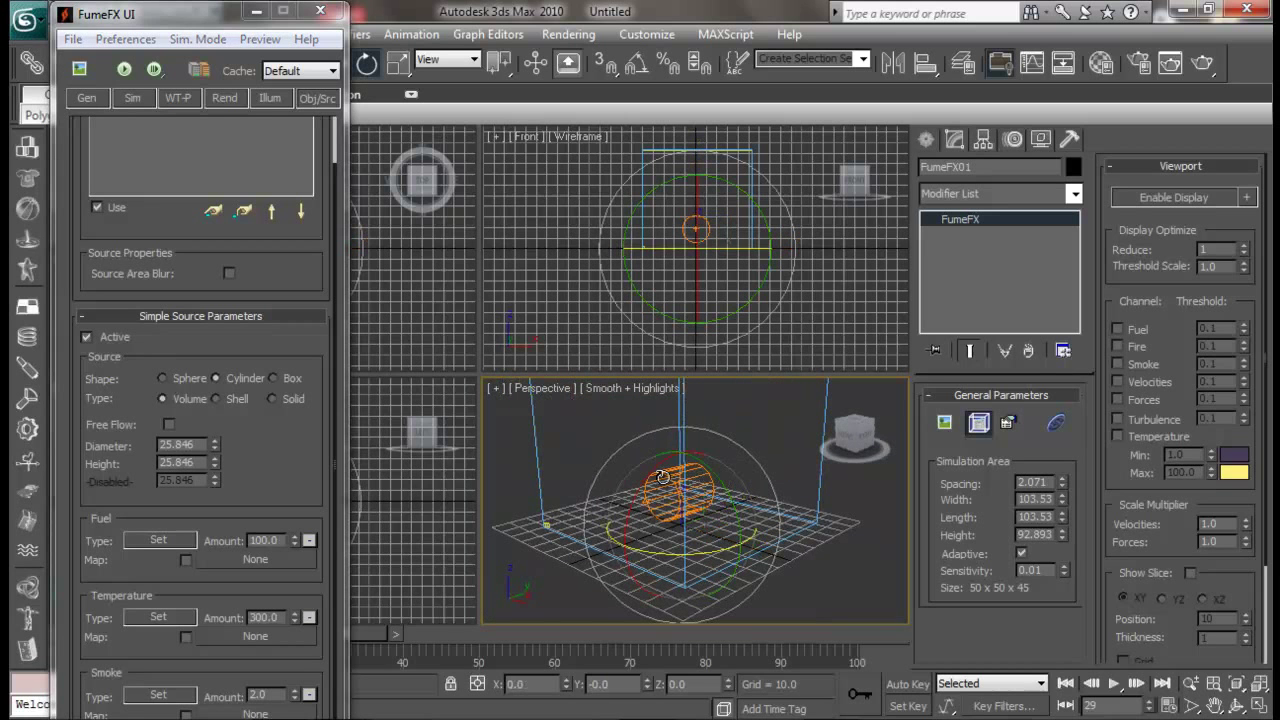
left_click_drag(645, 477, 689, 477)
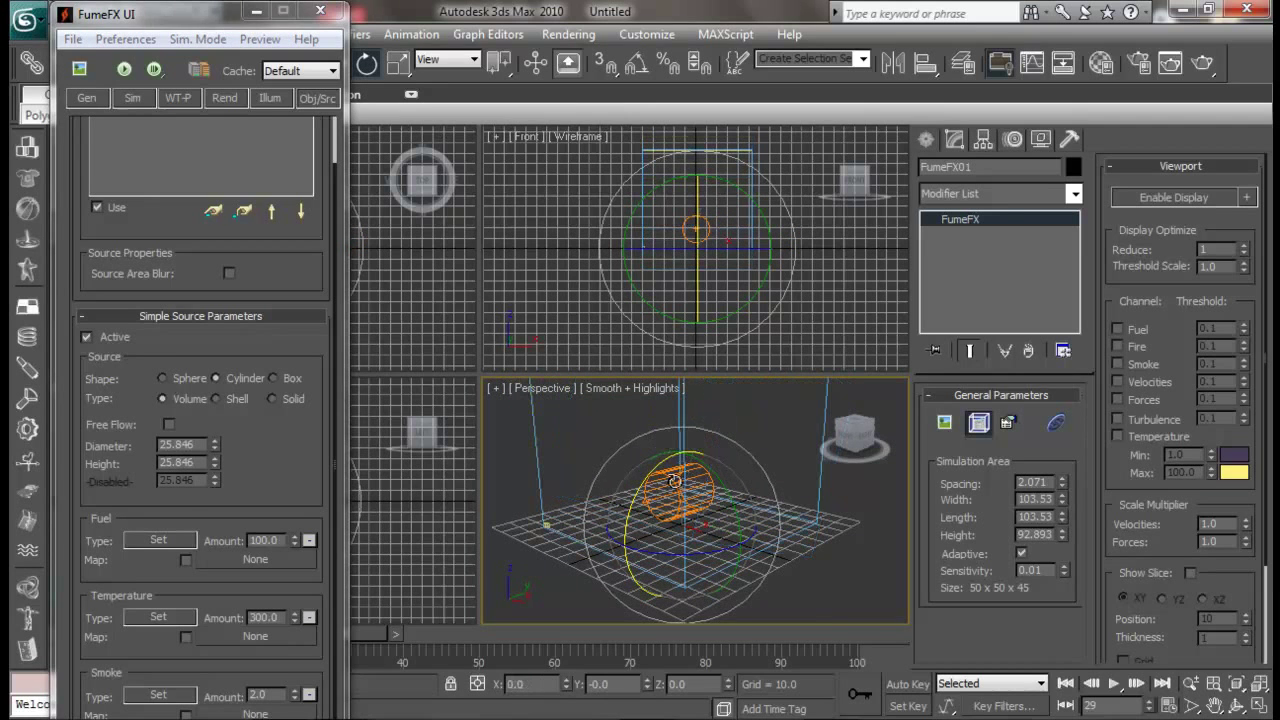
left_click(689, 477)
left_click_drag(648, 428, 726, 390)
key("a")
left_click(803, 551)
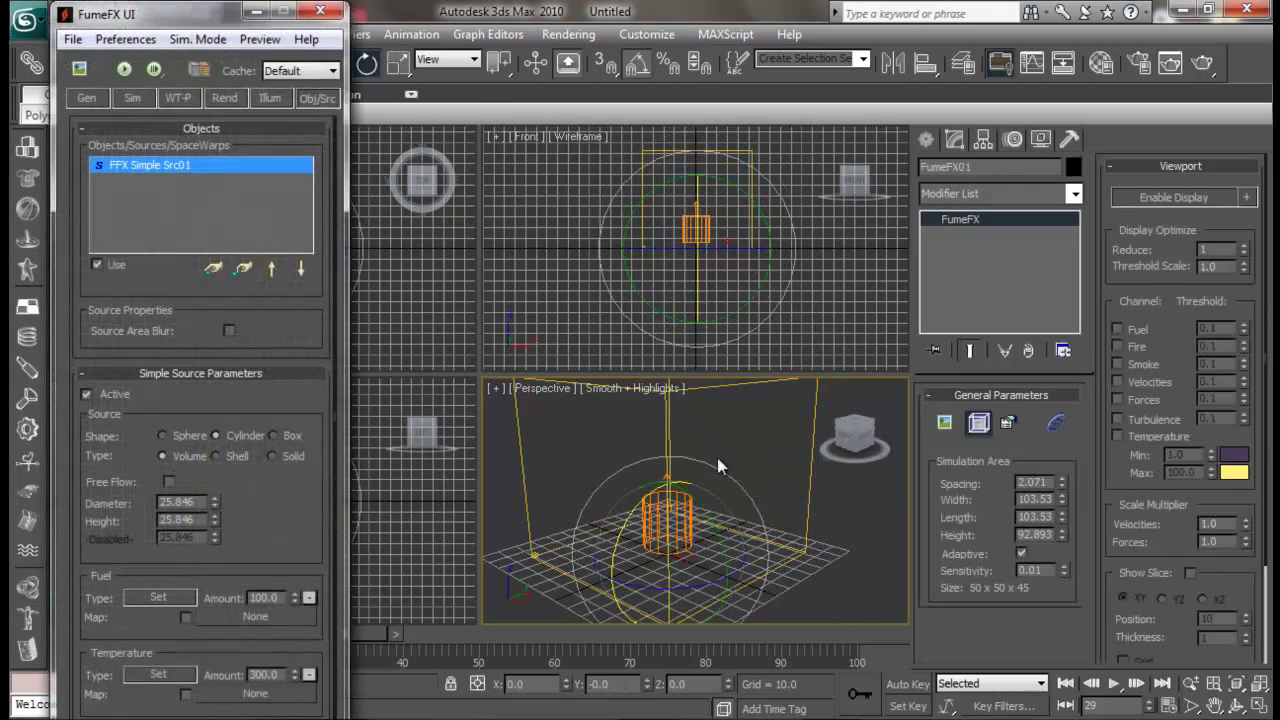
Create a second FumeFX cylindrical simple source beside the first in the Front view, about 30.3 in diameter and 31.6 high.
left_click(925, 139)
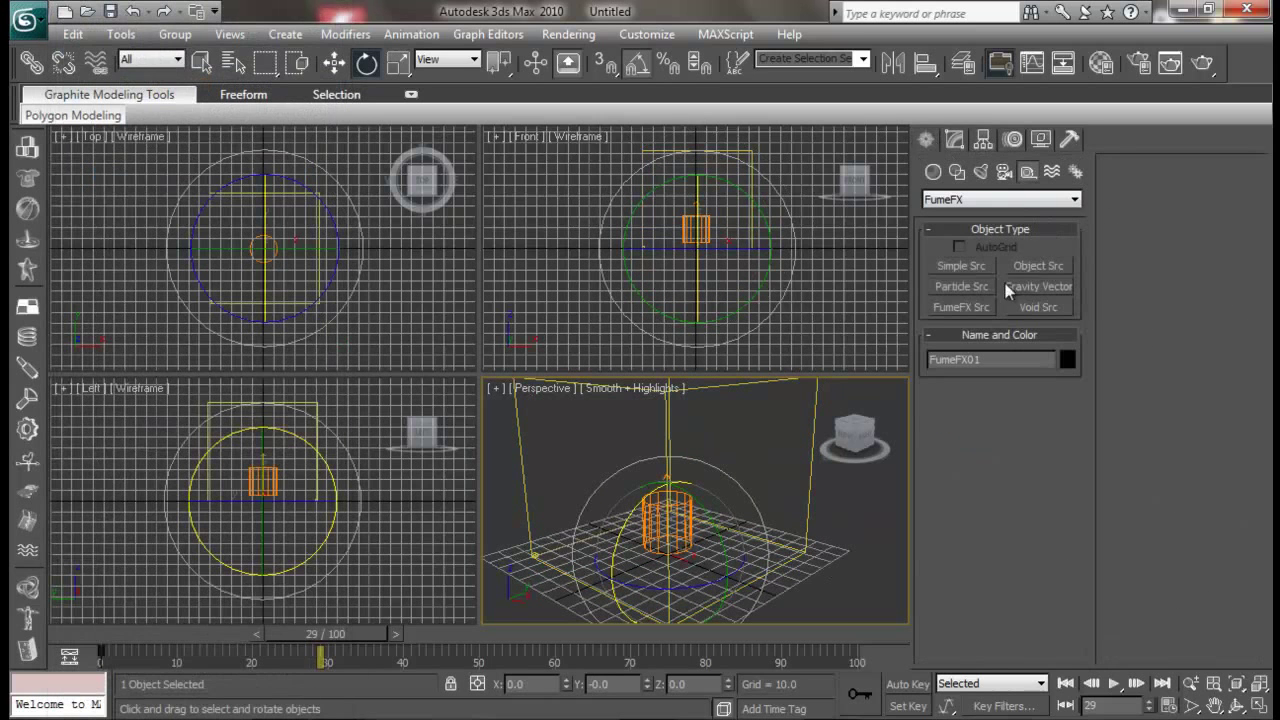
left_click(962, 266)
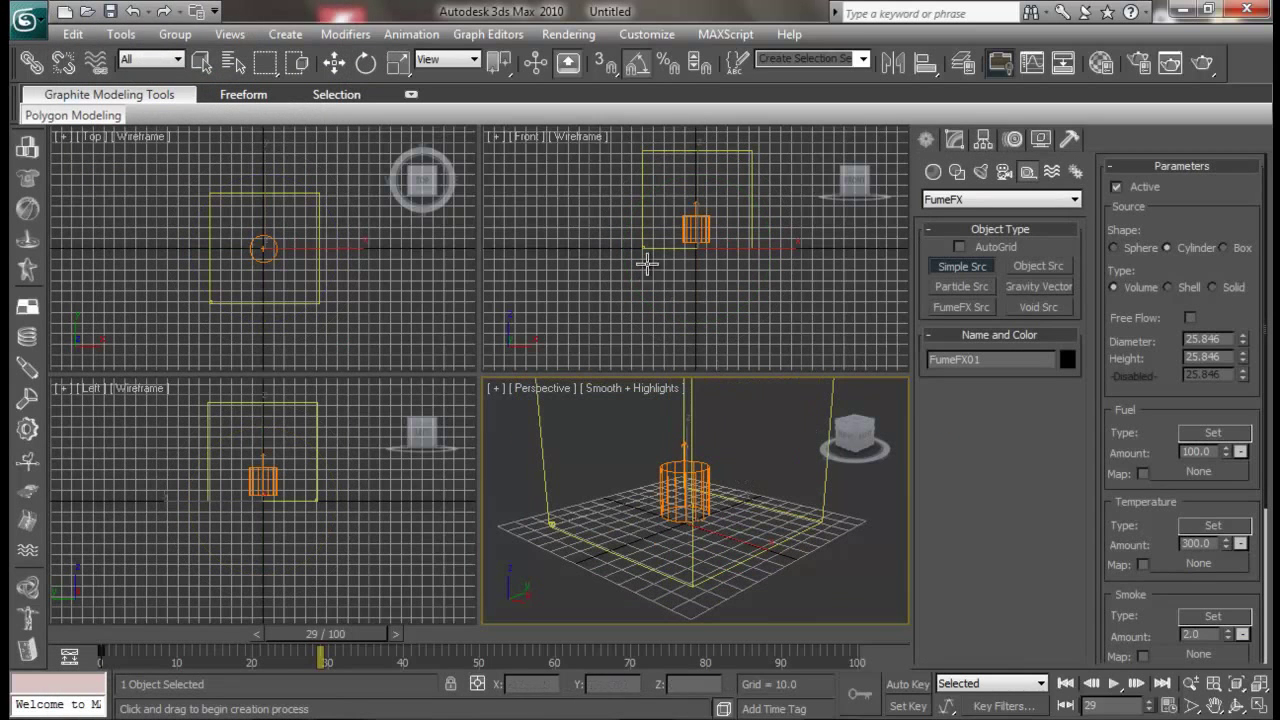
left_click_drag(660, 231, 672, 240)
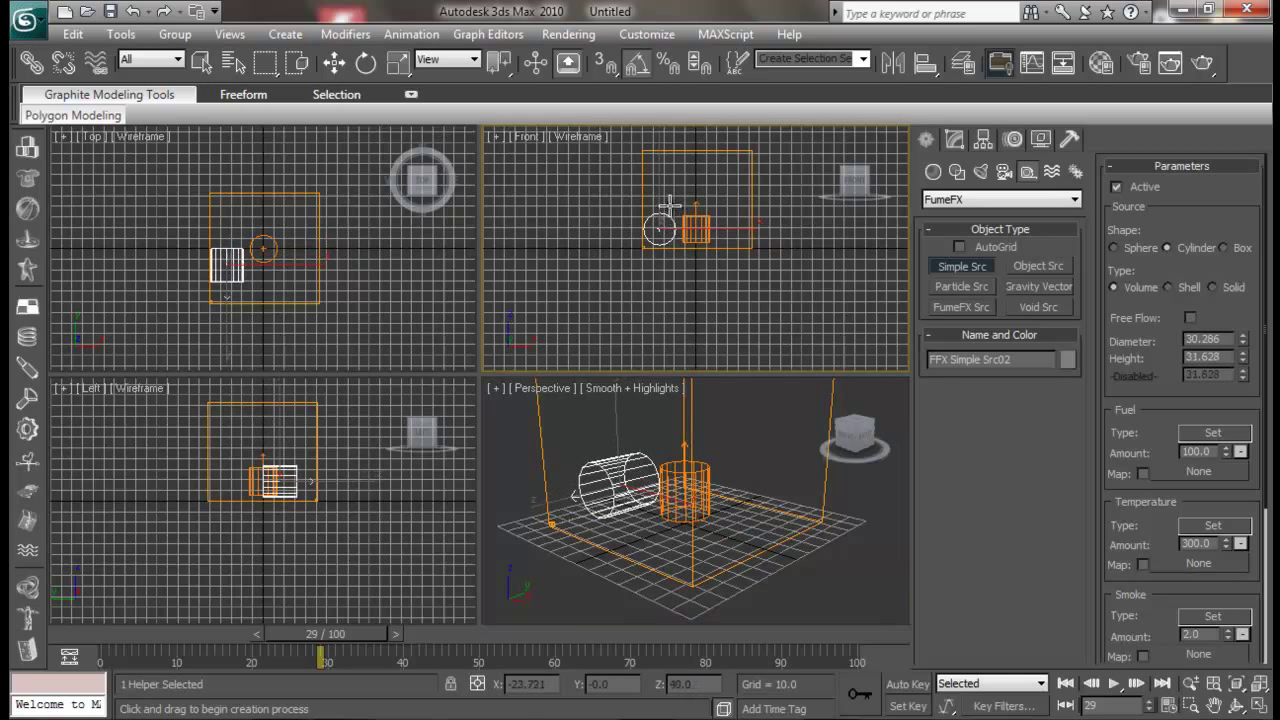
Rotate the second cylindrical source about its X axis so that it stands upright.
right_click(680, 520)
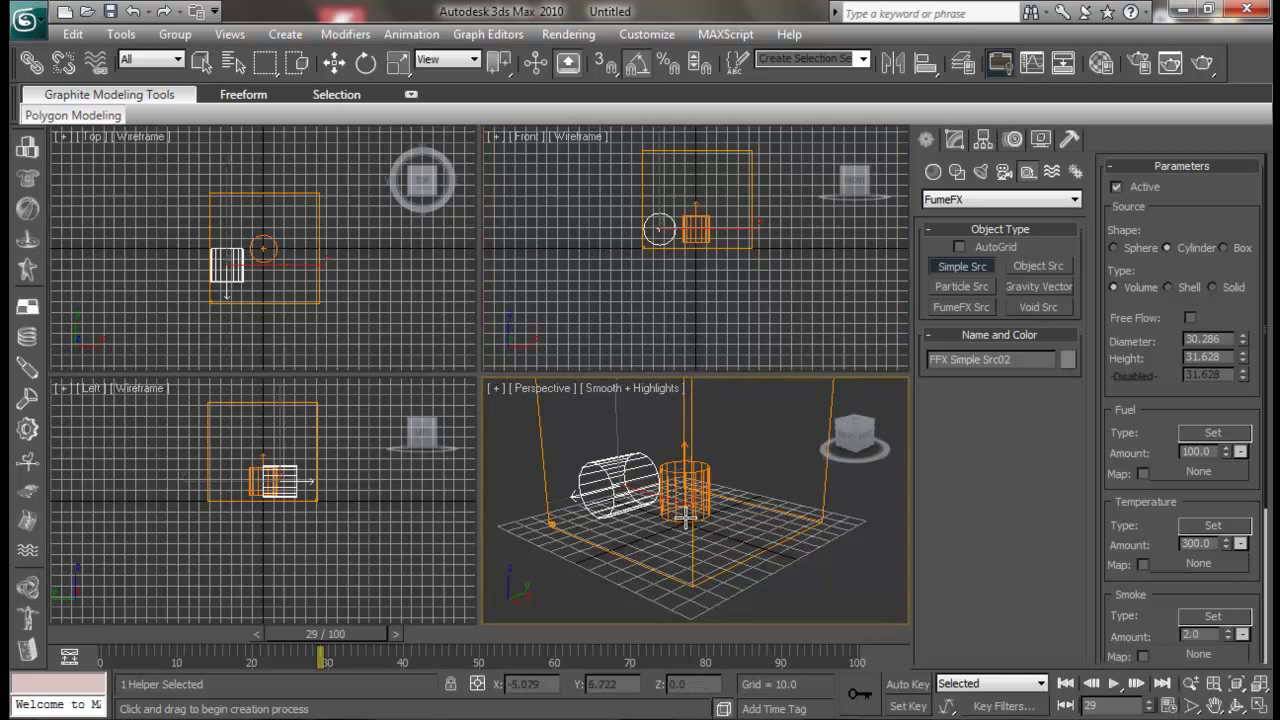
key("e")
left_click_drag(587, 458, 633, 396)
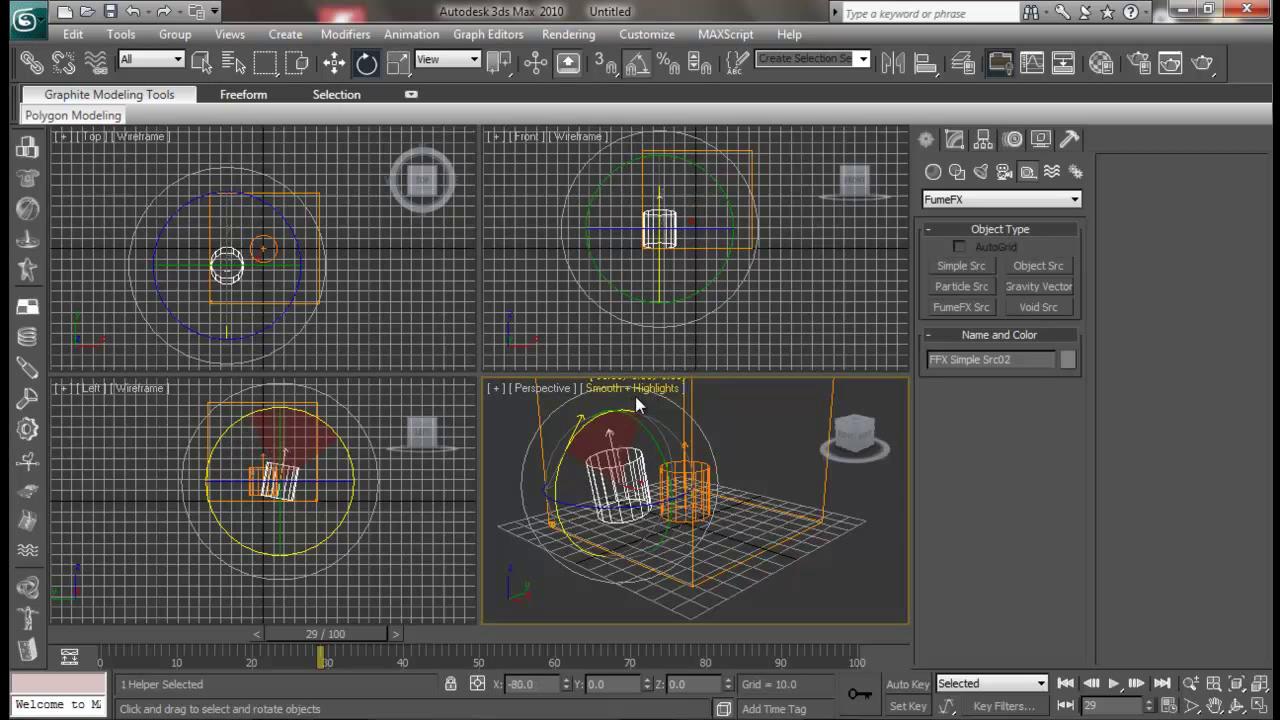
right_click(645, 388)
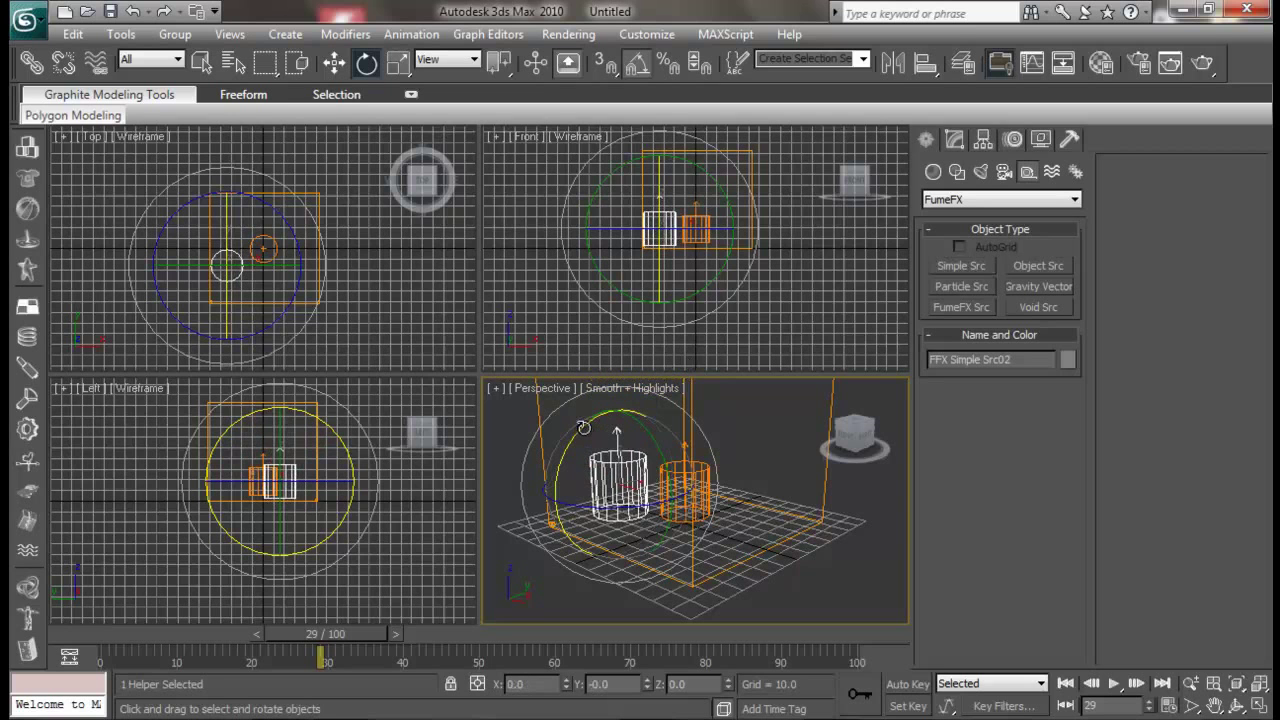
left_click_drag(583, 427, 584, 425)
left_click(557, 587)
middle_click_drag(557, 587, 668, 532, "alt")
left_click(600, 486)
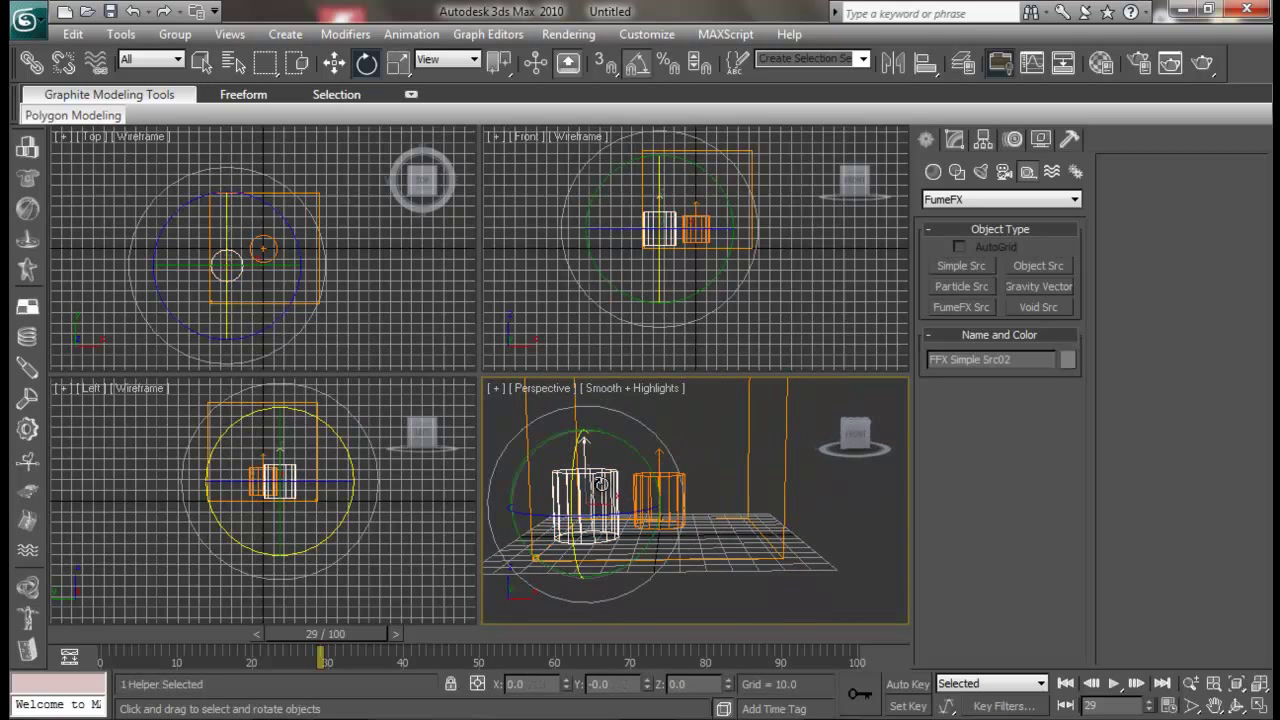
Reduce FFX Simple Src02 to a diameter of 21.2 and a height of 22.772.
left_click(954, 140)
left_click_drag(1027, 484, 1012, 308)
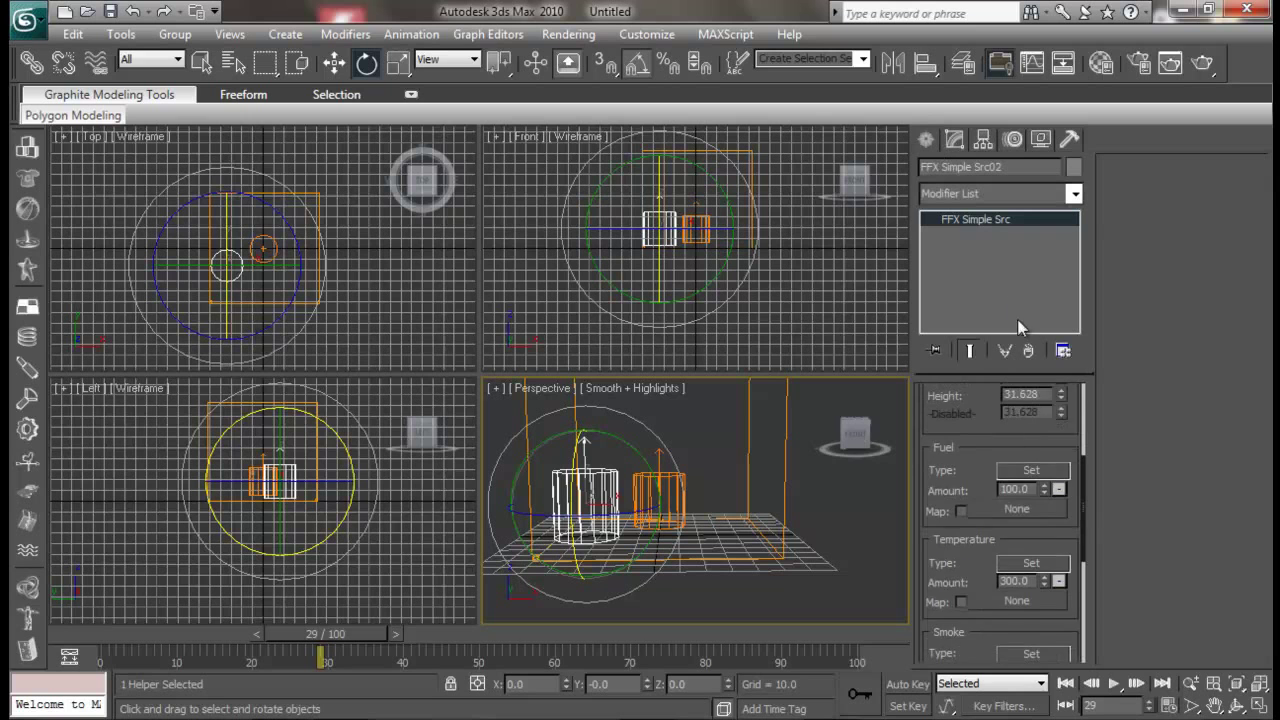
scroll(1033, 452, "up", 2)
left_click_drag(1061, 434, 1065, 478)
left_click_drag(998, 502, 975, 418)
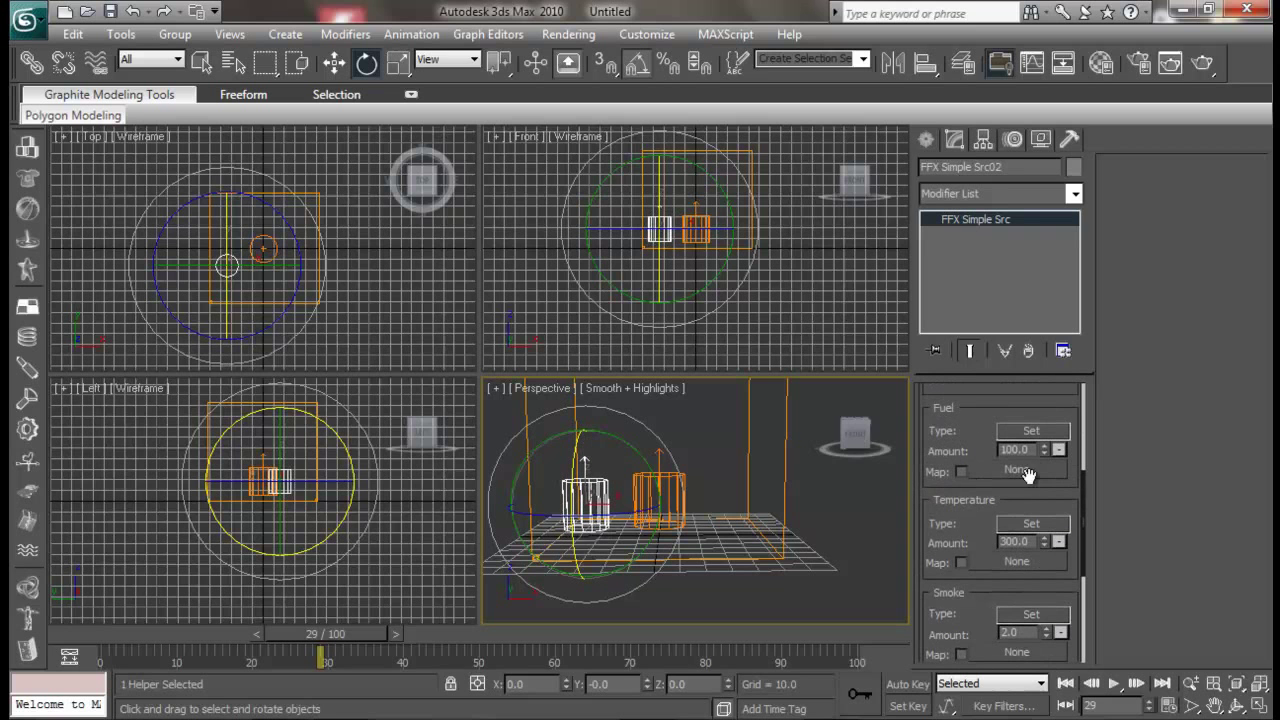
left_click_drag(971, 537, 975, 524)
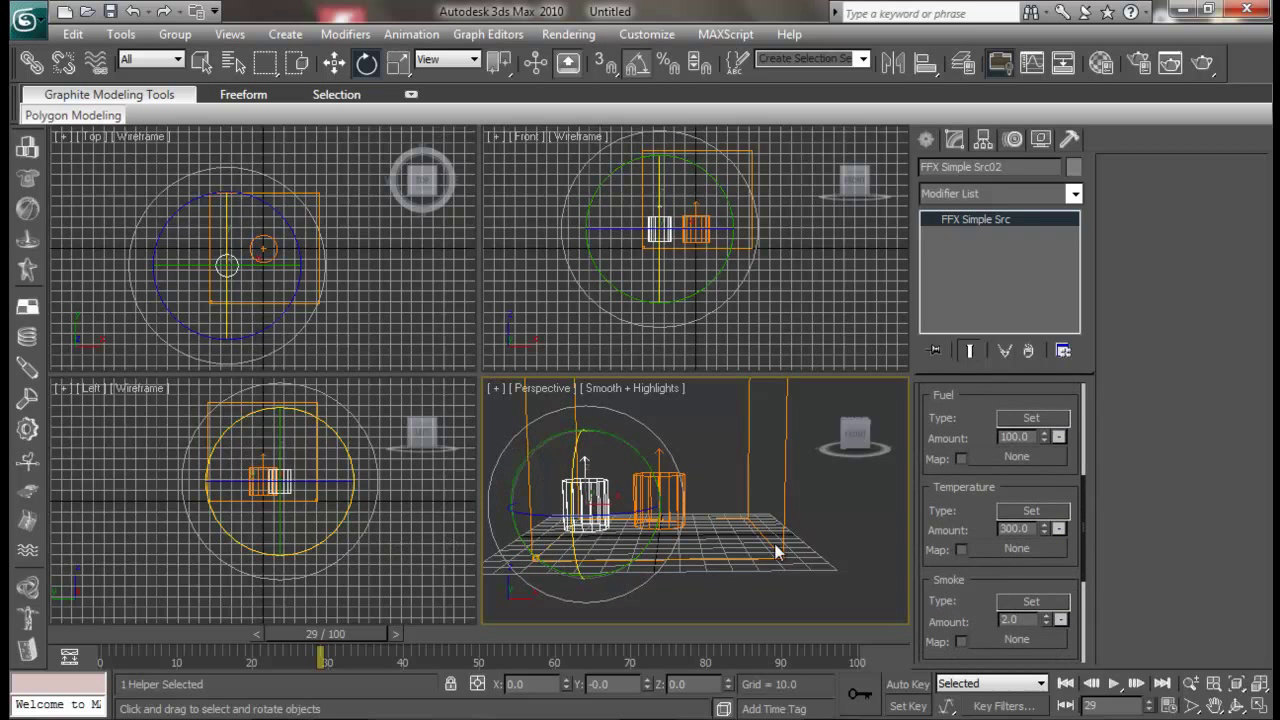
Add FFX Simple Src02 to the container's simulation sources and move it along X to about -28.24, closer to the first source.
double_click(751, 506)
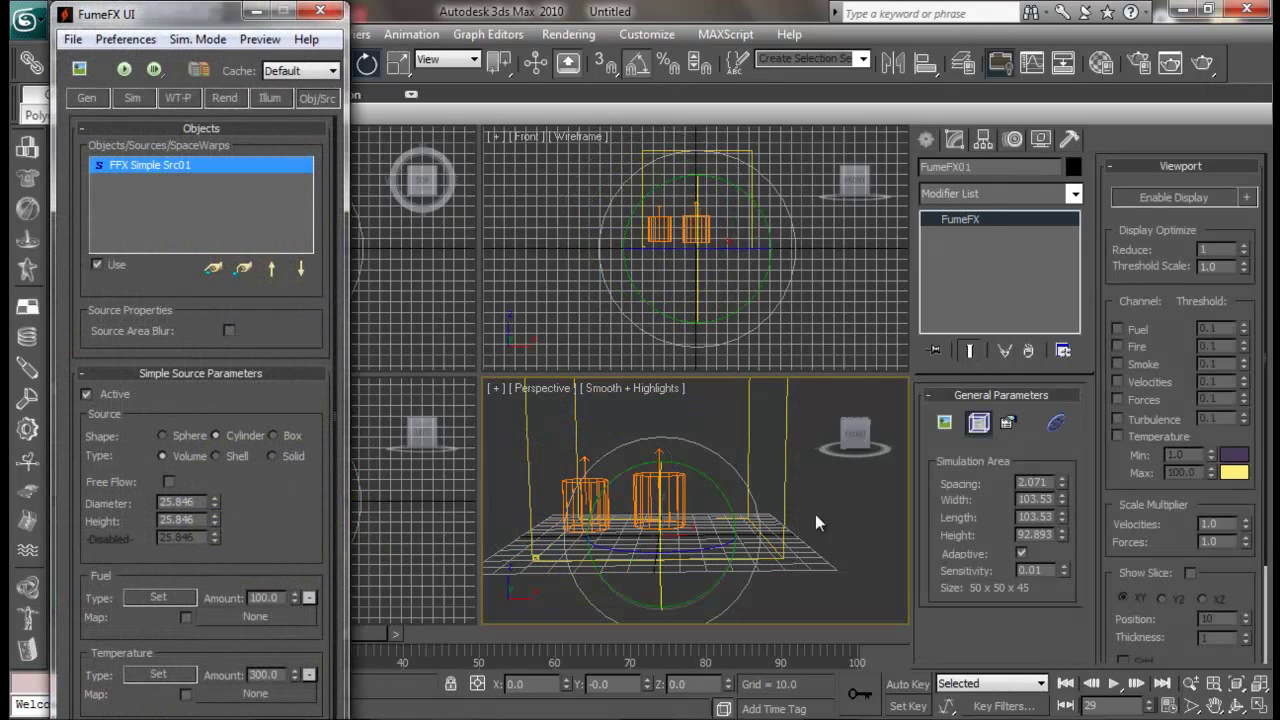
left_click(247, 270)
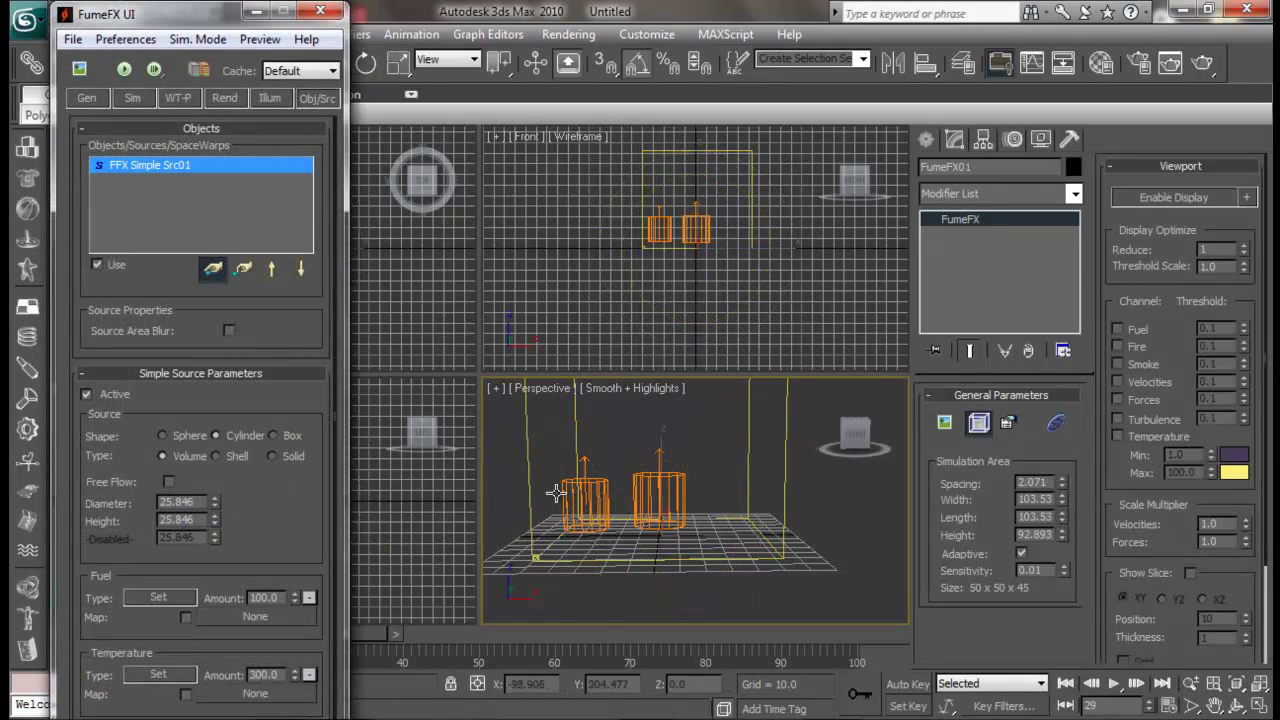
left_click(598, 489)
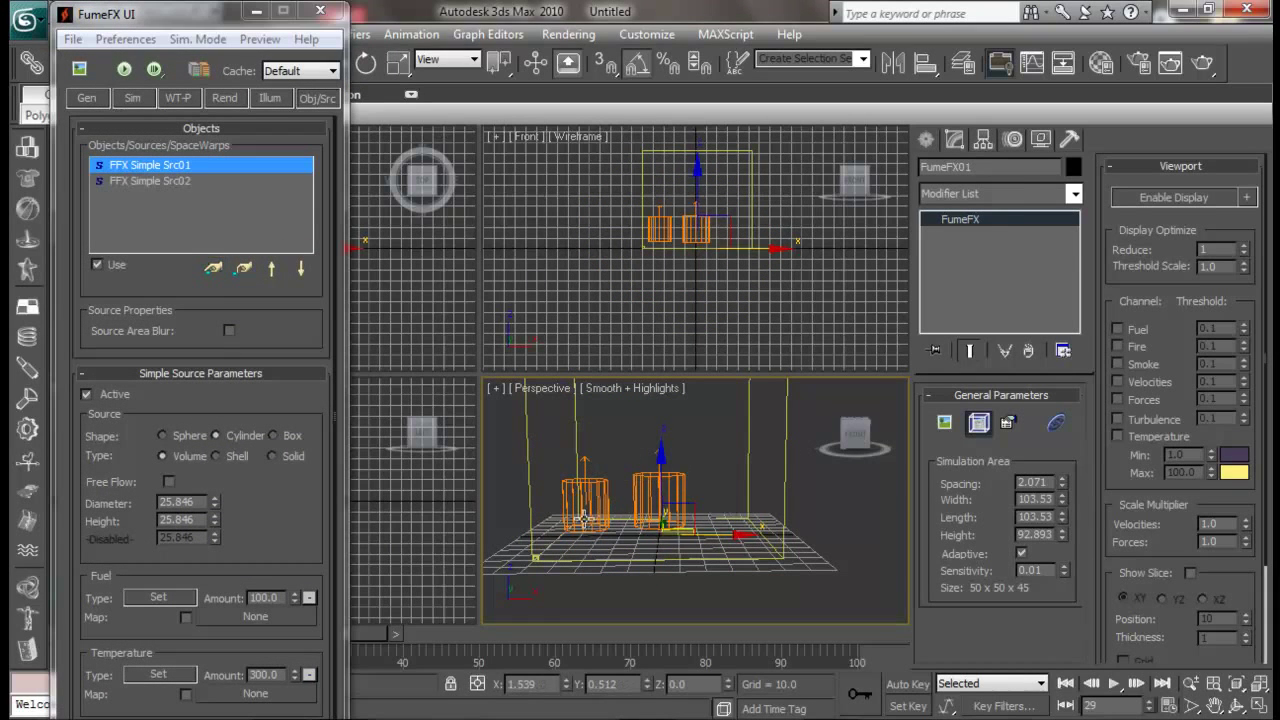
left_click(605, 510)
left_click_drag(615, 506, 640, 506)
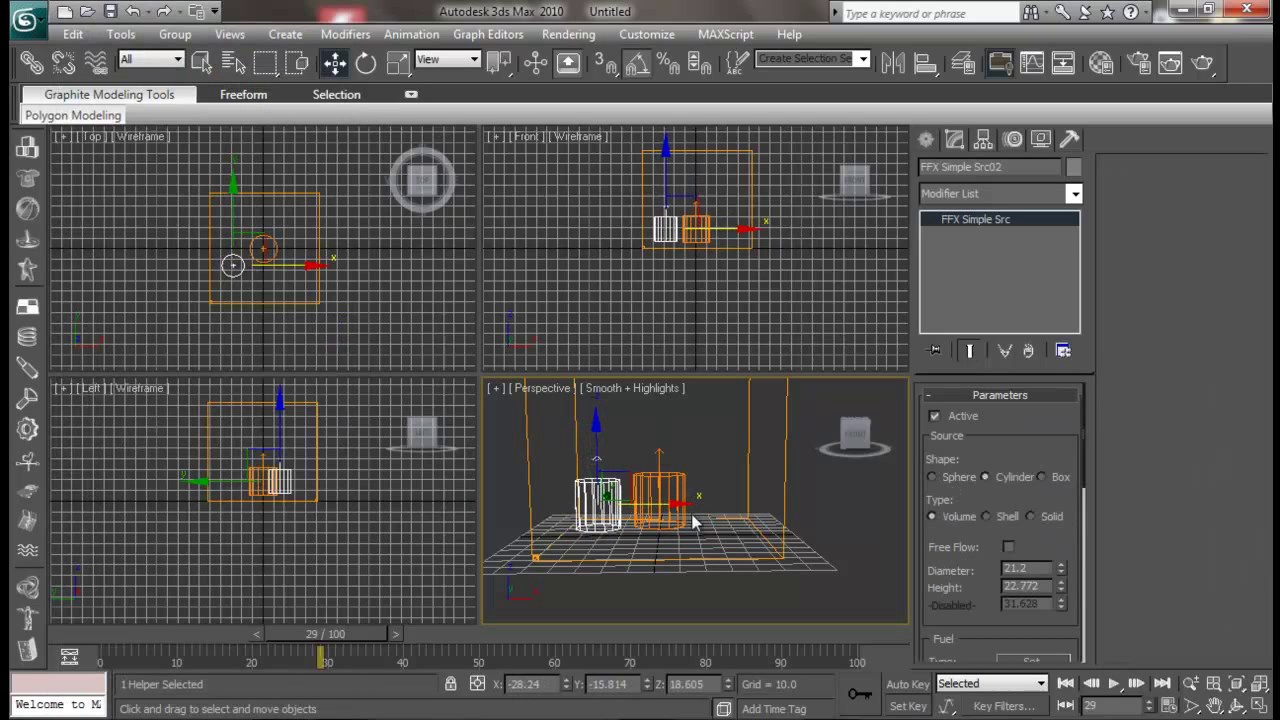
Run a default simulation of both sources with the output preview open and stop it at about frame 36.
left_click(757, 456)
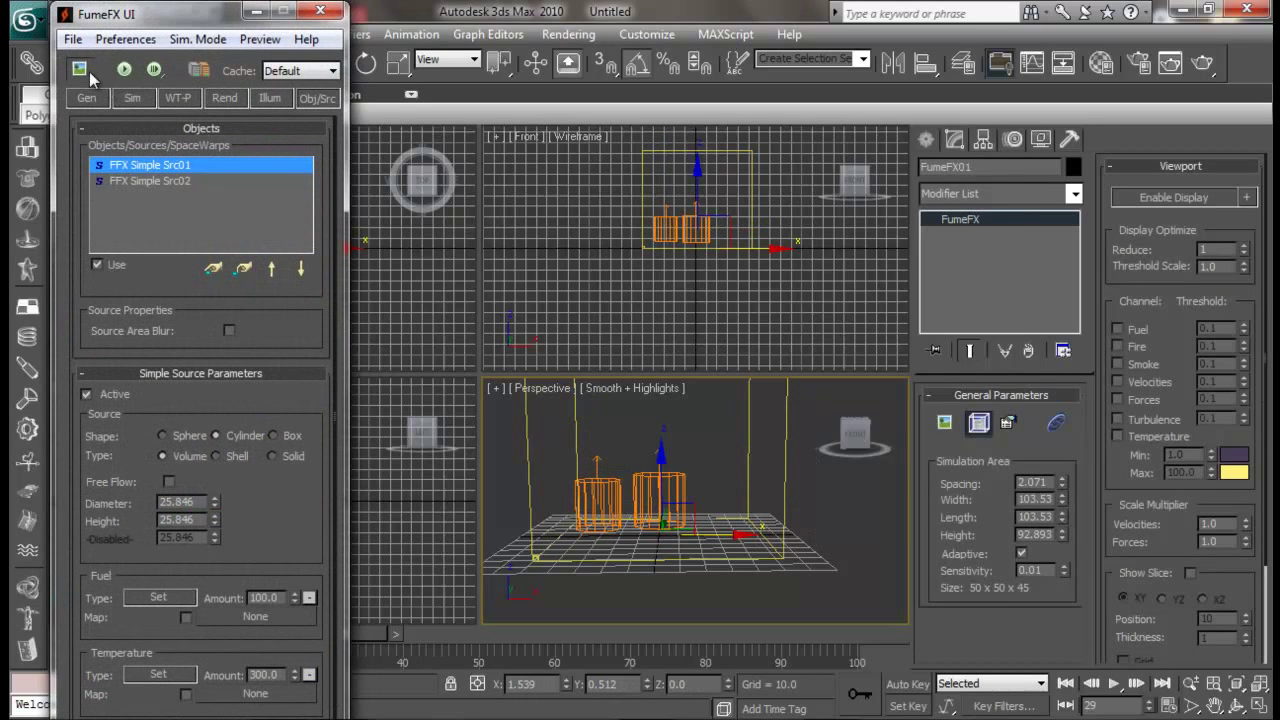
left_click(81, 69)
left_click_drag(843, 150, 816, 115)
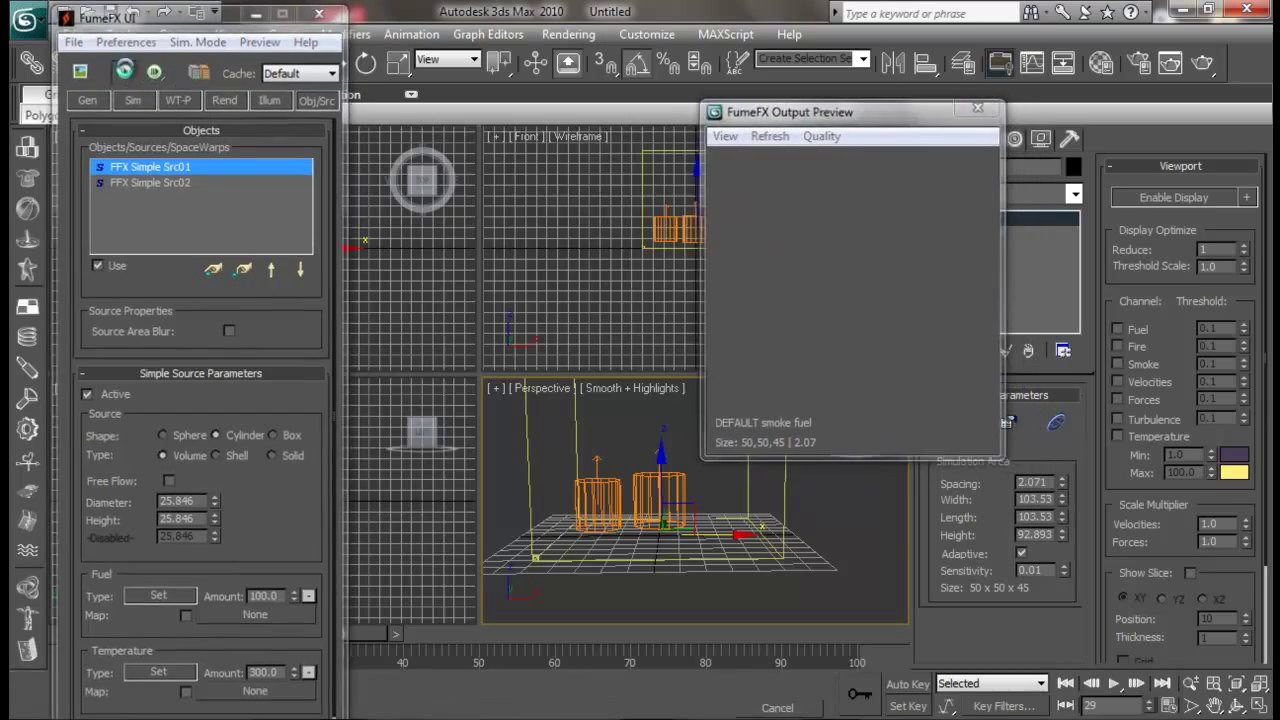
left_click(124, 69)
left_click_drag(664, 139, 387, 115)
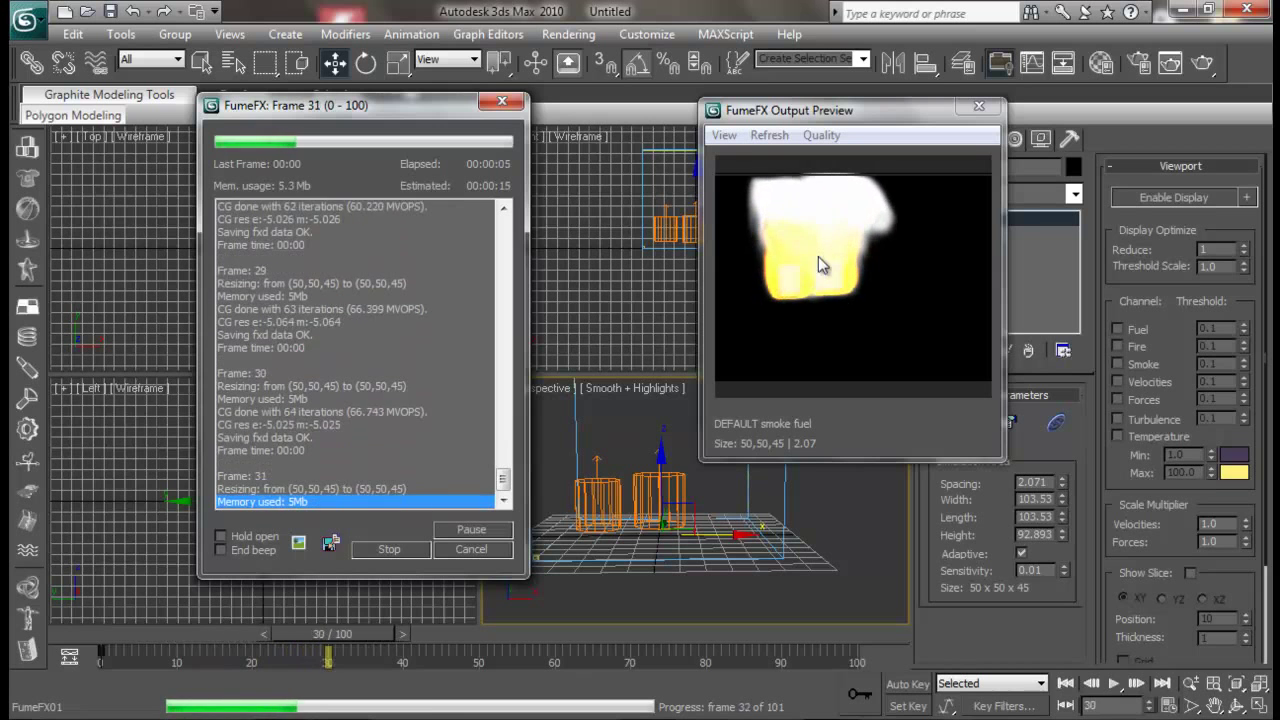
left_click(405, 545)
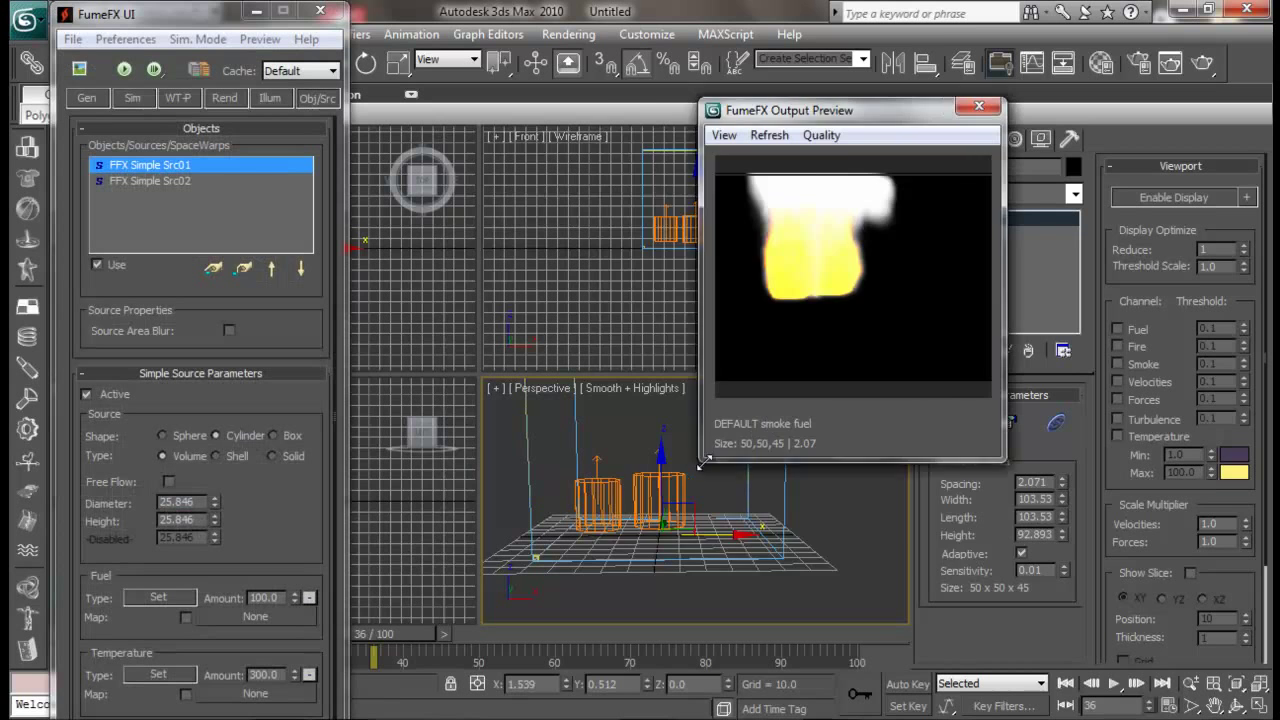
Enlarge the output preview, move it clear of the Perspective view, and inspect the two flames from another angle.
left_click_drag(704, 456, 590, 550)
left_click_drag(867, 113, 1092, 140)
middle_click_drag(760, 470, 713, 490, "alt")
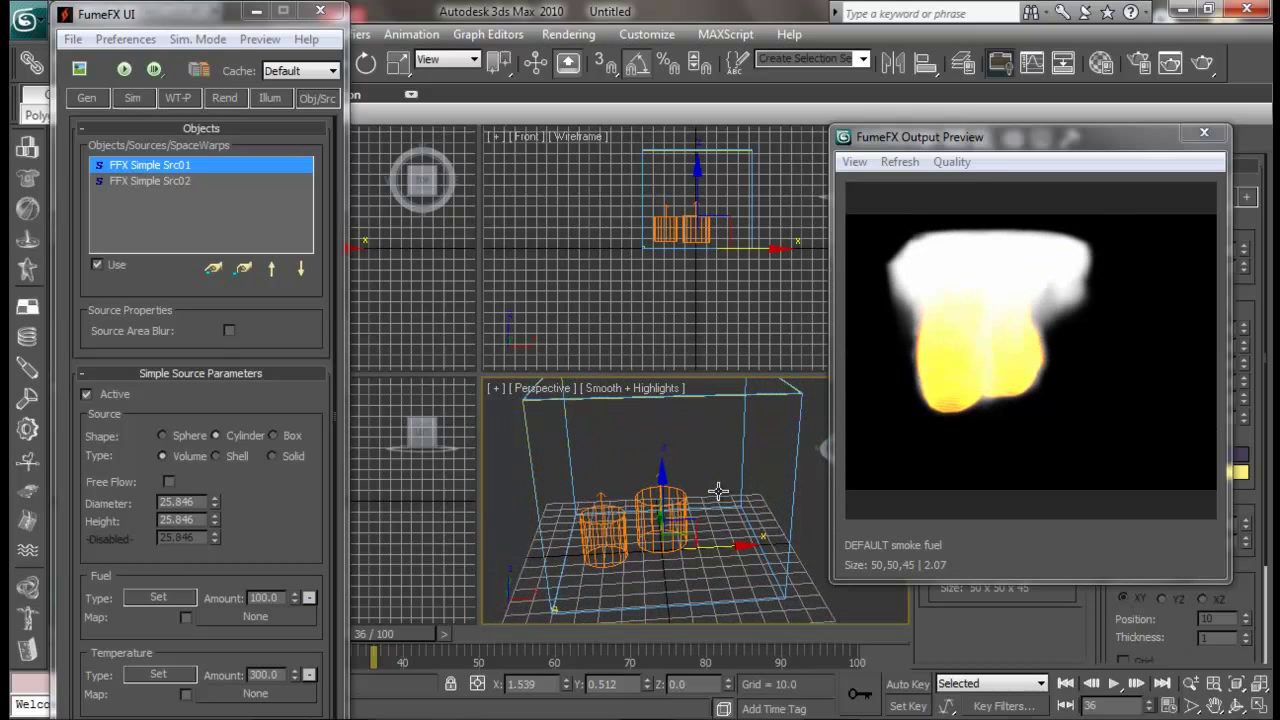
Tilt FFX Simple Src02 about its Y axis toward the first source and move it along Y to about 1.27.
left_click(612, 525)
key("e")
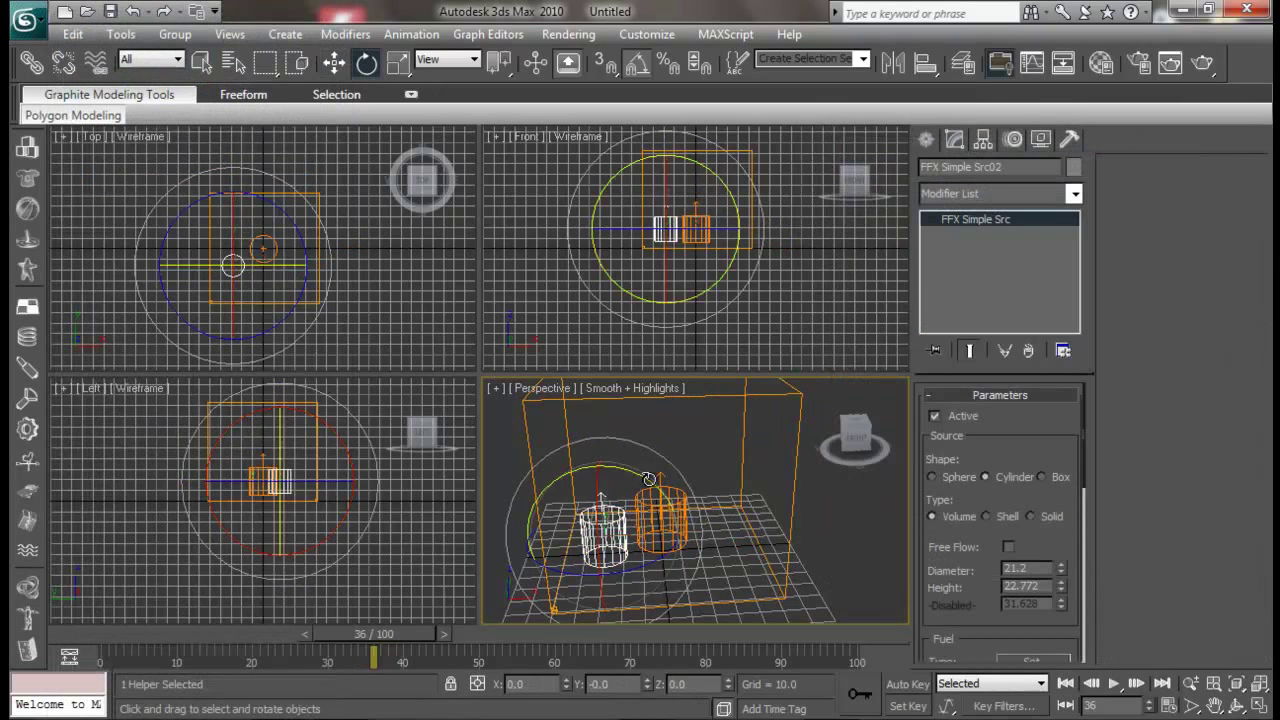
left_click_drag(649, 481, 676, 497)
middle_click_drag(676, 497, 595, 500, "alt")
key("w")
left_click_drag(716, 492, 735, 482)
middle_click_drag(735, 482, 723, 527, "alt")
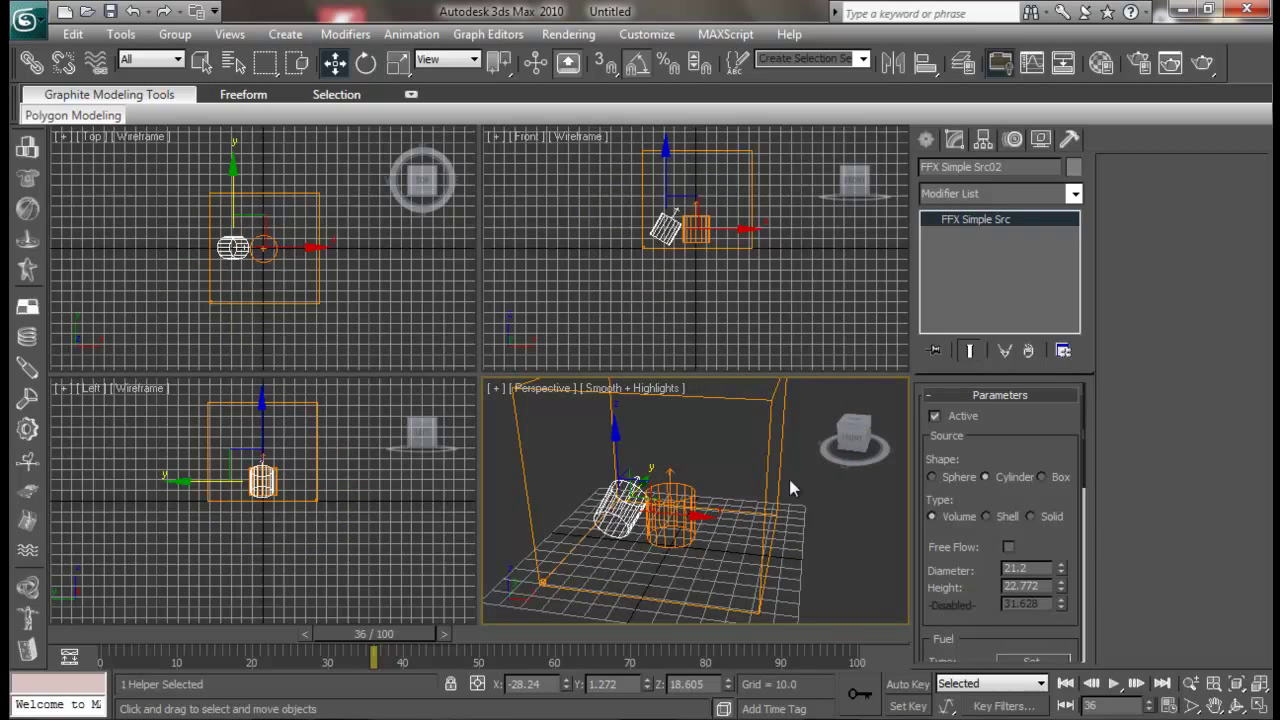
Compare the shape, fuel, temperature, smoke and velocity parameters of FFX Simple Src01 and FFX Simple Src02 in the container's source list.
left_click(744, 429)
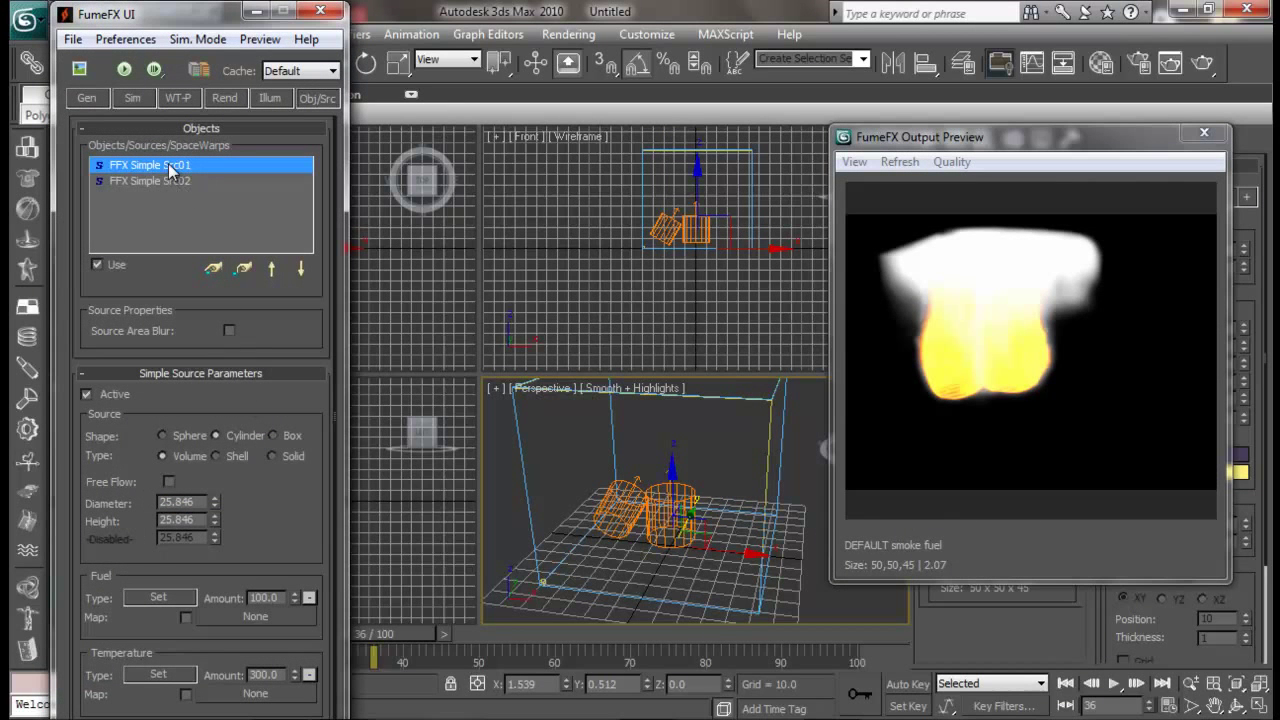
scroll(225, 420, "down", 5)
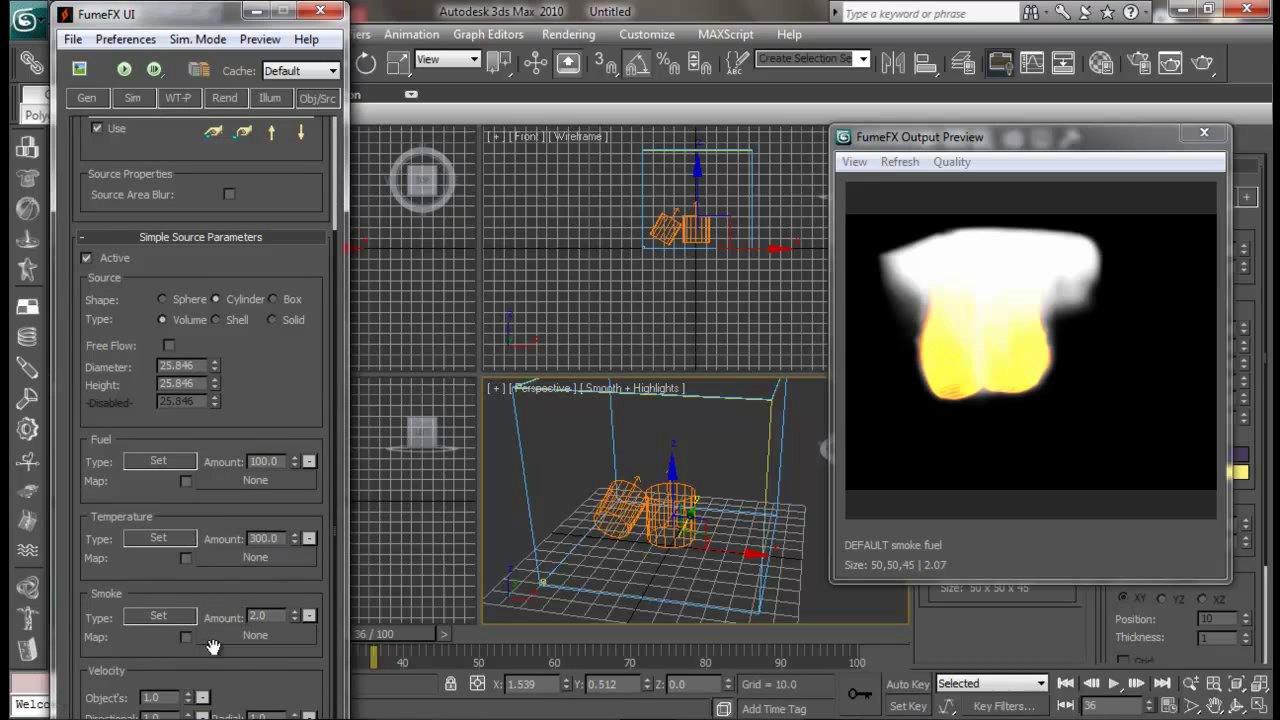
scroll(197, 177, "up", 5)
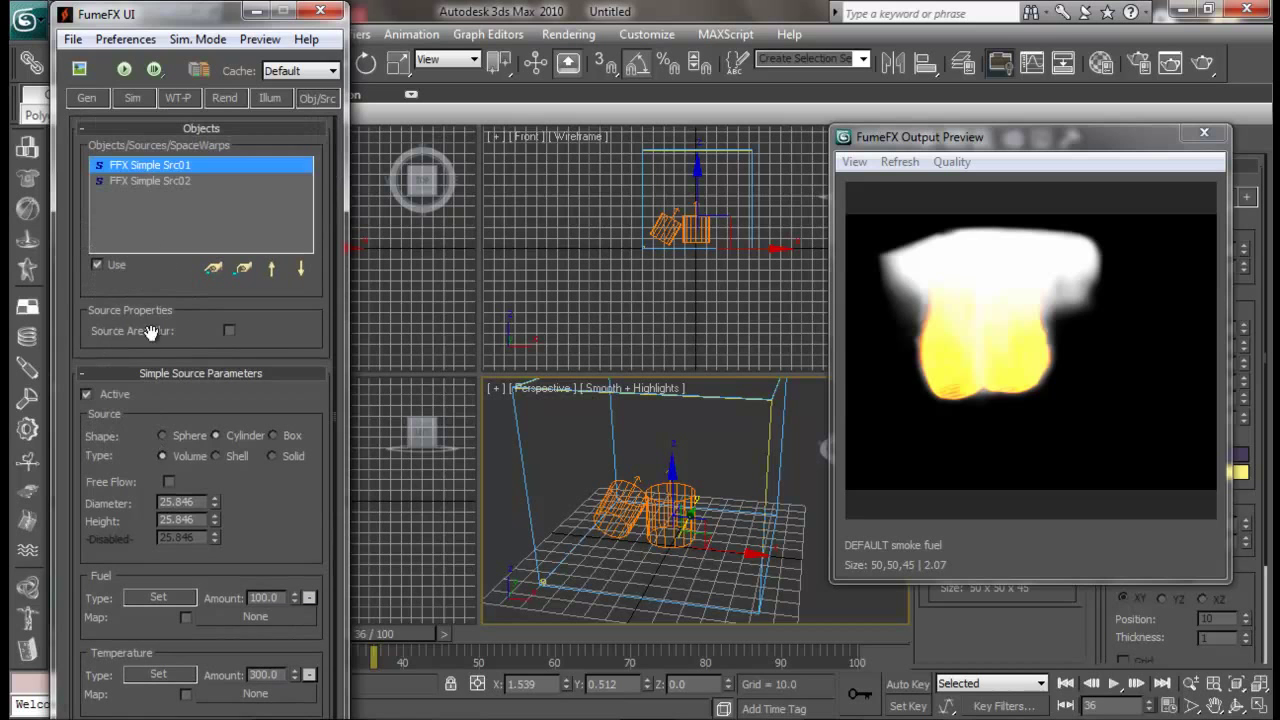
left_click(146, 180)
left_click_drag(259, 289, 259, 291)
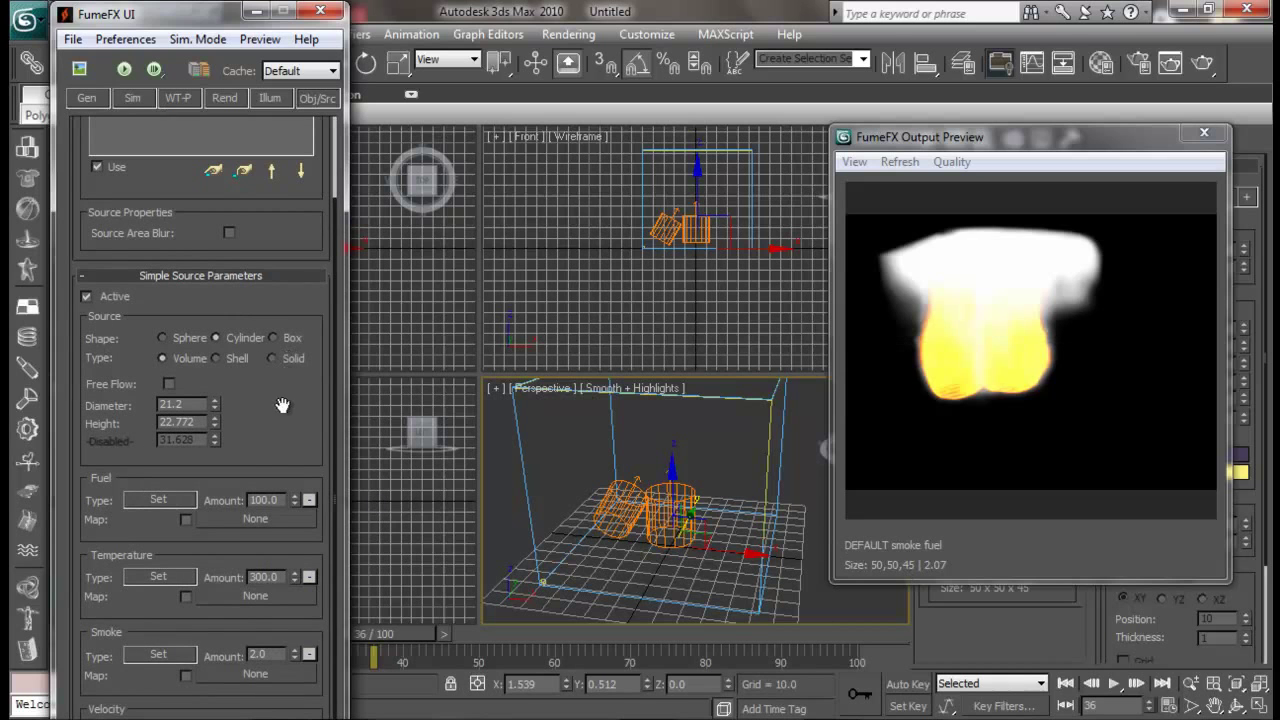
left_click_drag(284, 401, 280, 349)
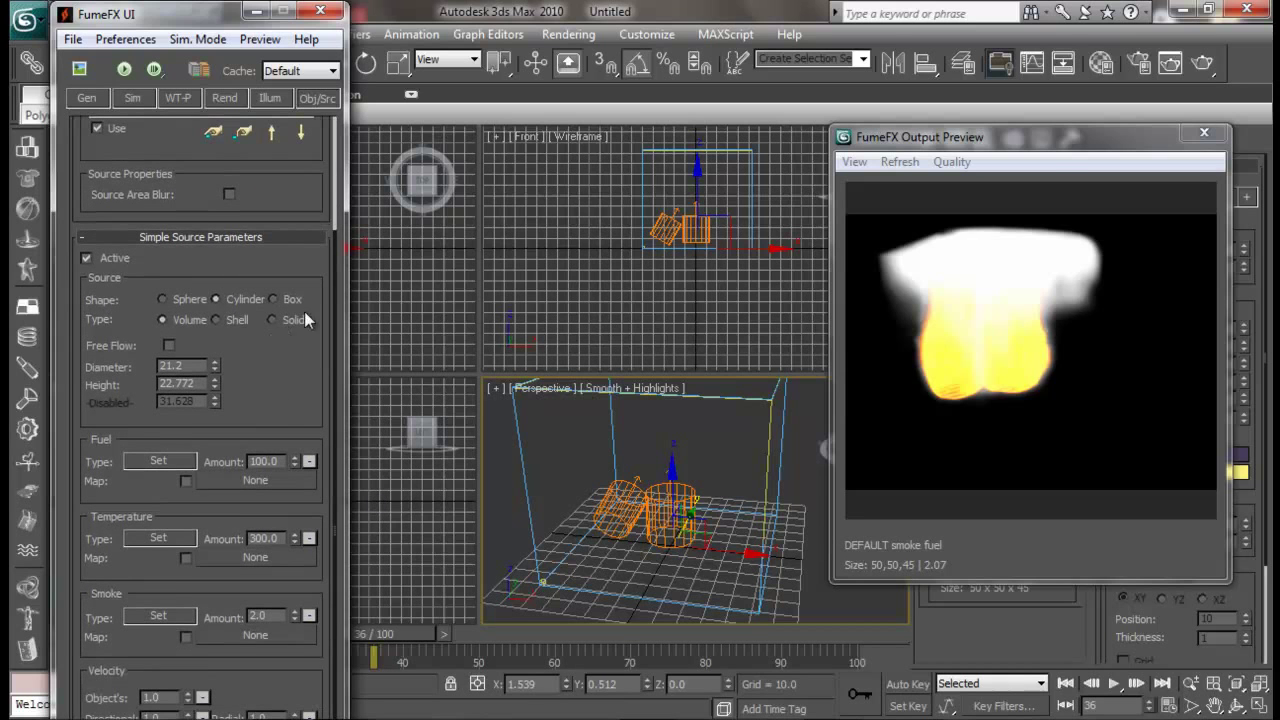
Close the output preview and delete both simple sources, keeping only the FumeFX container.
left_click(1204, 133)
middle_click_drag(770, 430, 718, 560)
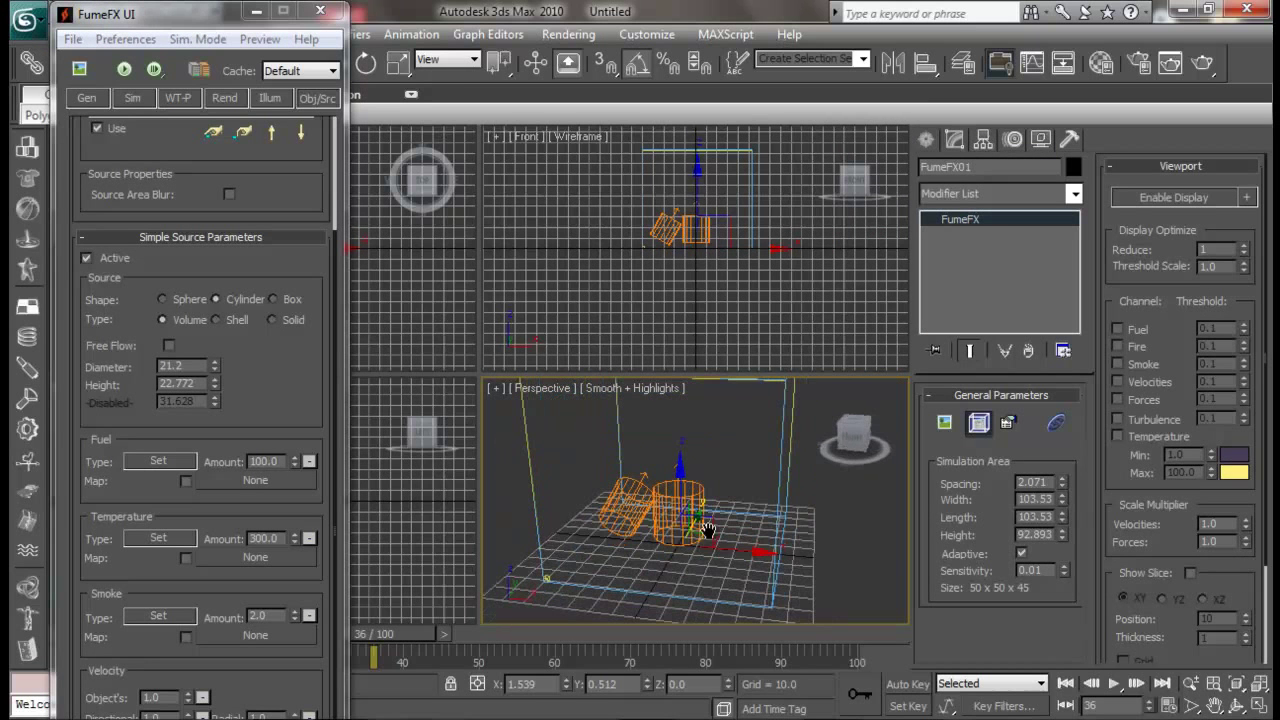
left_click(685, 520)
key("ctrl+z")
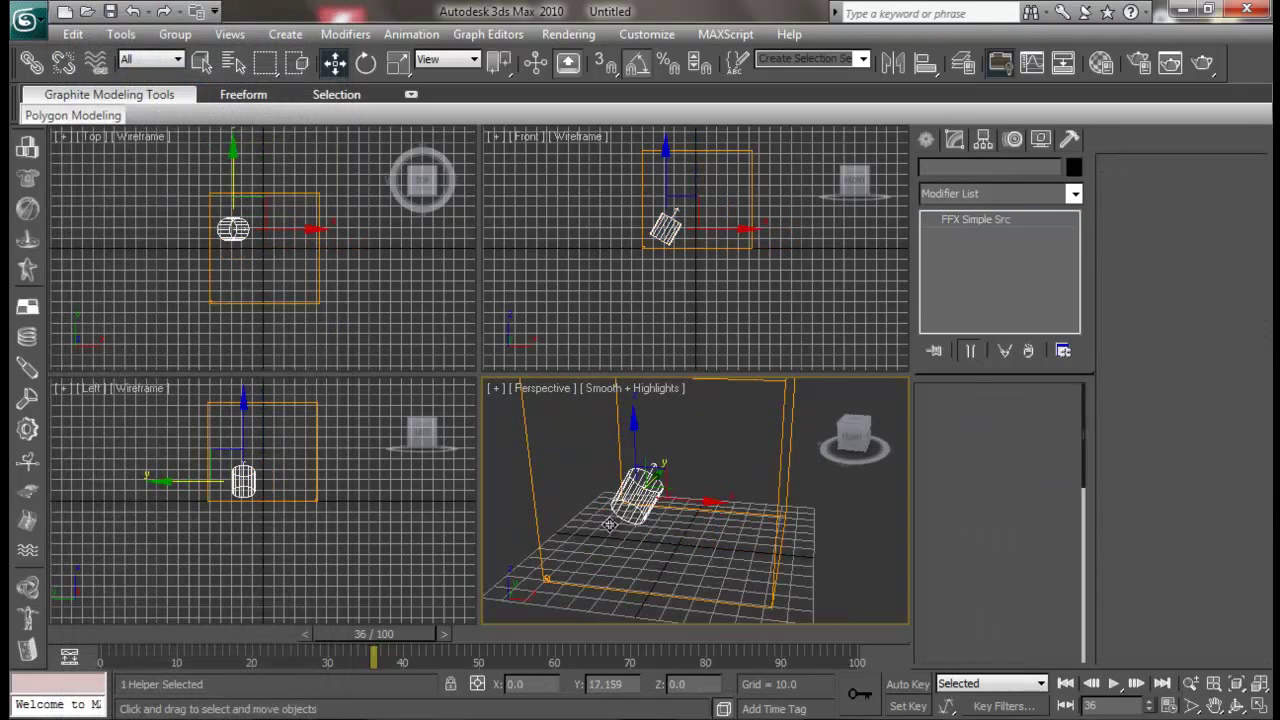
key("Delete")
scroll(686, 550, "down", 4)
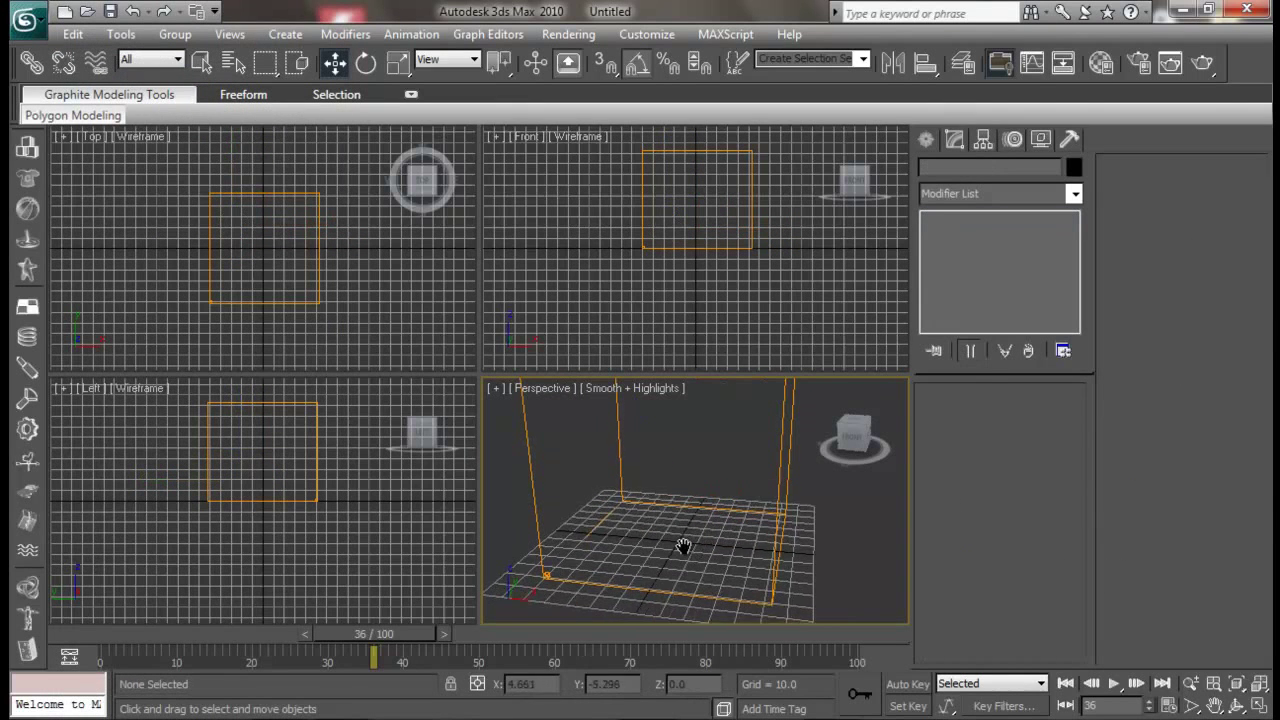
Increase the FumeFX container's height to 141.198 in its general parameters.
left_click(764, 540)
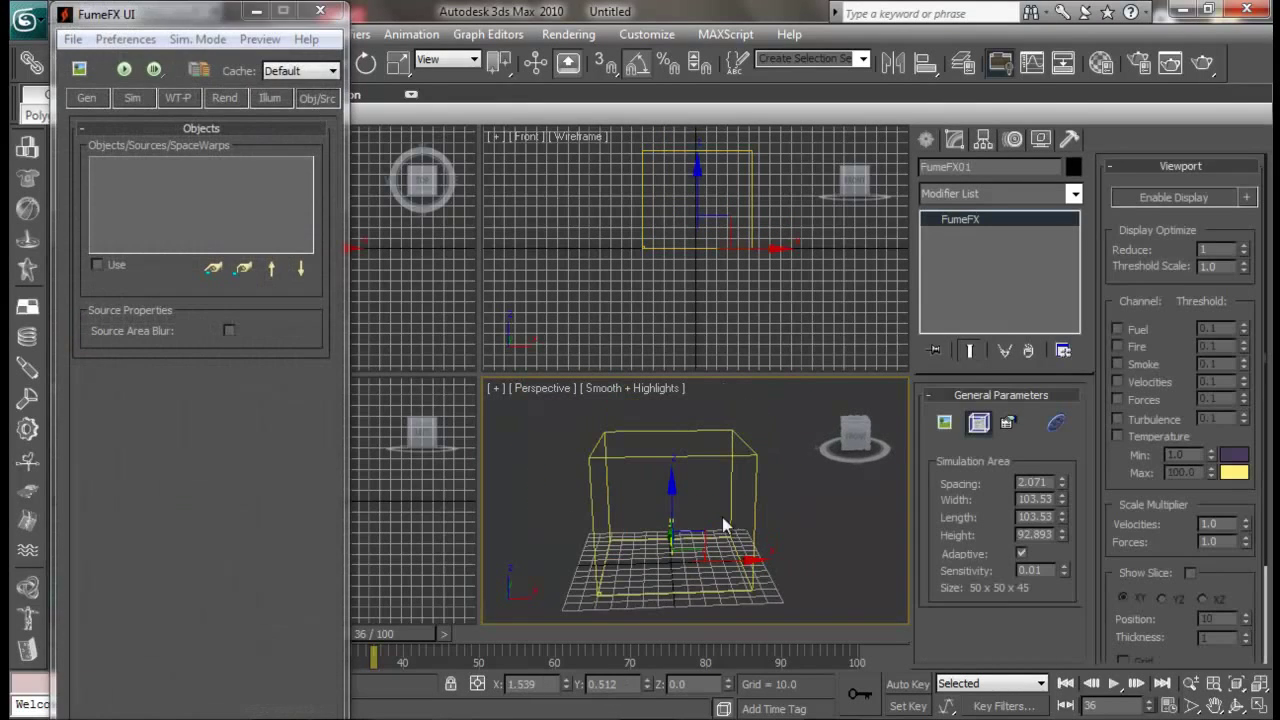
left_click(87, 98)
left_click_drag(310, 213, 313, 158)
middle_click_drag(608, 435, 700, 420, "alt")
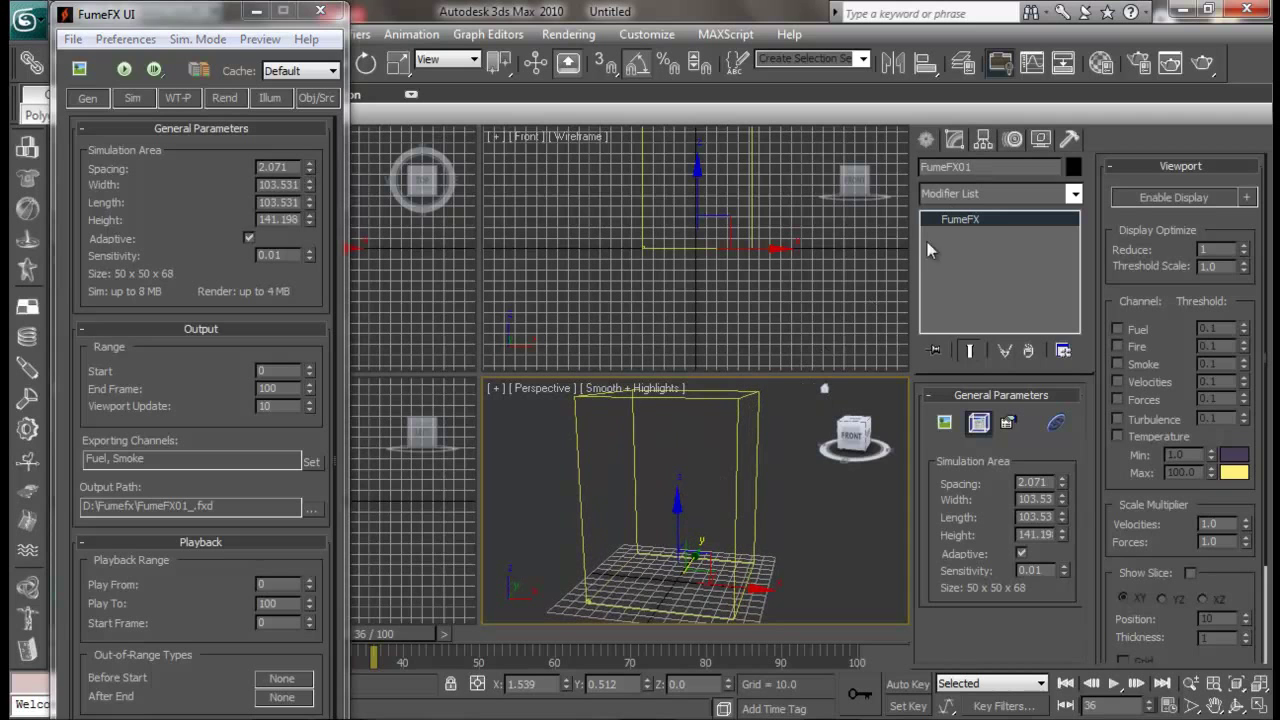
Create a FumeFX Object Src outside the container at about X 116.6, Y 14.7.
left_click(927, 140)
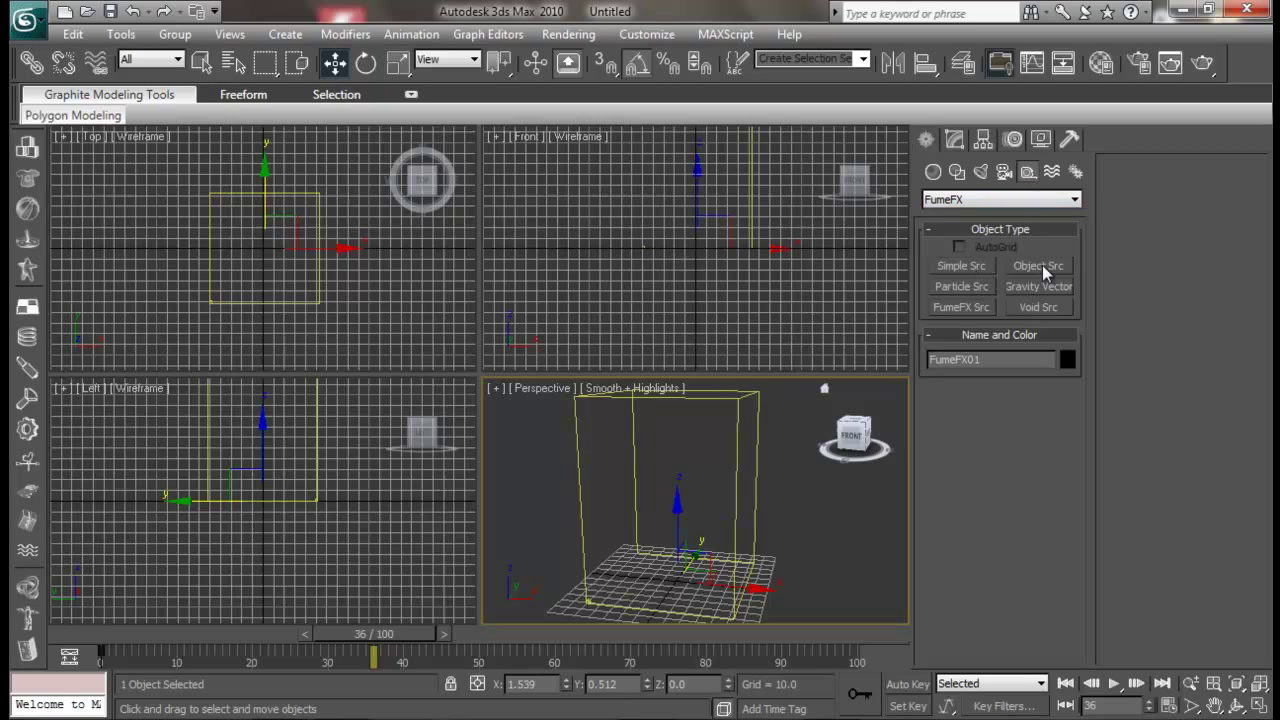
middle_click_drag(686, 501, 671, 530, "alt")
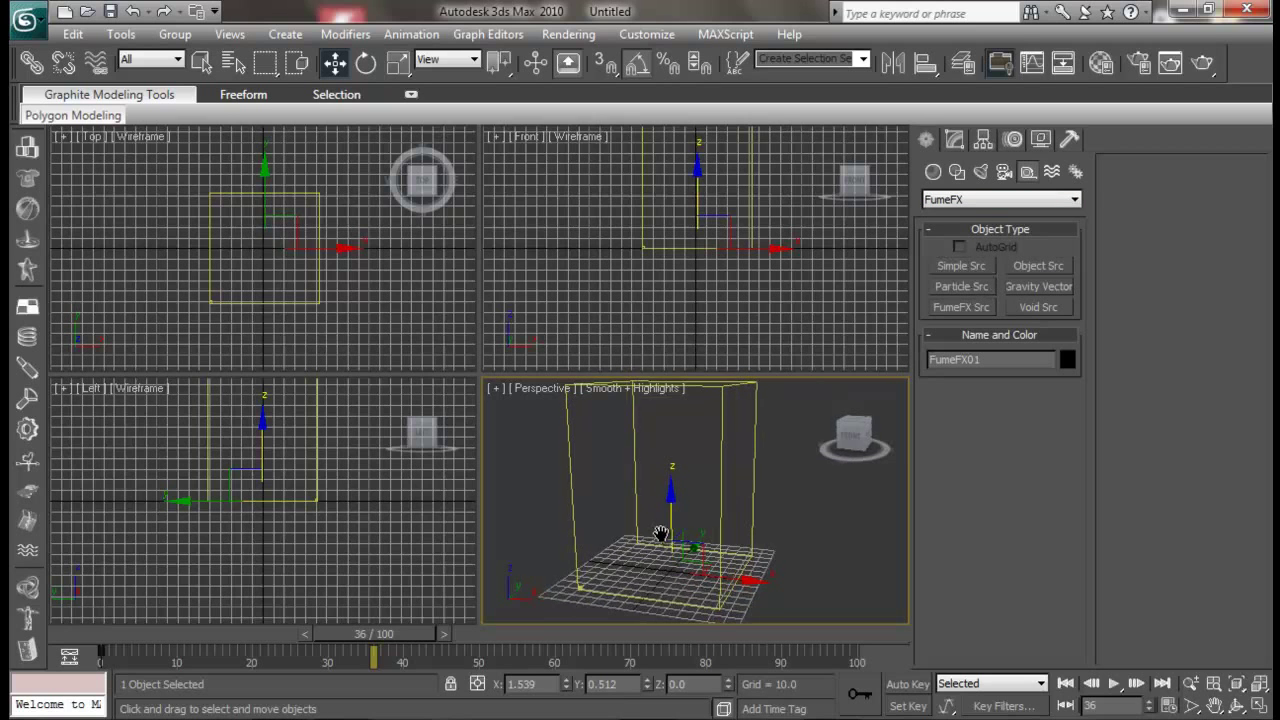
left_click(1020, 265)
scroll(709, 547, "up", 3)
left_click_drag(791, 549, 788, 507)
key("w")
middle_click_drag(788, 507, 758, 470, "alt")
Create a box on the floor inside the FumeFX container, about 23.5 long, 30.8 wide and 31.3 high.
left_click(933, 171)
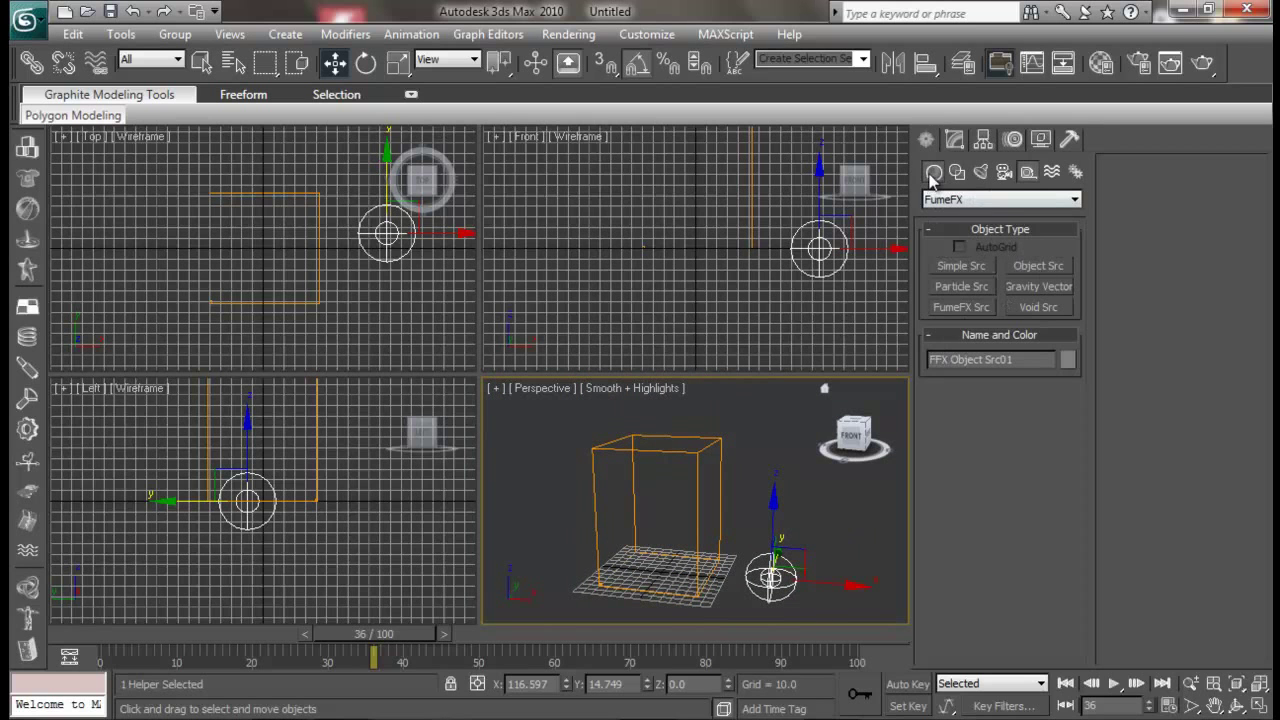
left_click(950, 199)
left_click(962, 216)
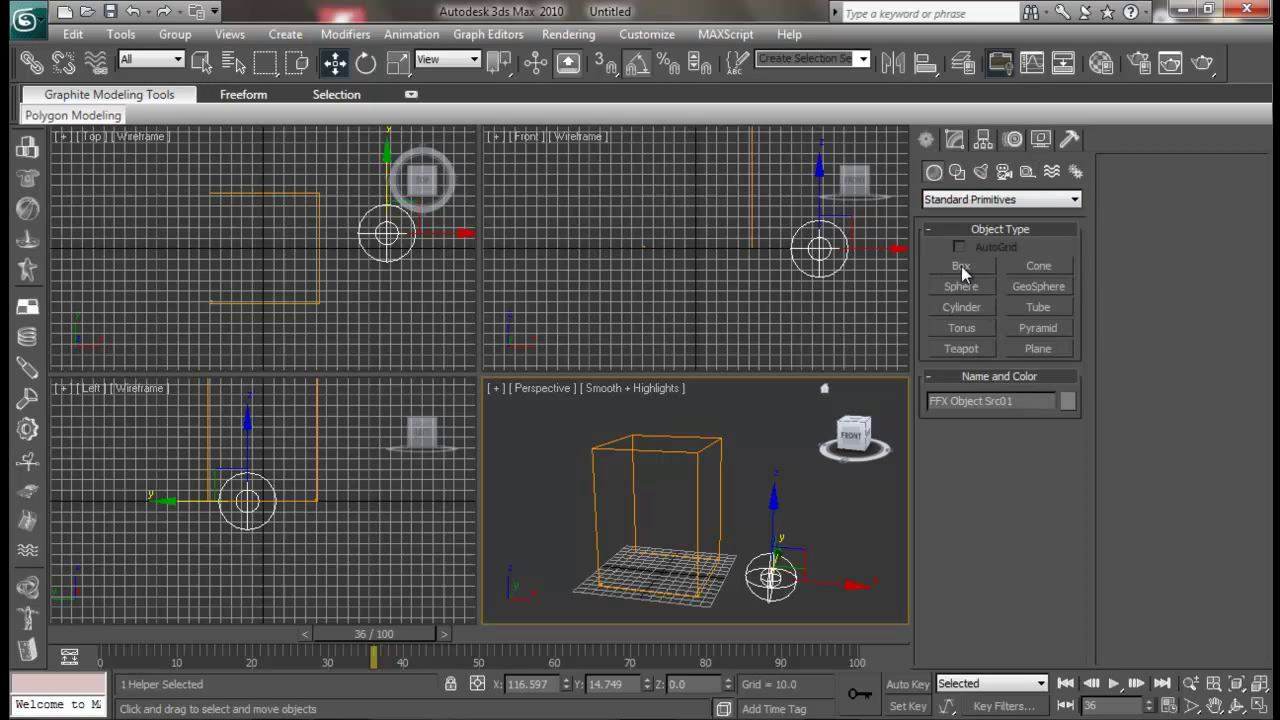
middle_click_drag(686, 557, 726, 509)
left_click(960, 266)
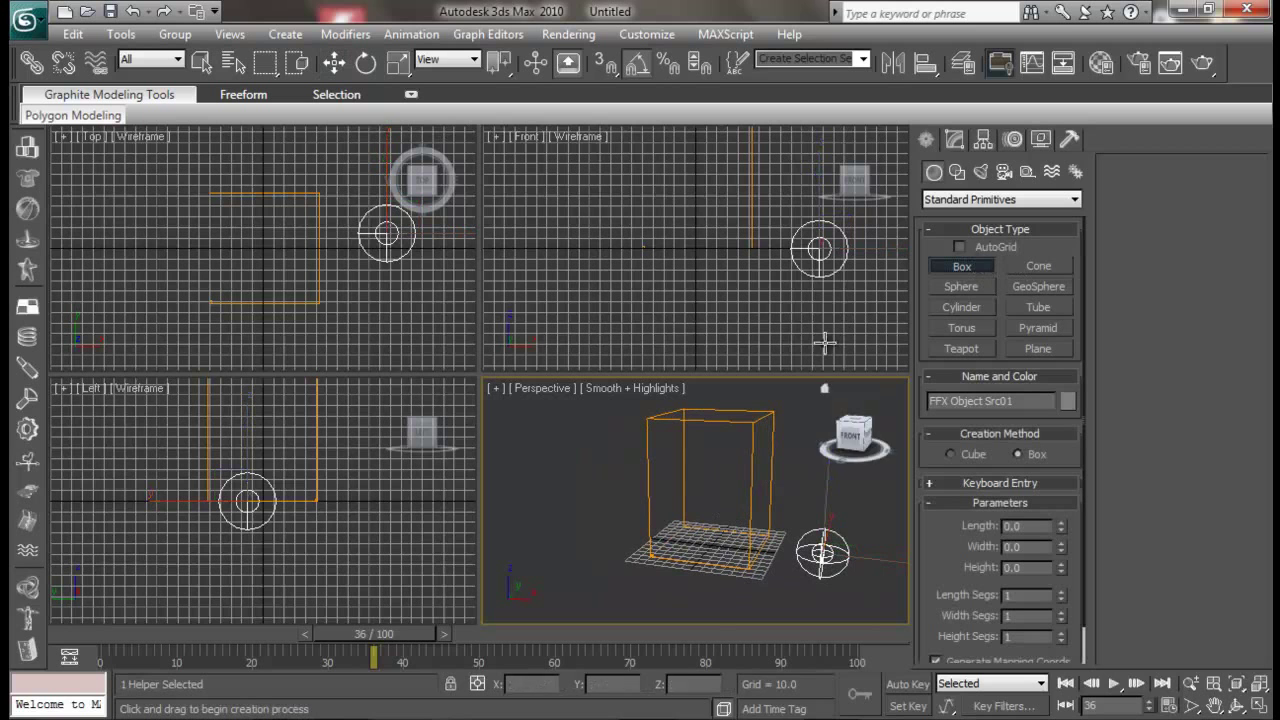
left_click_drag(707, 543, 731, 543)
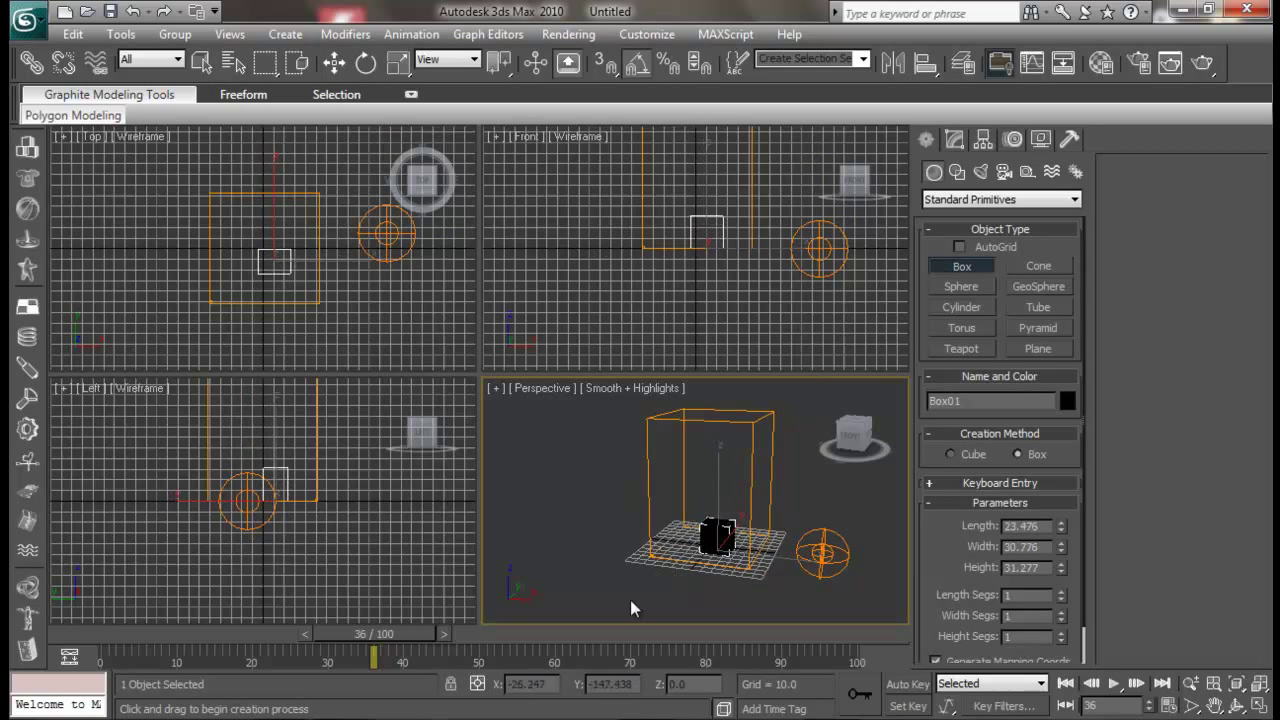
key("w")
mouse_move(707, 535)
middle_mouse_down()
mouse_move(650, 545)
mouse_move(690, 545)
middle_mouse_up()
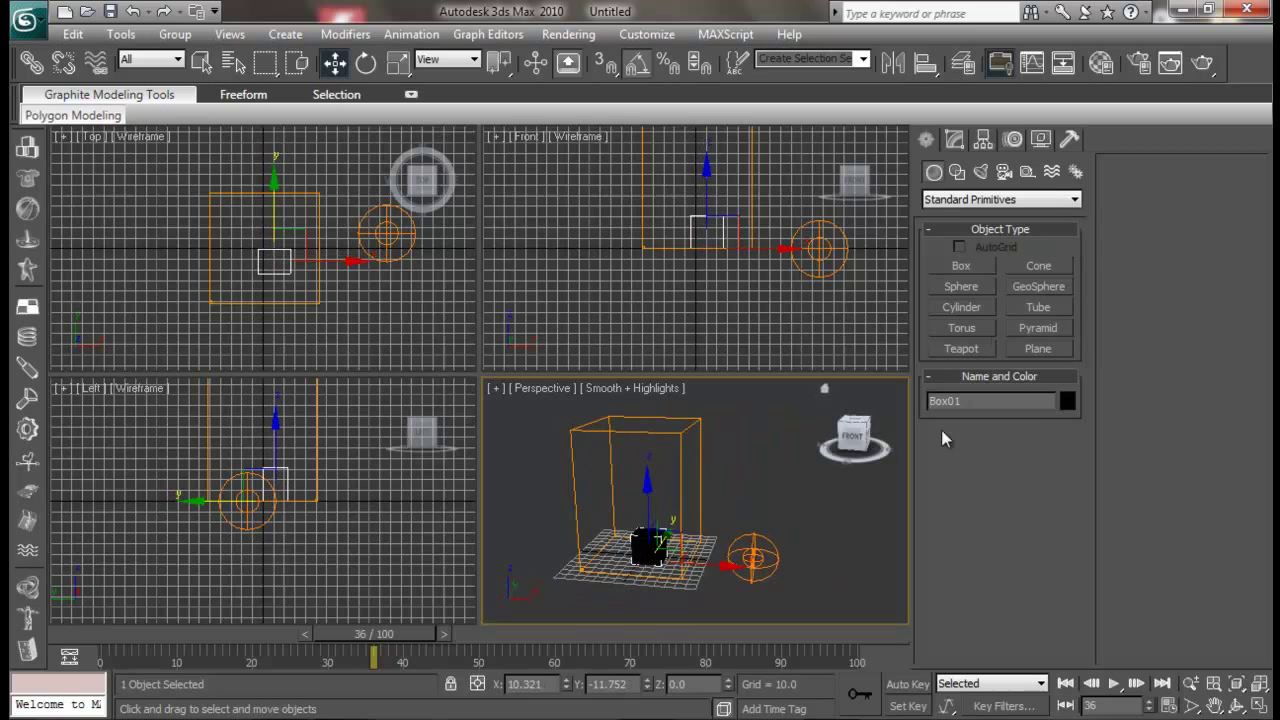
Try a sphere beside the box near the container's side, and delete it again.
left_click(962, 287)
mouse_move(606, 543)
left_mouse_down()
mouse_move(640, 525)
mouse_move(655, 535)
mouse_move(622, 550)
left_mouse_up()
key("w")
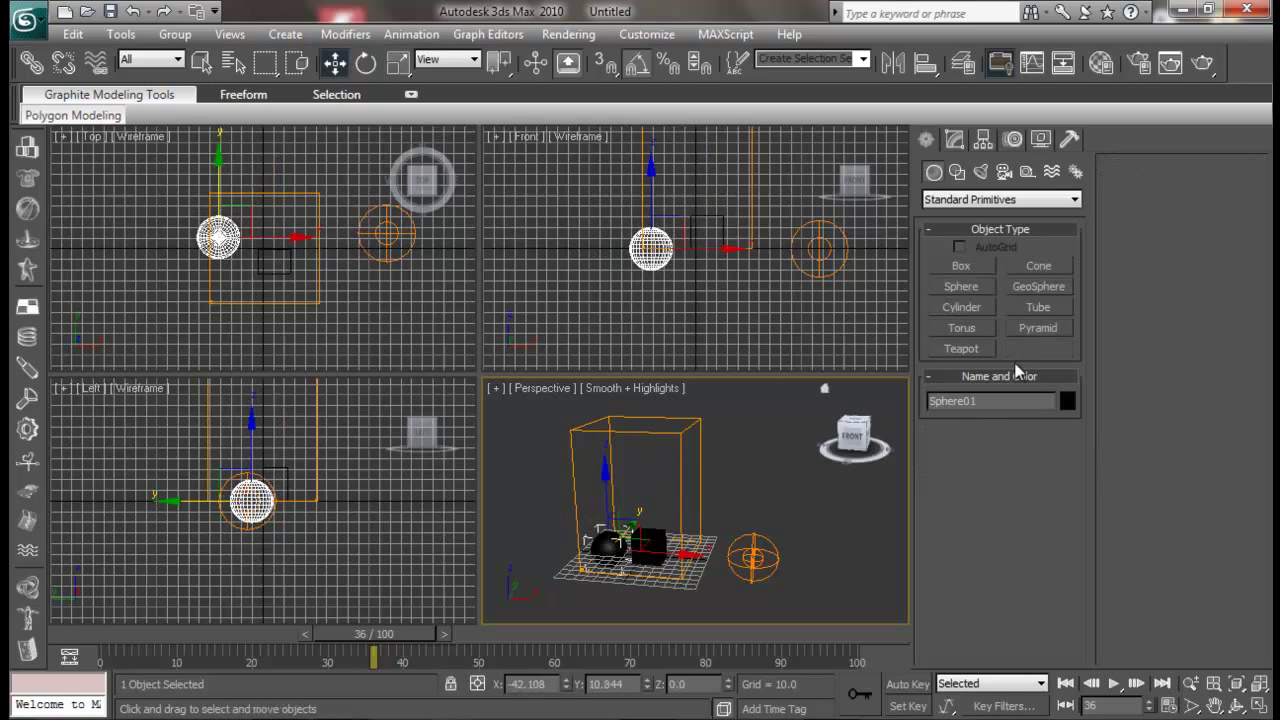
middle_click_drag(700, 540, 754, 542)
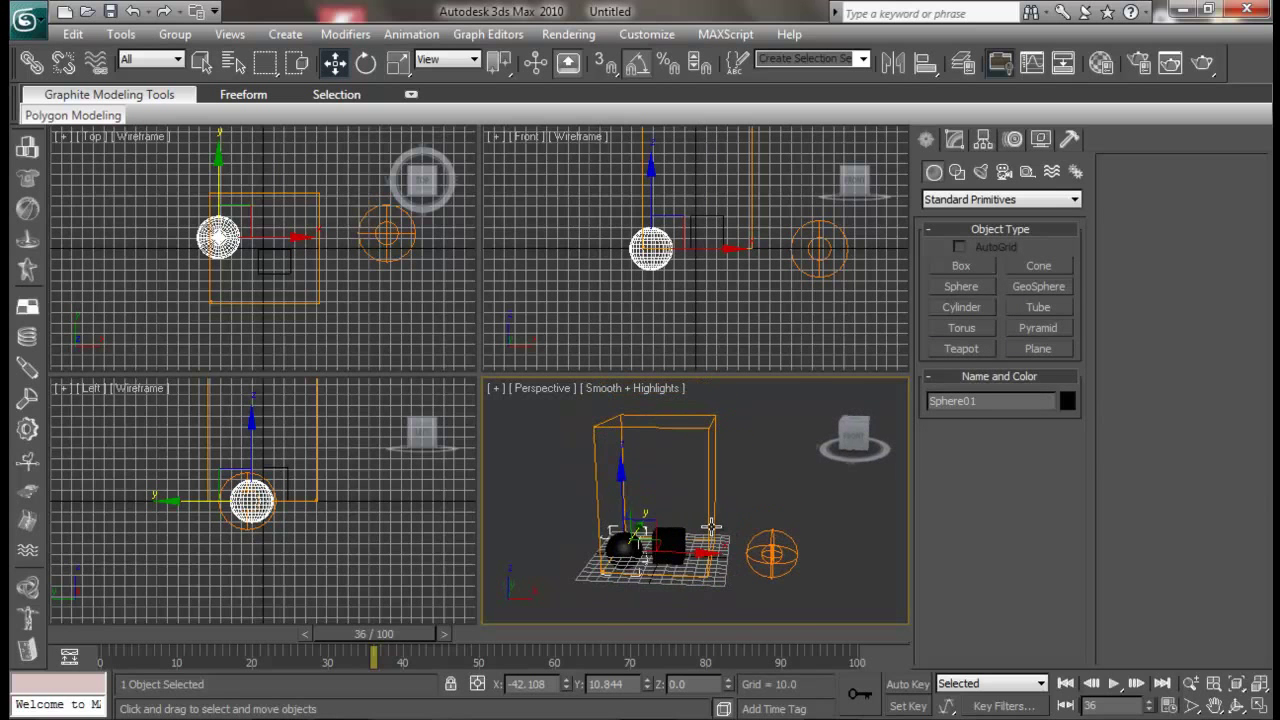
key("Delete")
Move the box slightly along the X axis to X 9.36.
left_click(650, 557)
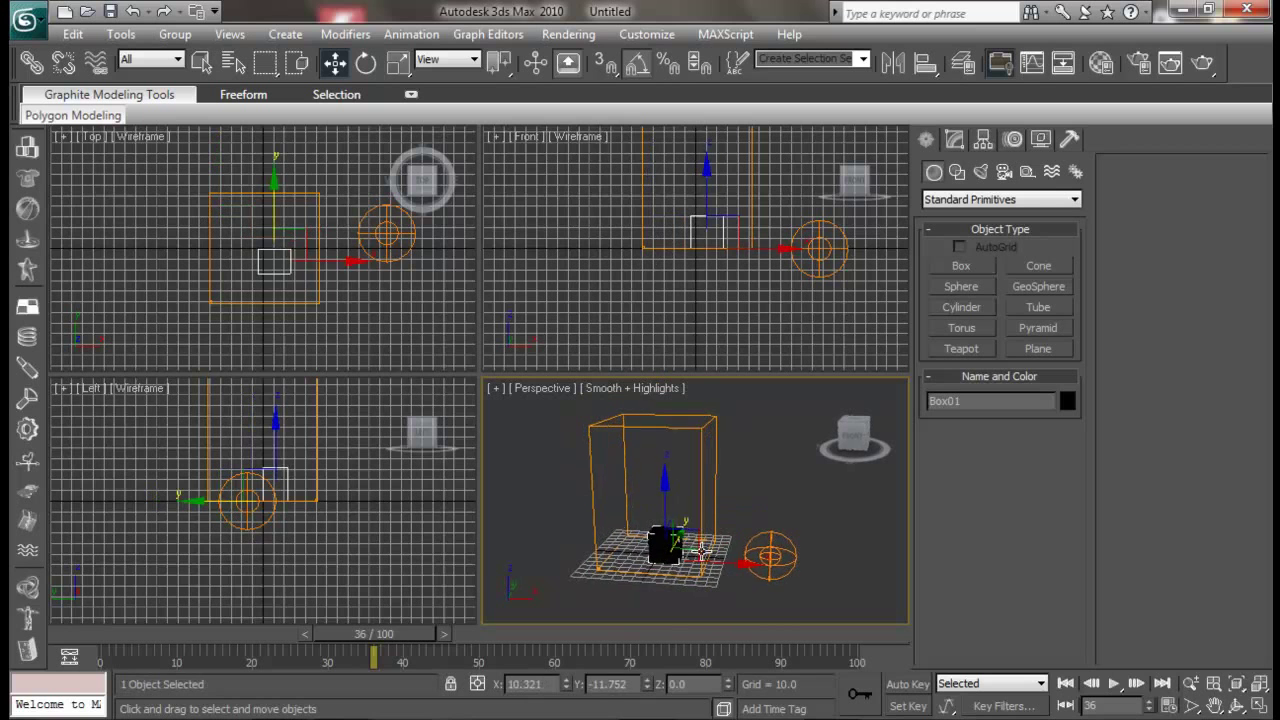
left_click_drag(745, 565, 704, 543)
mouse_move(704, 543)
middle_mouse_down()
mouse_move(700, 556)
mouse_move(694, 540)
middle_mouse_up()
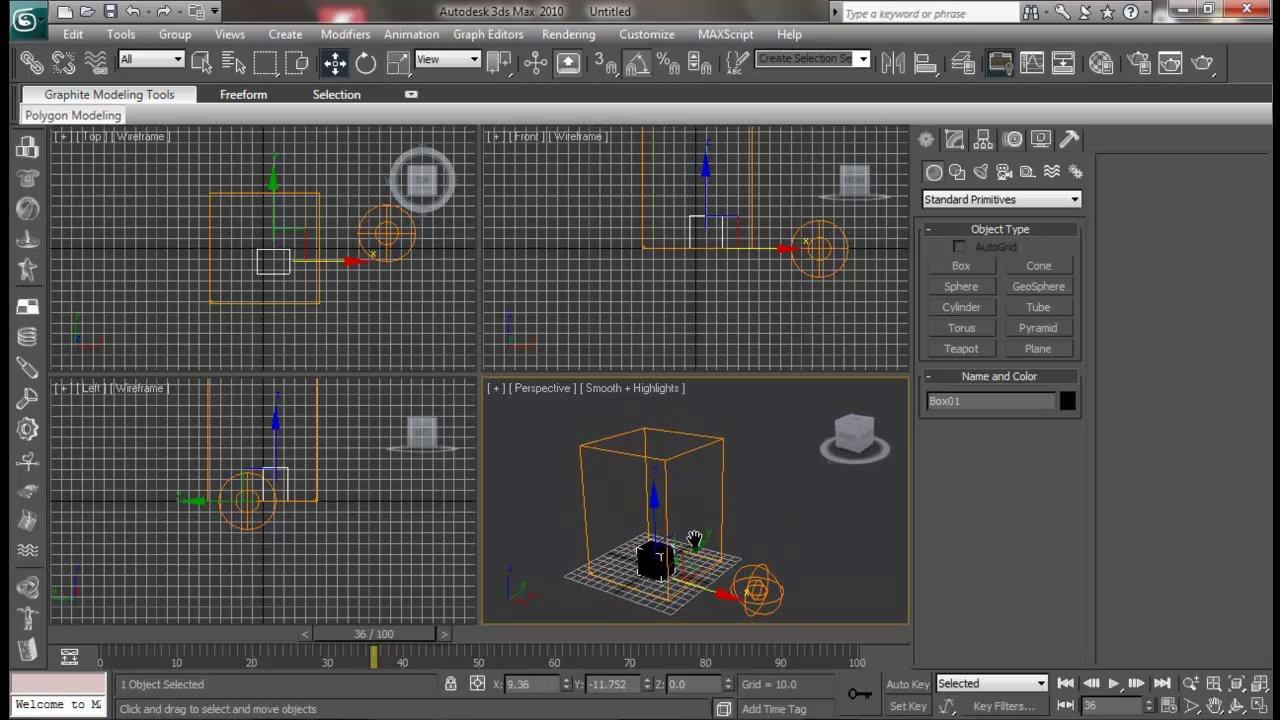
Open the FumeFX container's settings and add the box directly to its list of objects and sources.
left_click(768, 584)
mouse_move(768, 584)
middle_mouse_down()
mouse_move(745, 563)
mouse_move(745, 576)
middle_mouse_up()
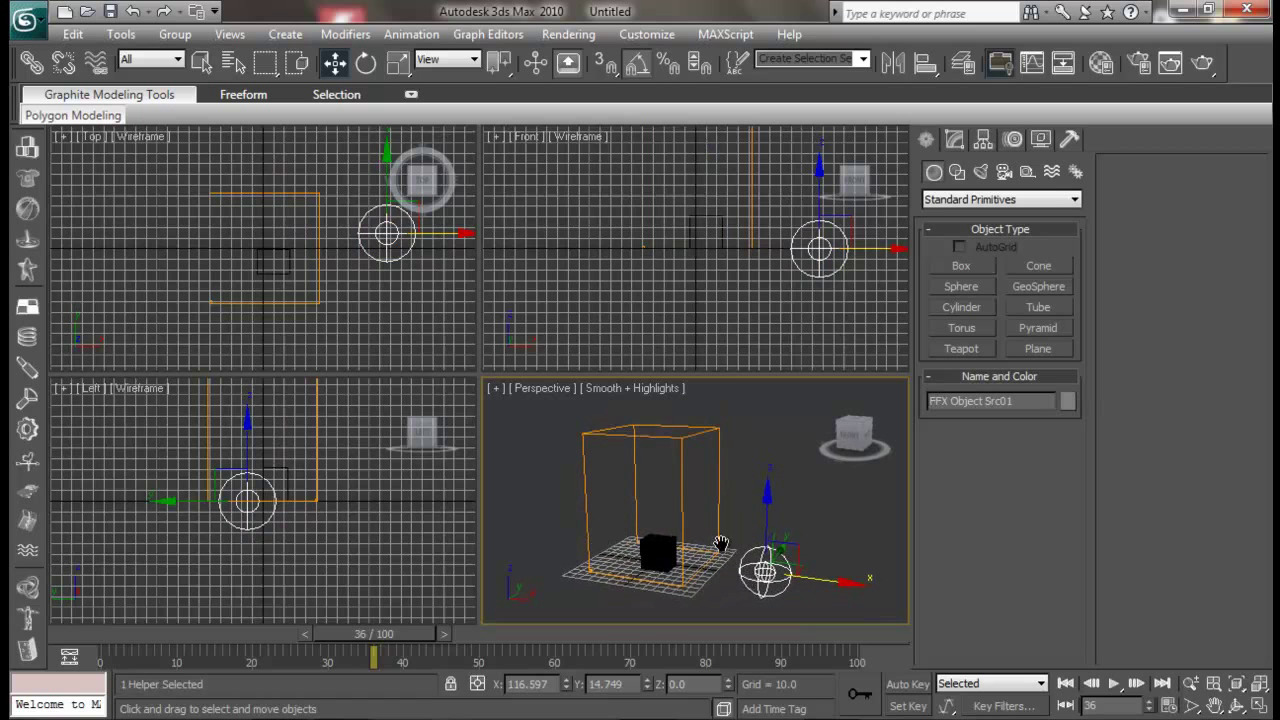
left_click(719, 472)
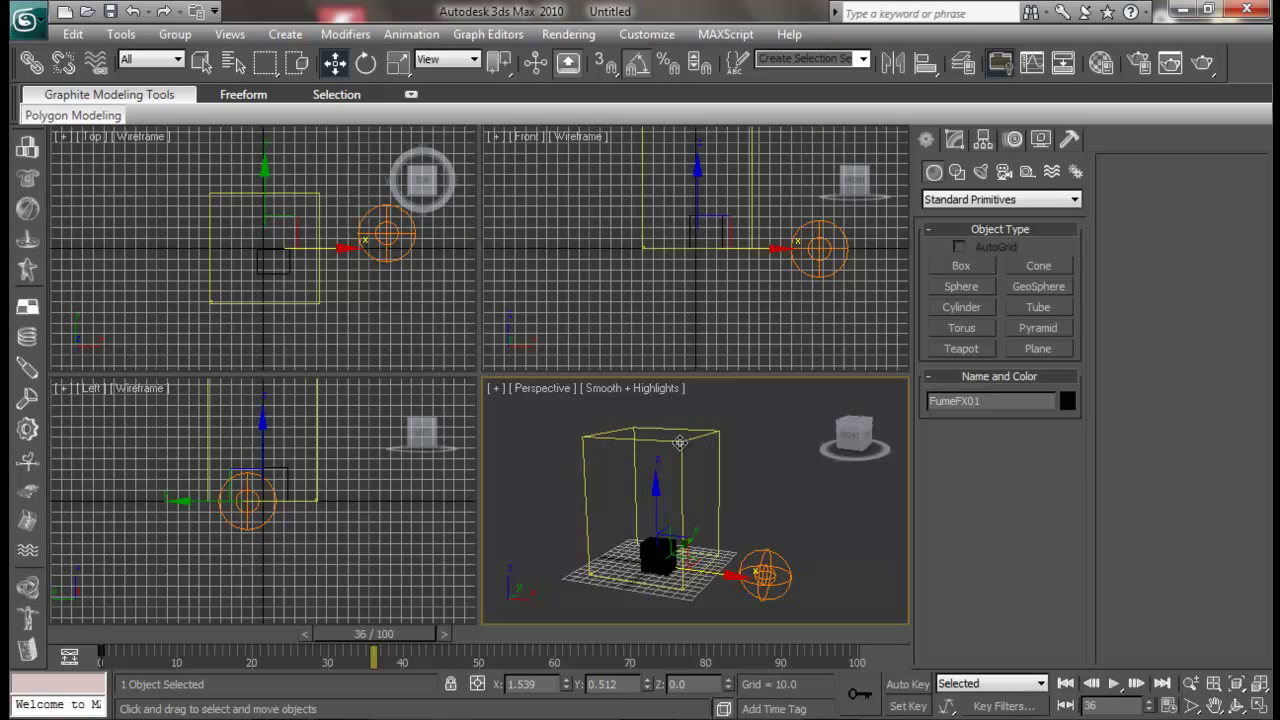
left_click(952, 141)
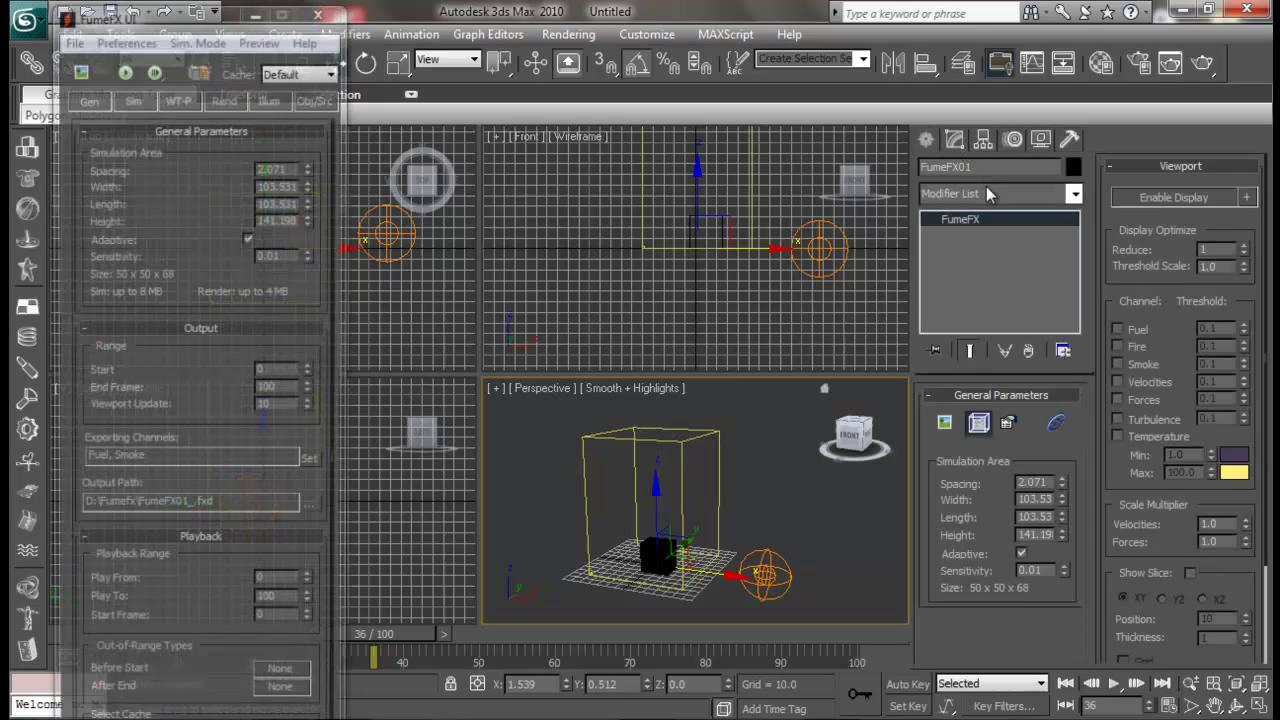
left_click_drag(212, 22, 244, 22)
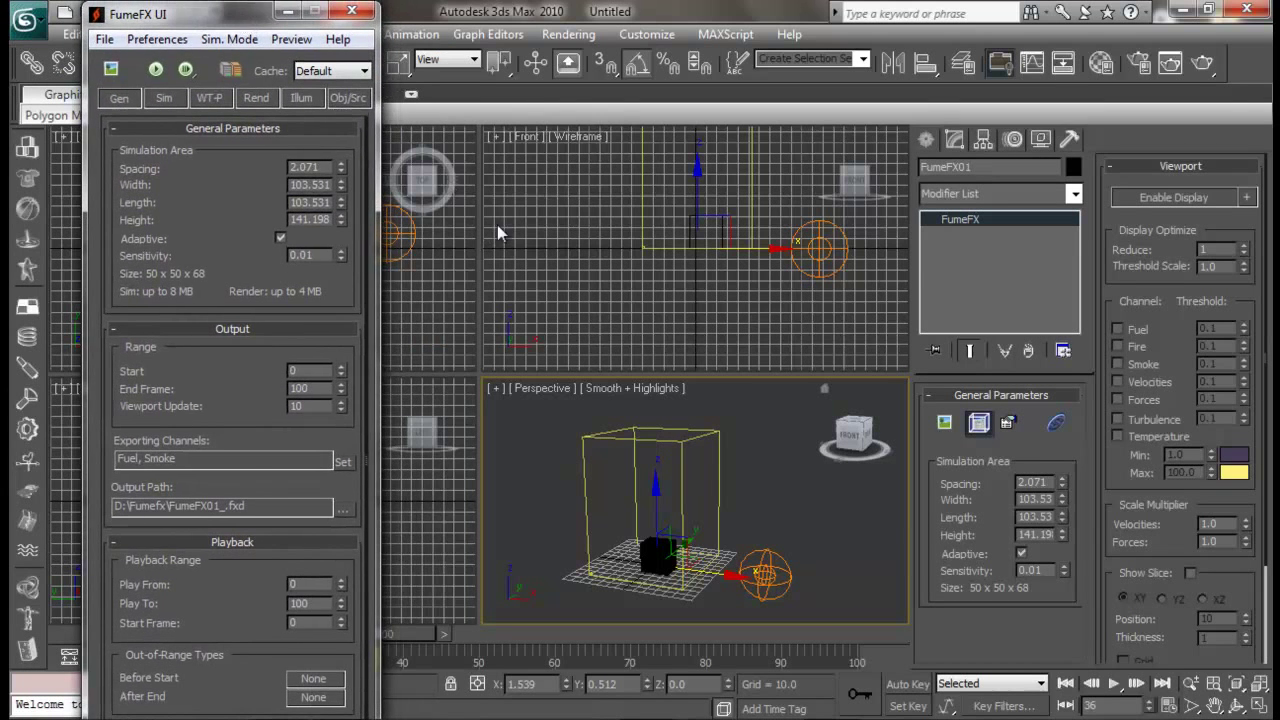
left_click(341, 97)
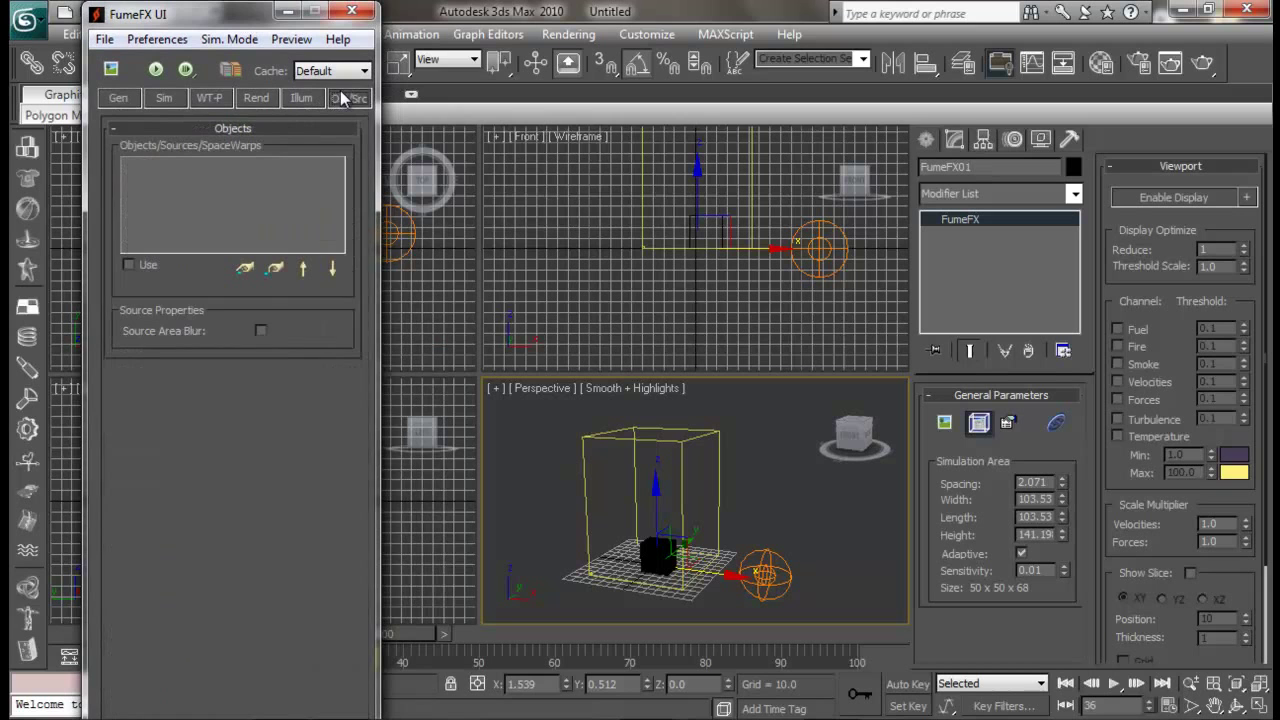
left_click(243, 268)
left_click(652, 556)
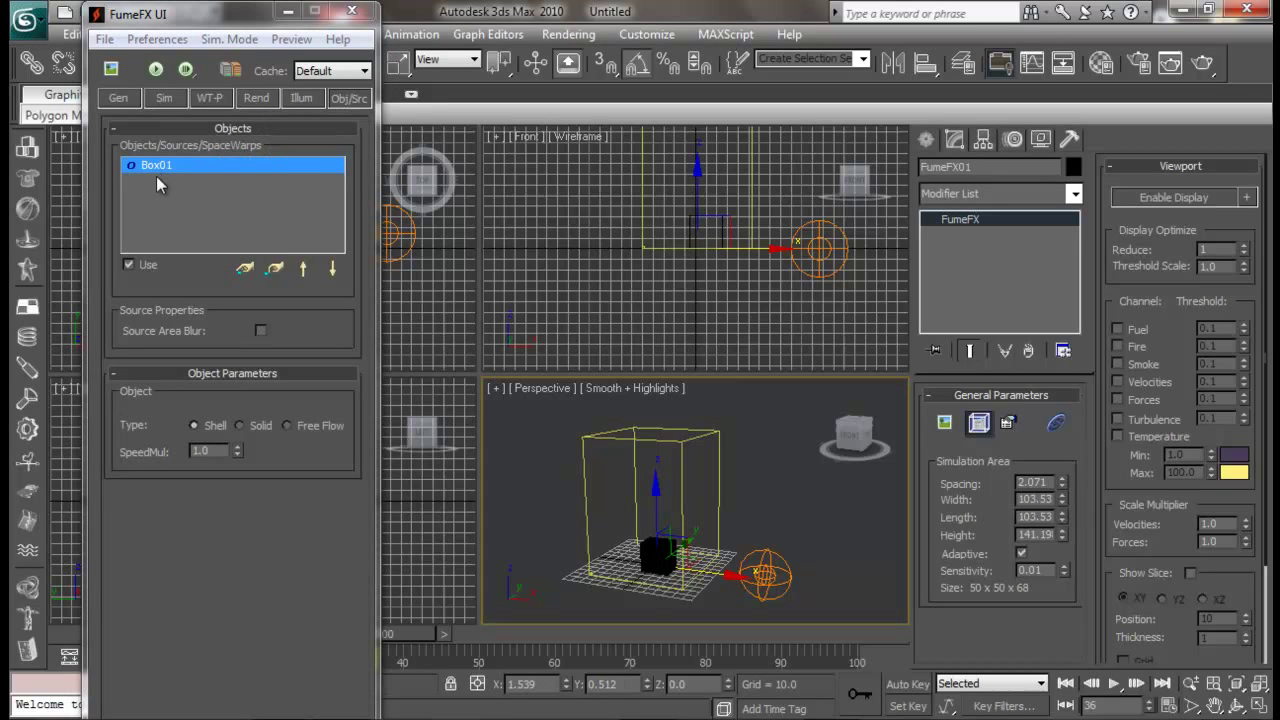
Run the simulation with only the box assigned, and remove the box from the container's object list.
left_click(155, 69)
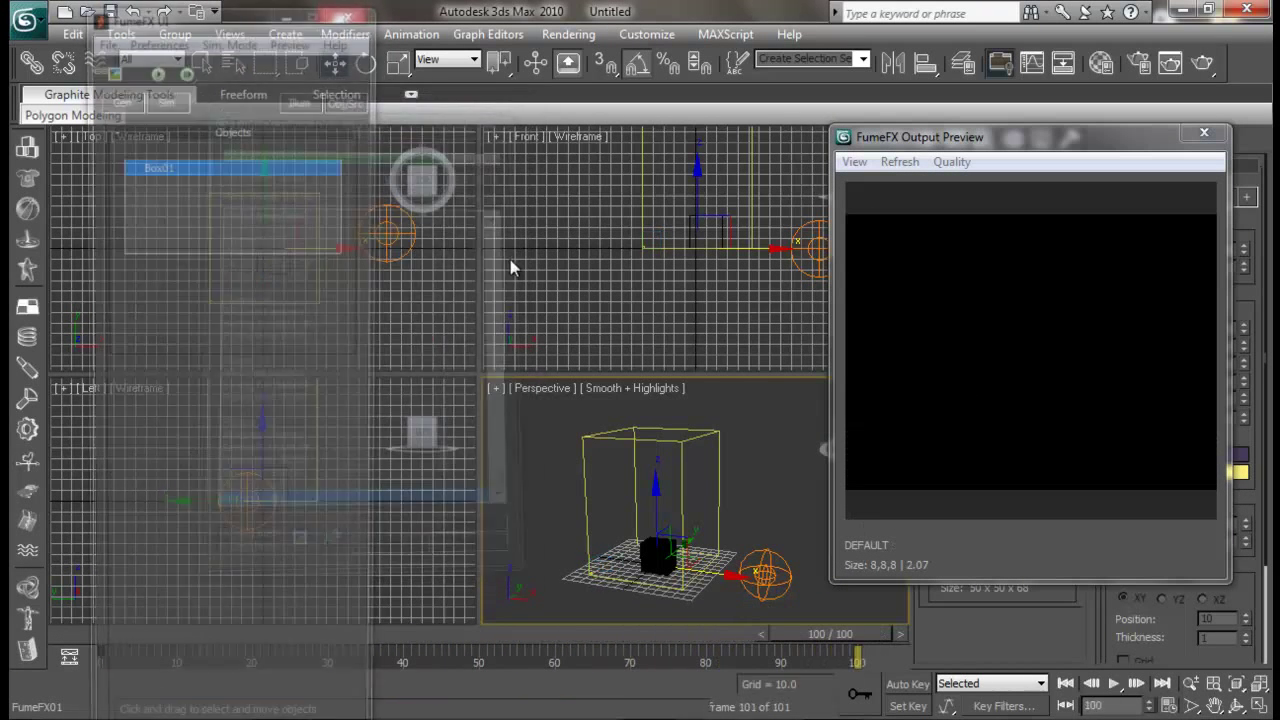
left_click(1204, 132)
mouse_move(768, 483)
middle_mouse_down("alt")
mouse_move(748, 477)
mouse_move(755, 494)
middle_mouse_up("alt")
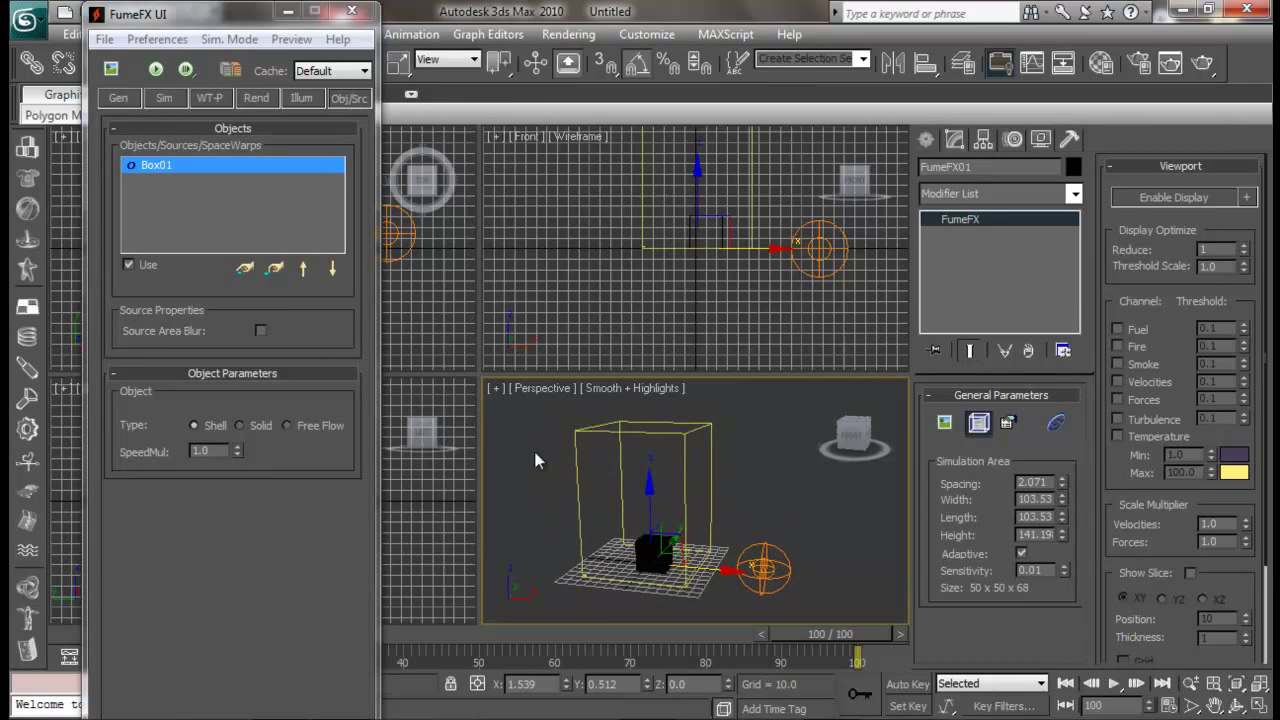
left_click(276, 268)
left_click(352, 11)
Move the box along the X axis to about X -2.98, inside the container.
left_click(650, 552)
middle_click_drag(650, 552, 634, 563, "alt")
left_click(742, 598)
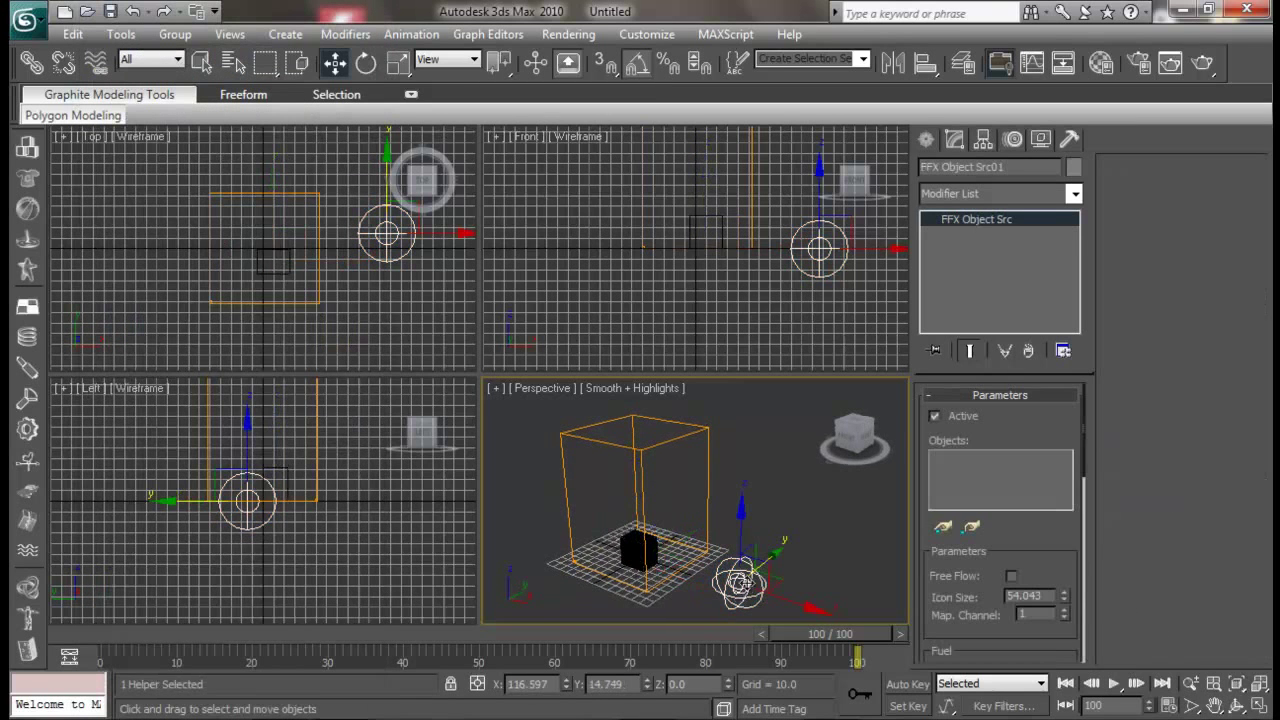
left_click(642, 549)
middle_click_drag(642, 549, 736, 527, "alt")
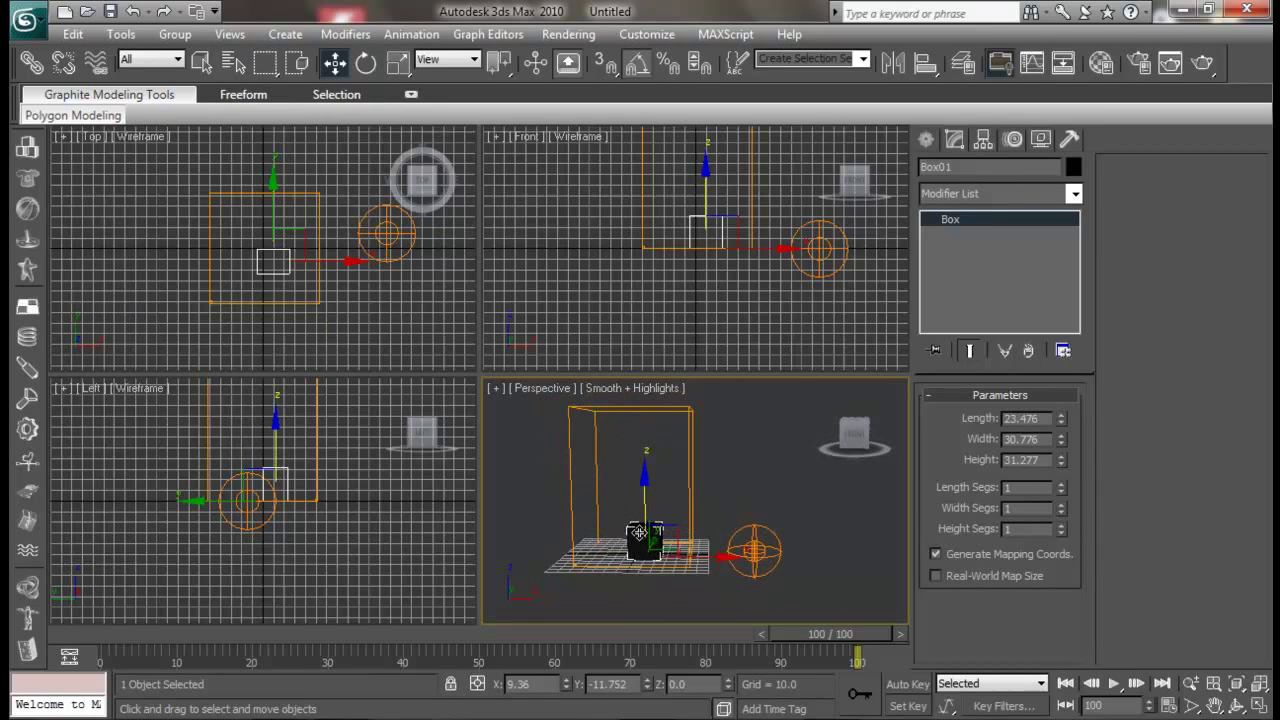
left_click_drag(715, 556, 702, 557)
middle_click_drag(702, 557, 698, 540, "alt")
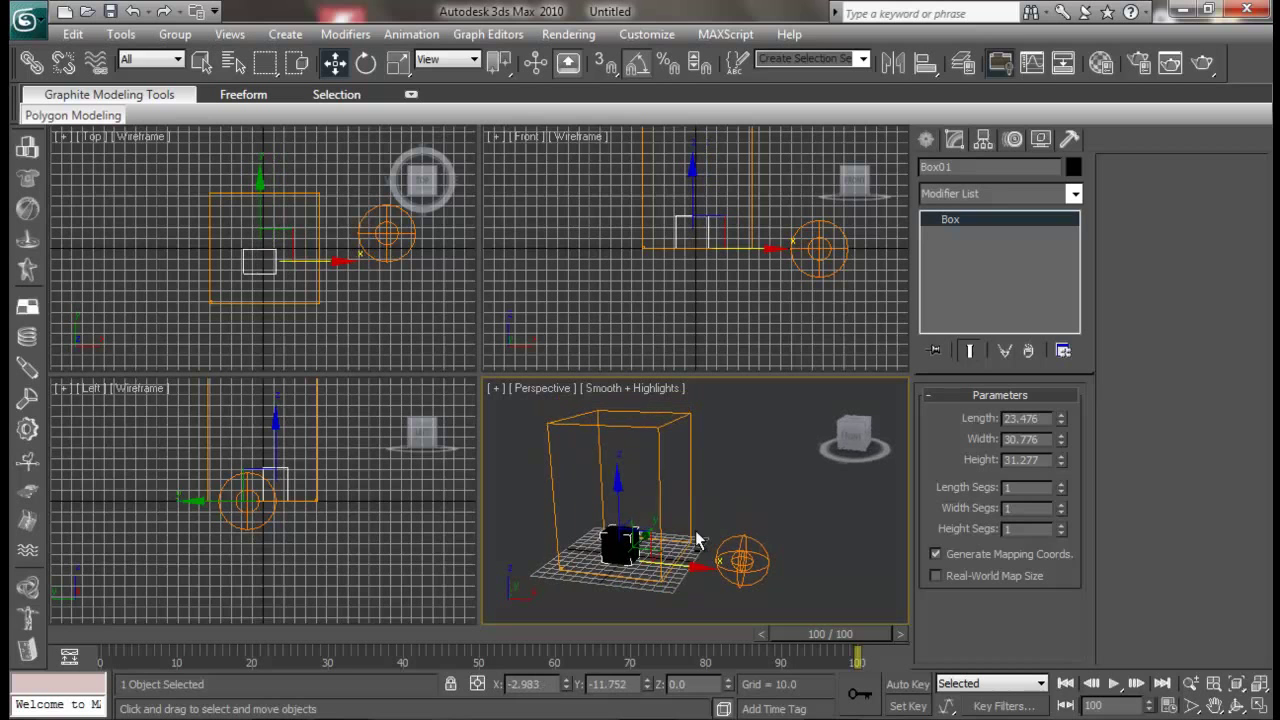
Assign the box as the emitting object of FFX Object Src01 in the source's parameters.
left_click(731, 590)
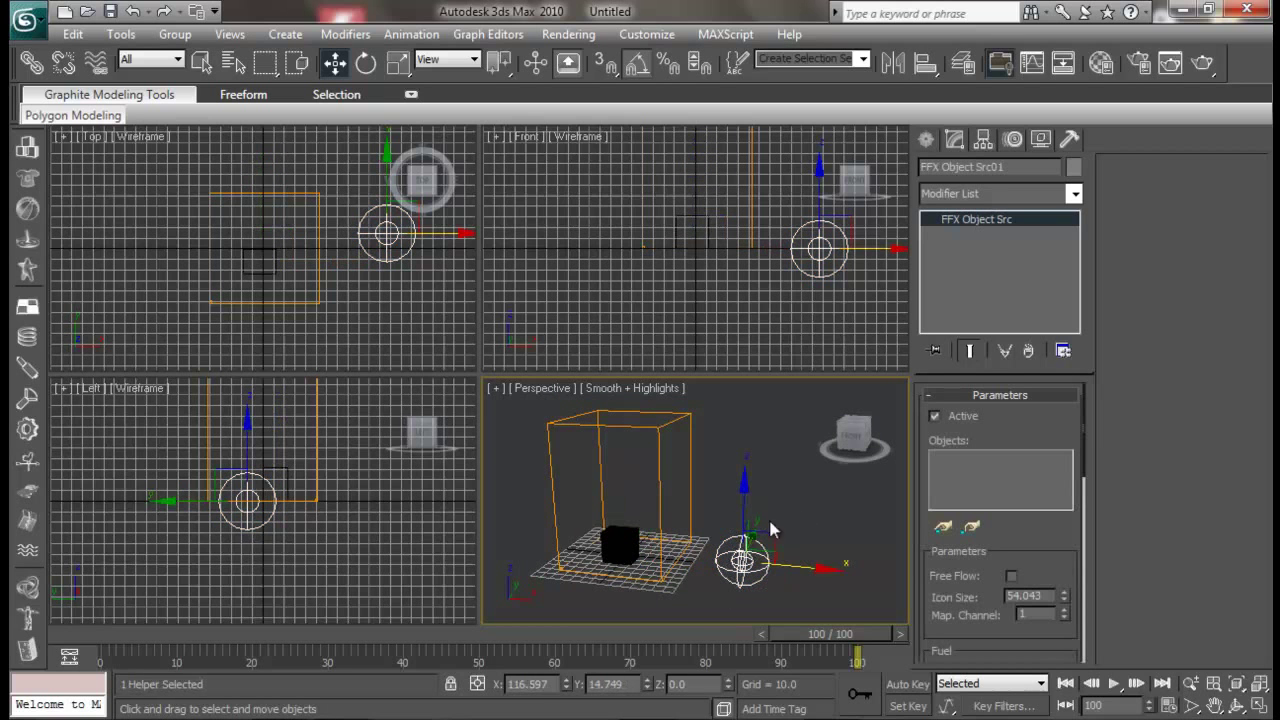
left_click(925, 141)
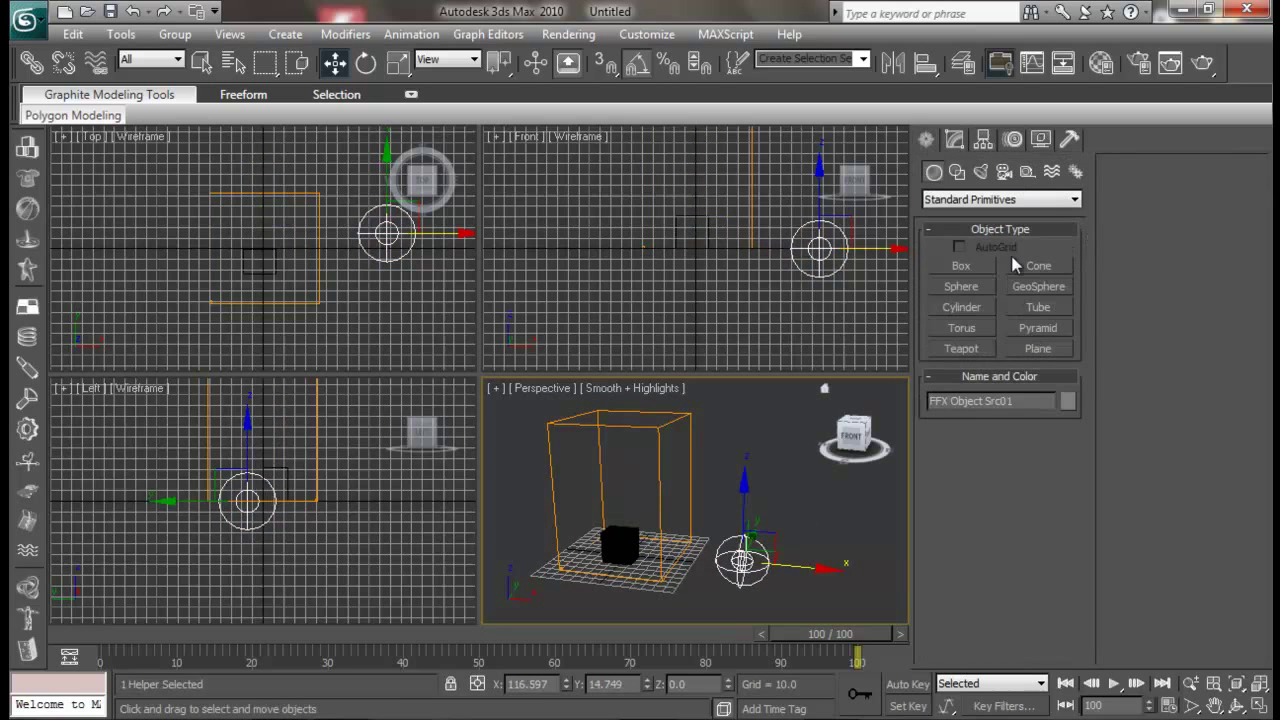
left_click(1027, 172)
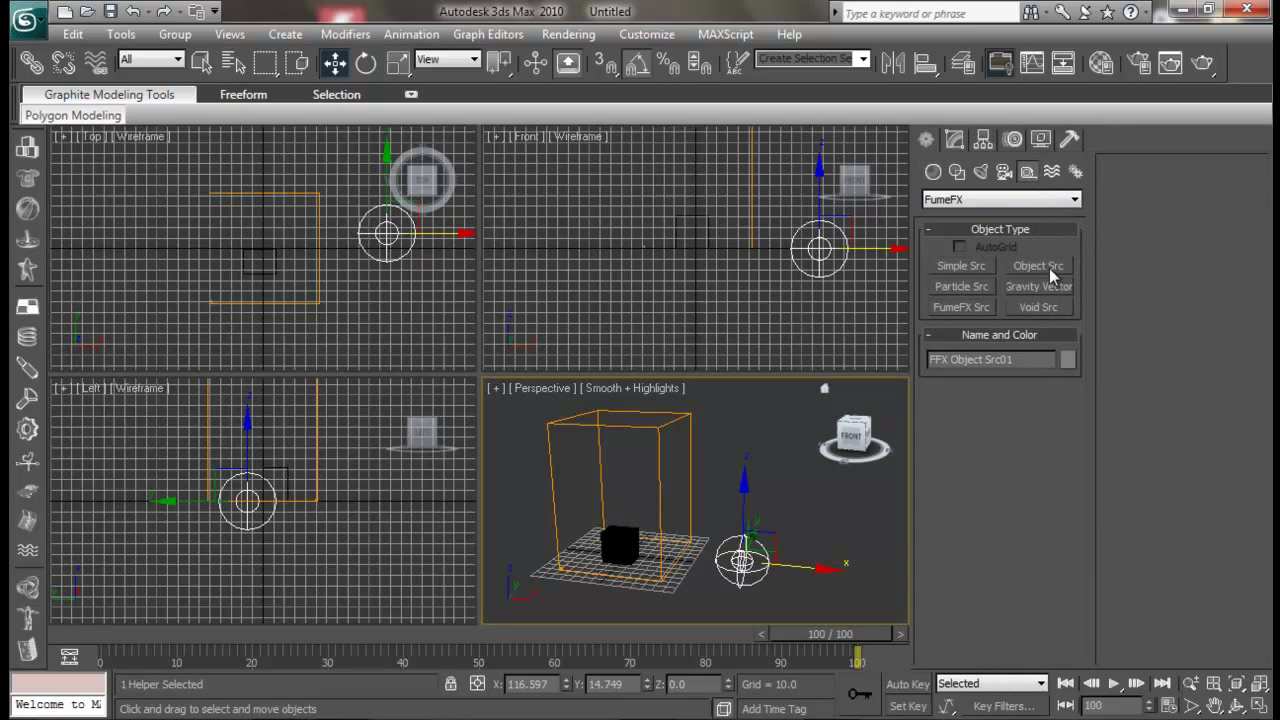
mouse_move(688, 532)
middle_mouse_down()
mouse_move(708, 525)
mouse_move(696, 524)
middle_mouse_up()
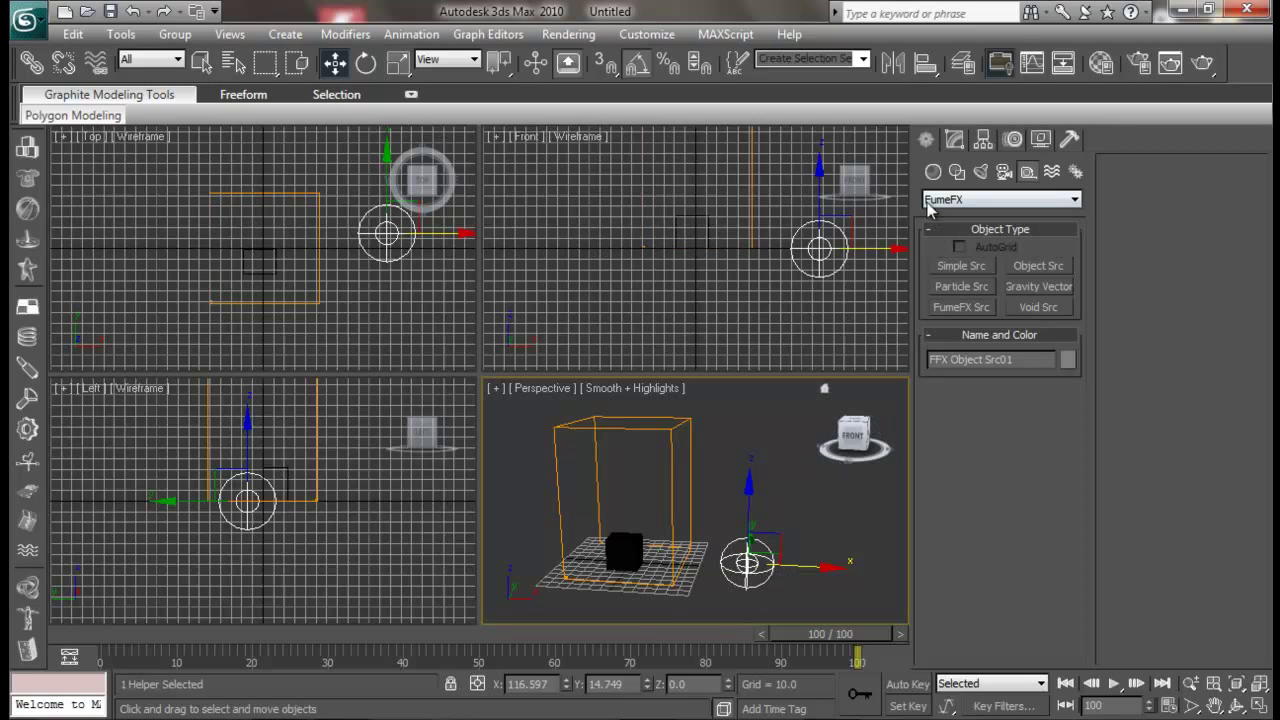
left_click(955, 140)
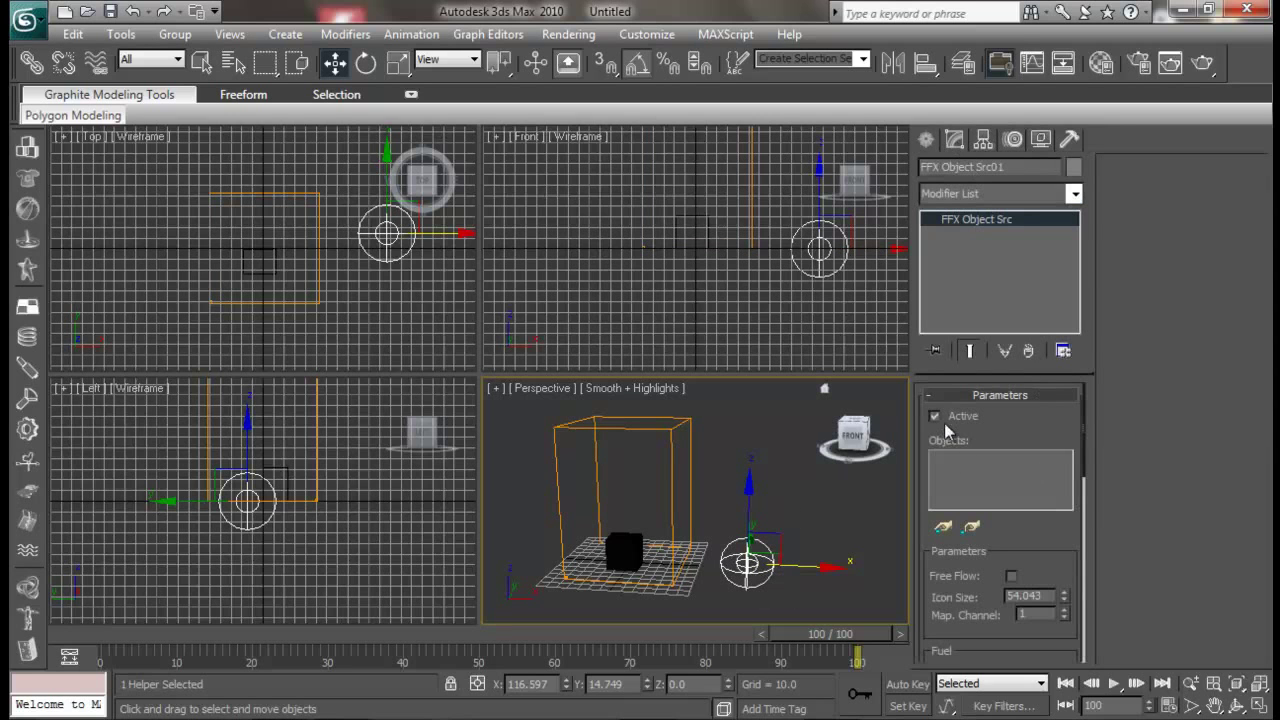
left_click(942, 528)
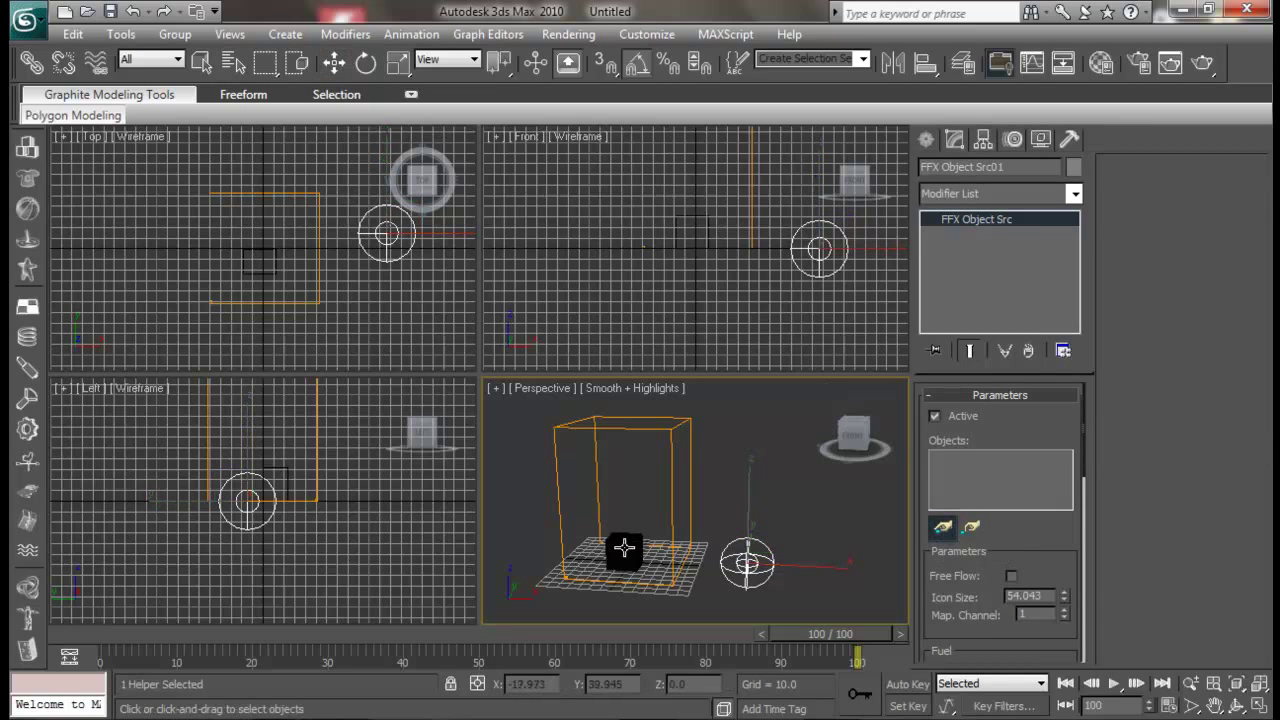
right_click(623, 546)
Add FFX Object Src01 to the FumeFX container's list of objects and sources.
left_click(811, 524)
mouse_move(811, 524)
middle_mouse_down()
mouse_move(714, 514)
mouse_move(785, 560)
mouse_move(811, 537)
middle_mouse_up()
left_click_drag(834, 548, 770, 592)
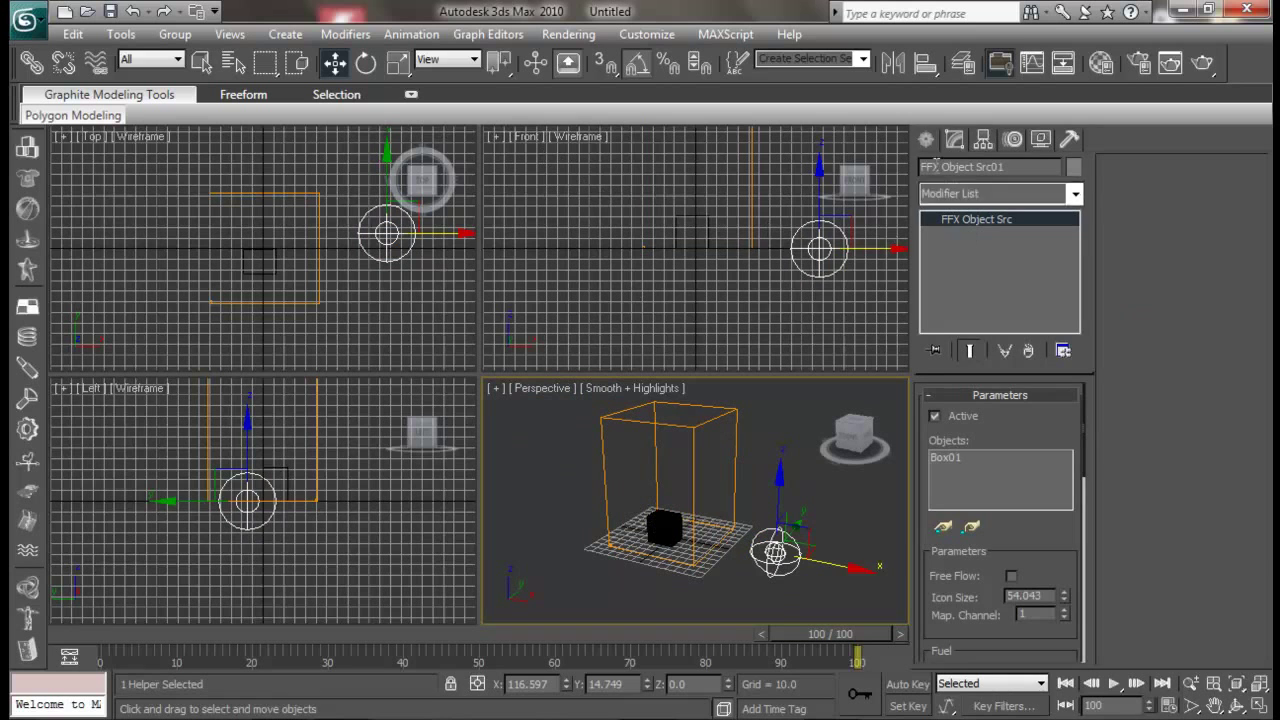
left_click(674, 393)
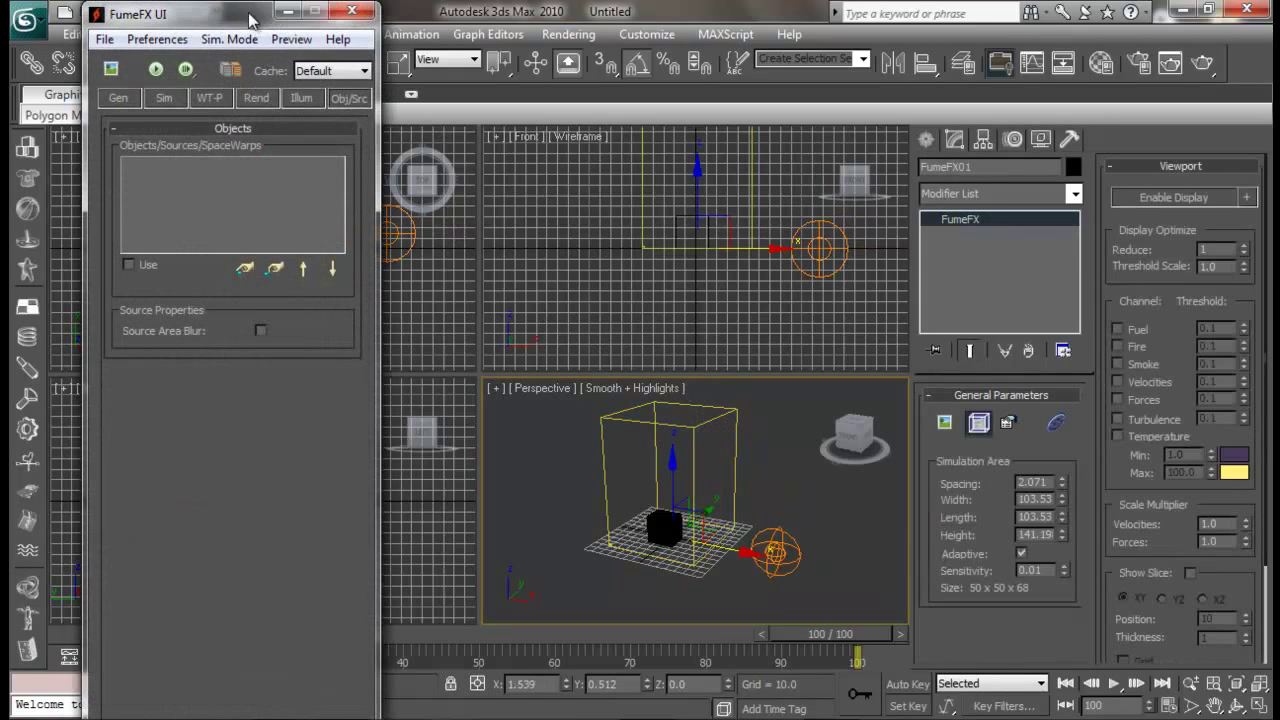
left_click_drag(250, 20, 236, 34)
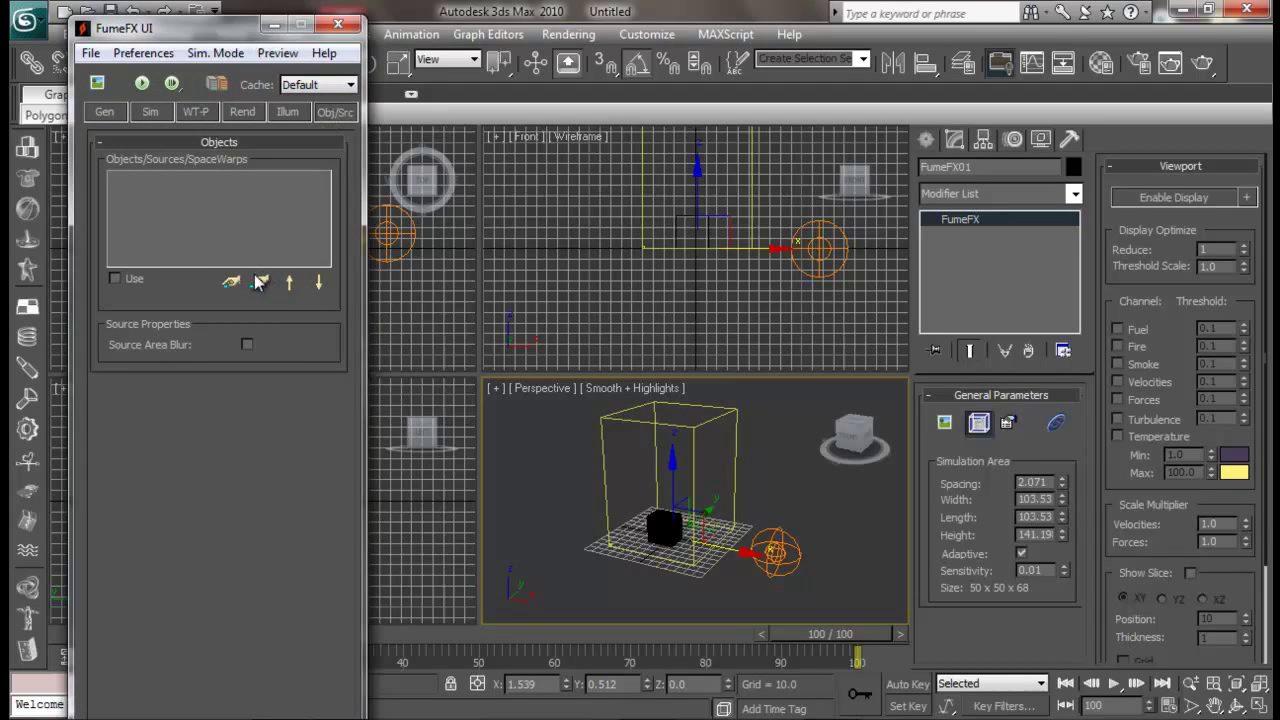
left_click(230, 282)
left_click(780, 537)
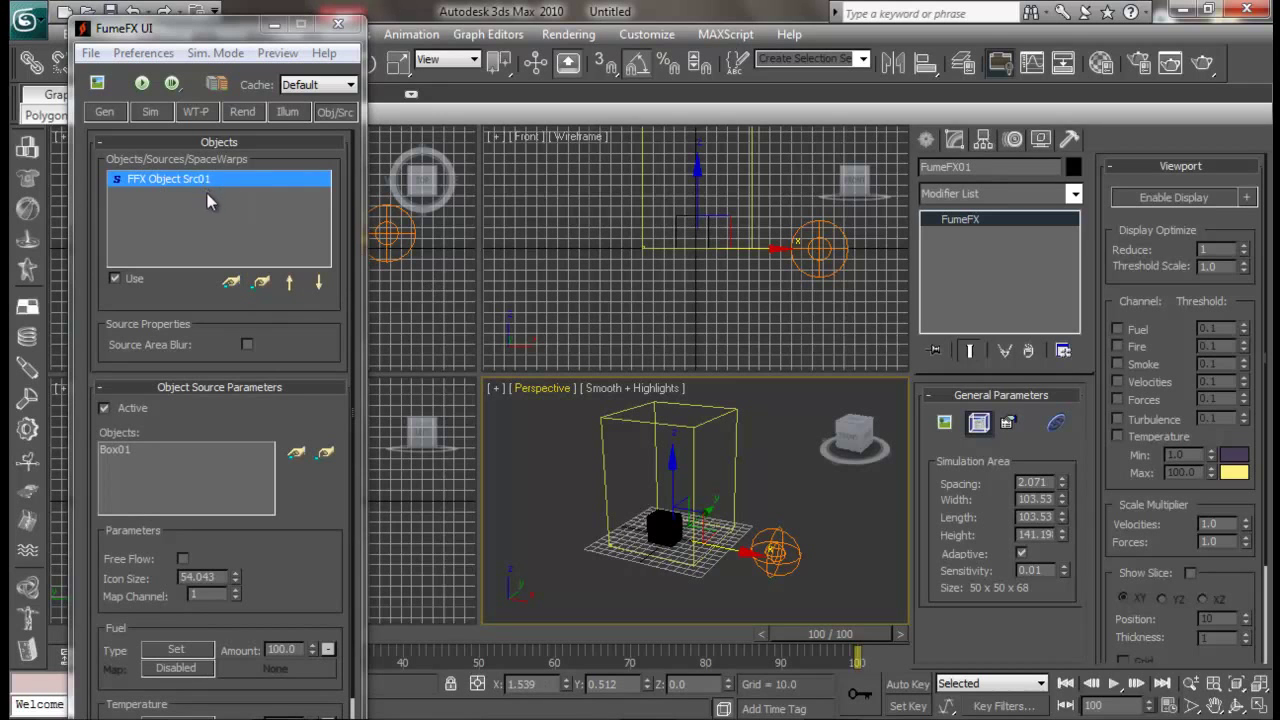
Run the simulation with the object source, stop it at about frame 39 and close the output preview.
left_click(141, 82)
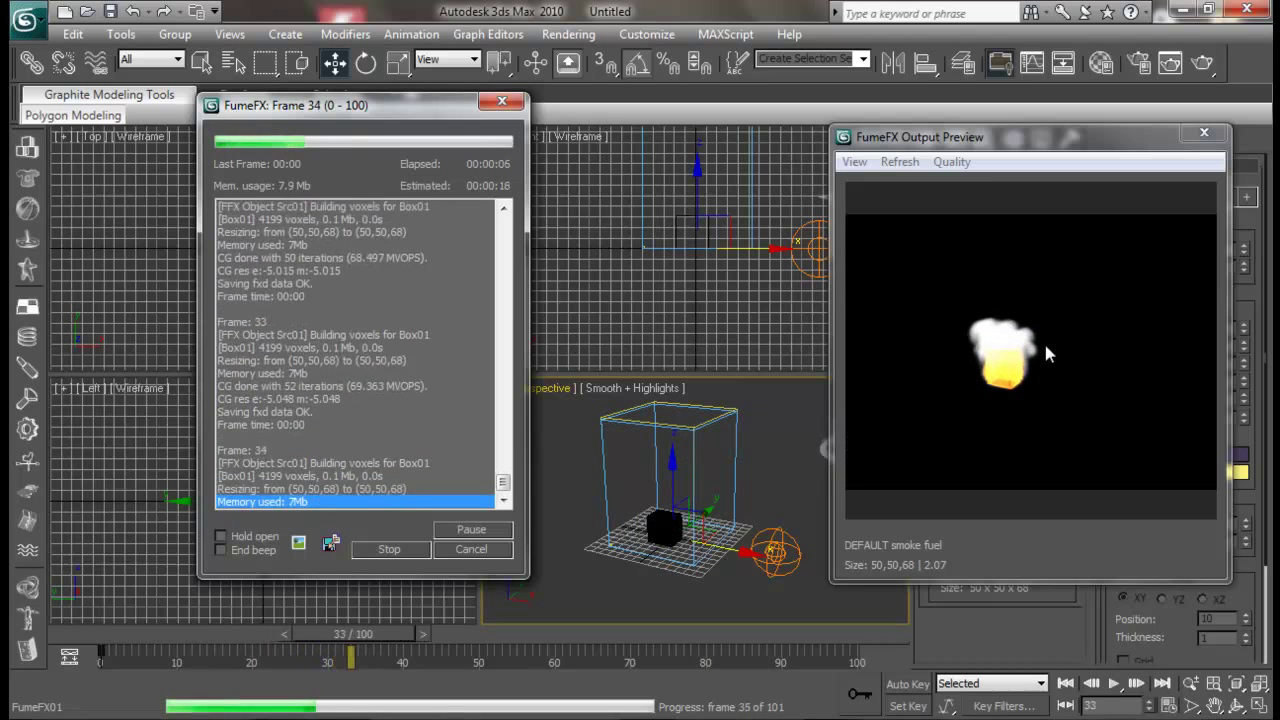
left_click(408, 550)
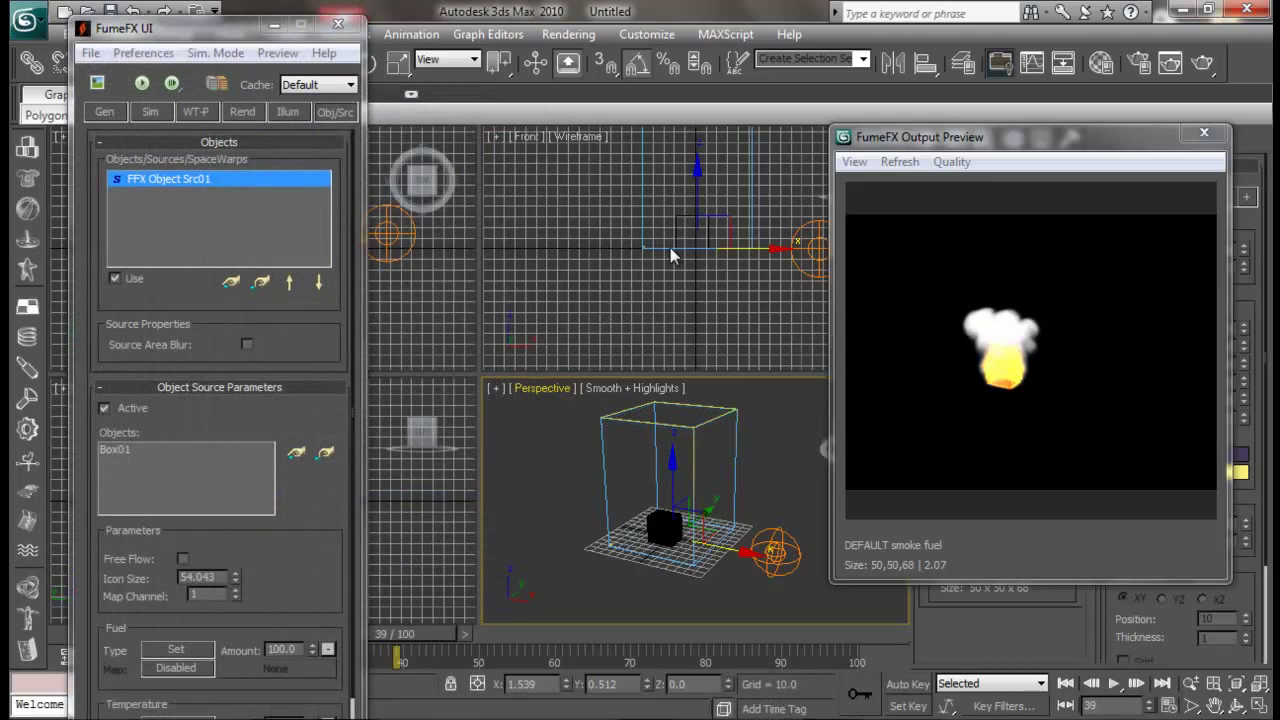
left_click_drag(1063, 149, 506, 212)
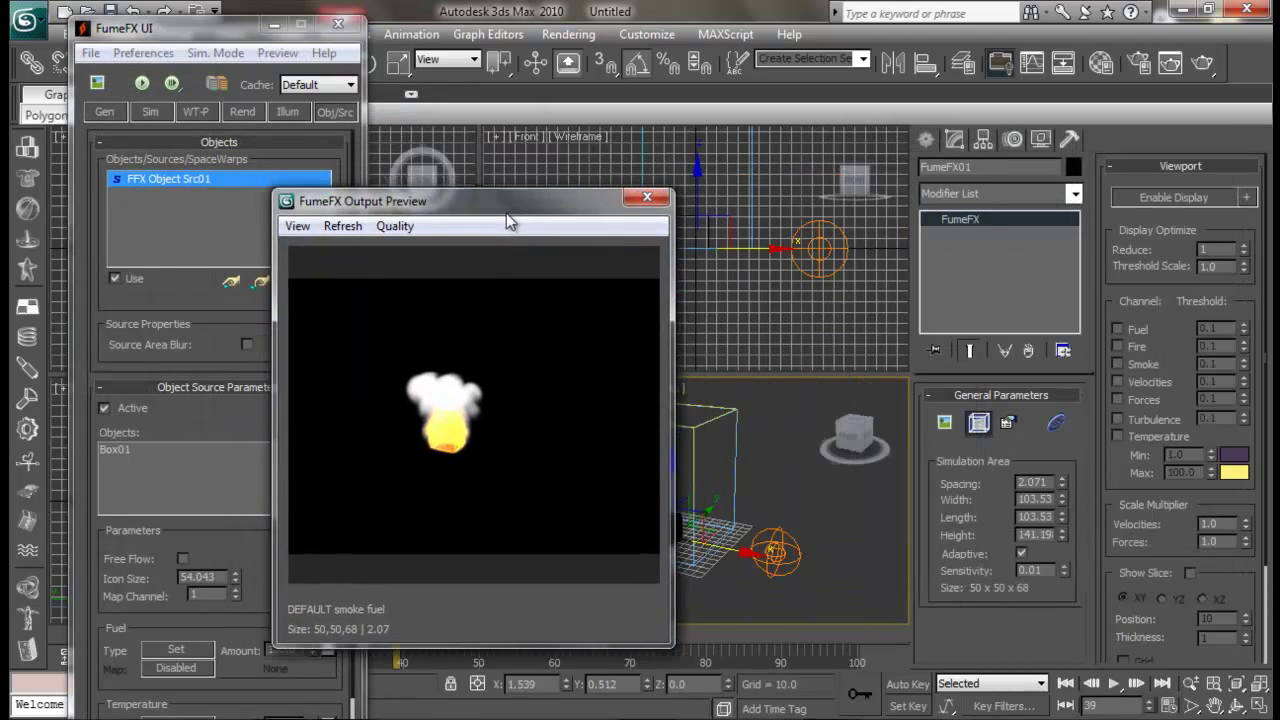
left_click(648, 200)
middle_click_drag(708, 463, 765, 515, "alt")
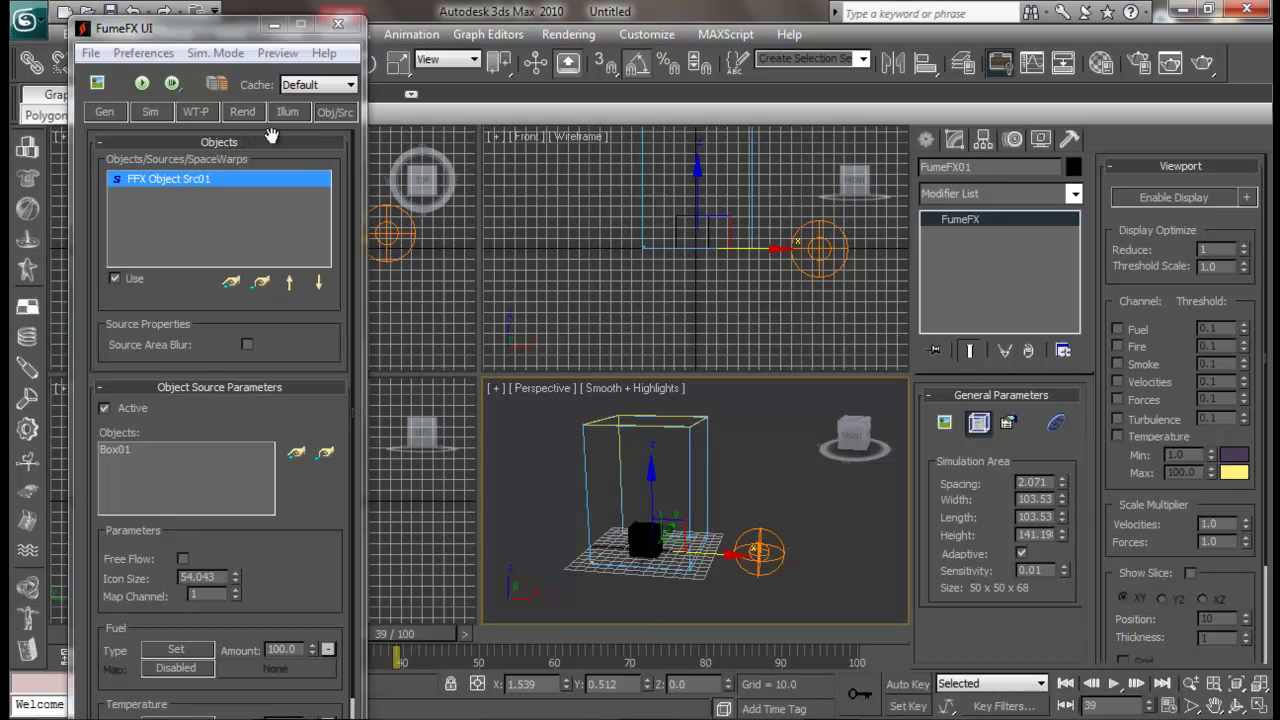
Clear the selection and reselect the FumeFX container.
mouse_move(235, 30)
left_mouse_down()
mouse_move(237, 60)
mouse_move(252, 48)
left_mouse_up()
left_click(810, 584)
middle_click_drag(789, 529, 763, 532)
left_click(659, 426)
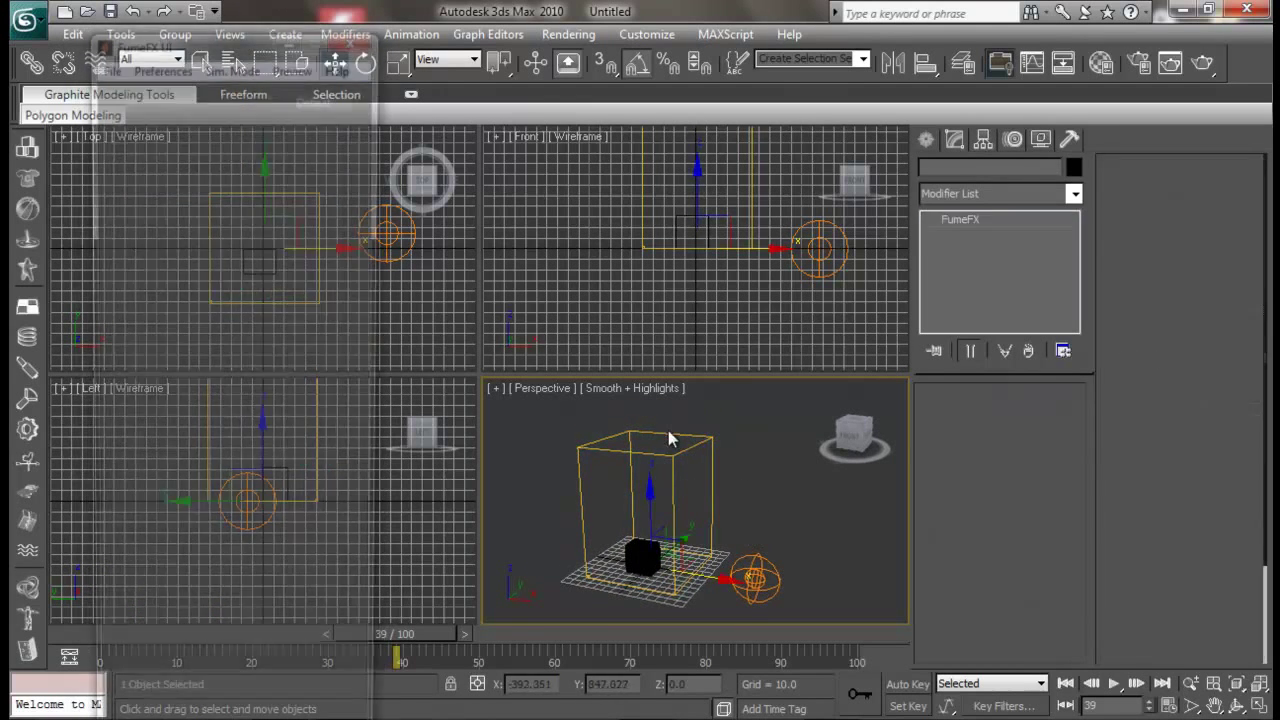
Draw a flat box about 81 long, 76 wide and 3.7 high inside the FumeFX container's footprint in the Top view.
middle_click_drag(735, 468, 752, 463, "alt")
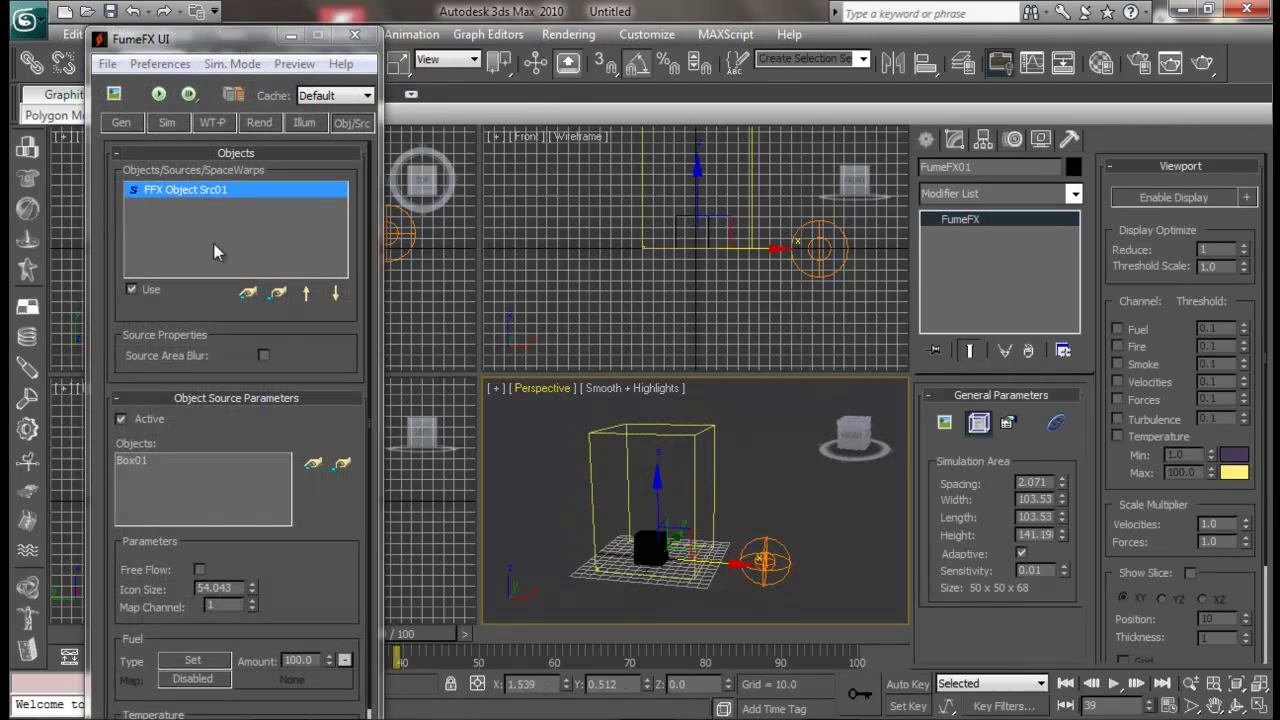
left_click(928, 140)
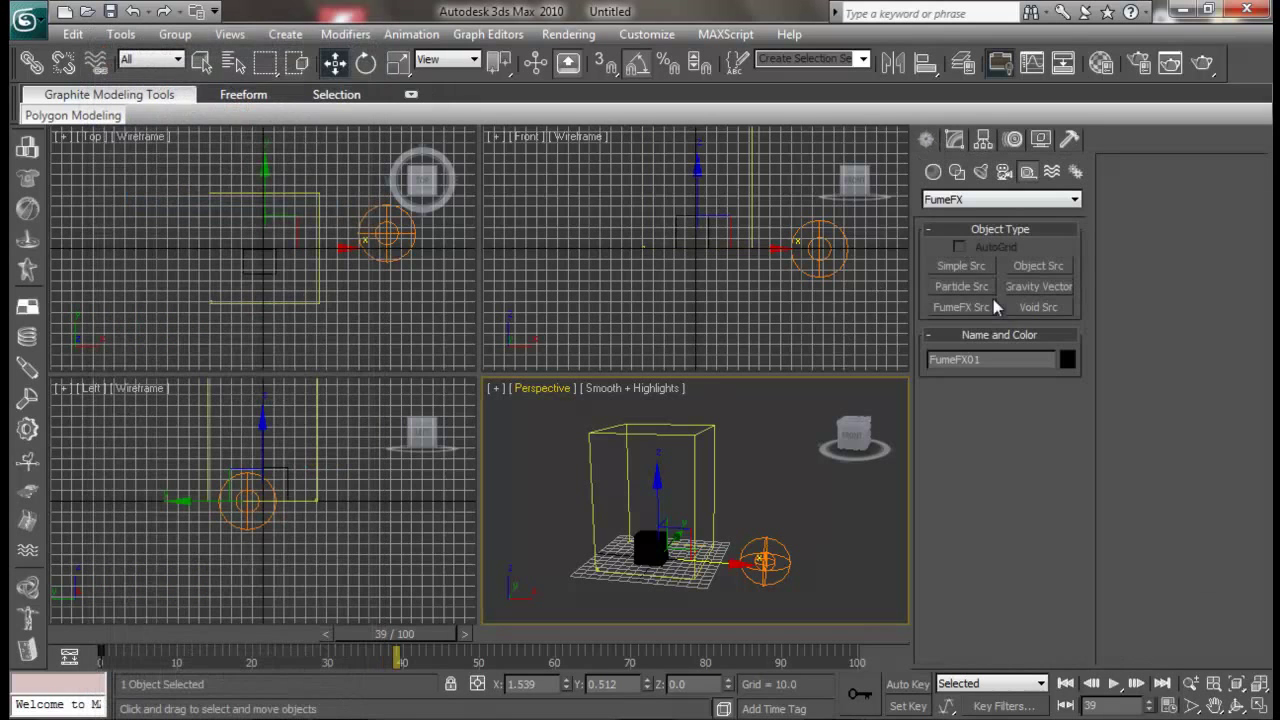
left_click(934, 173)
left_click(961, 266)
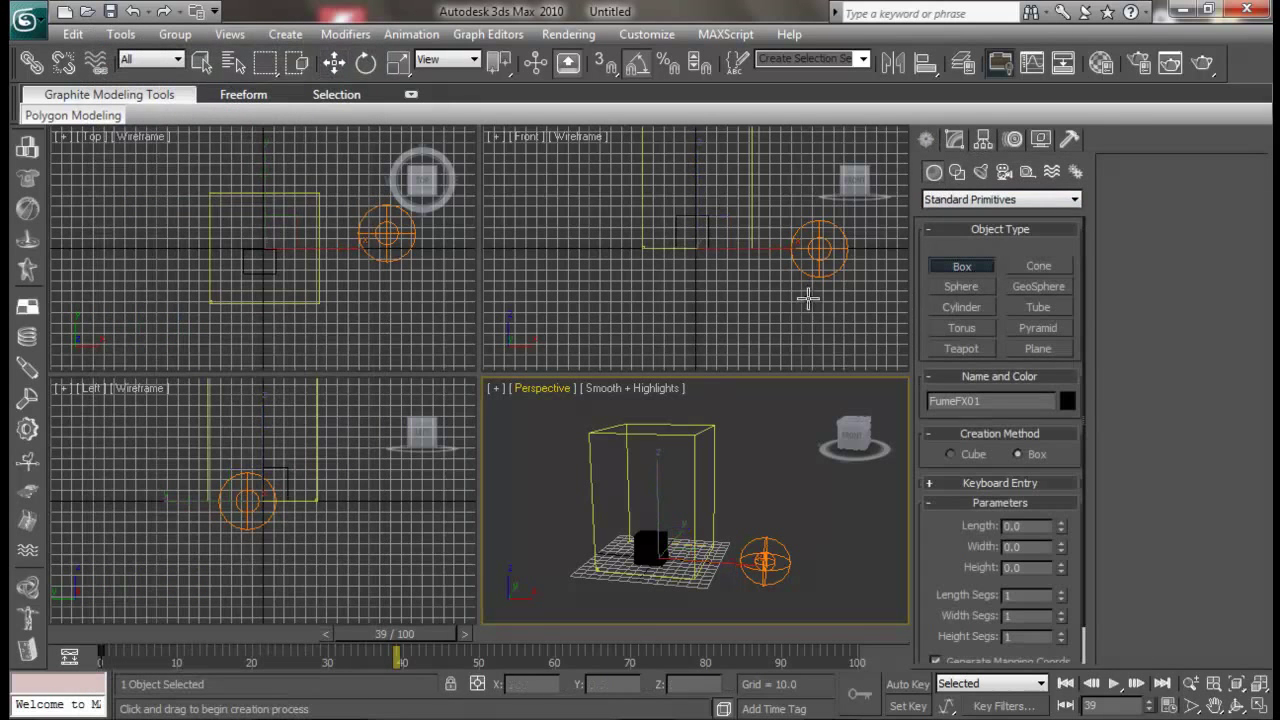
left_click_drag(222, 206, 297, 291)
left_click(302, 289)
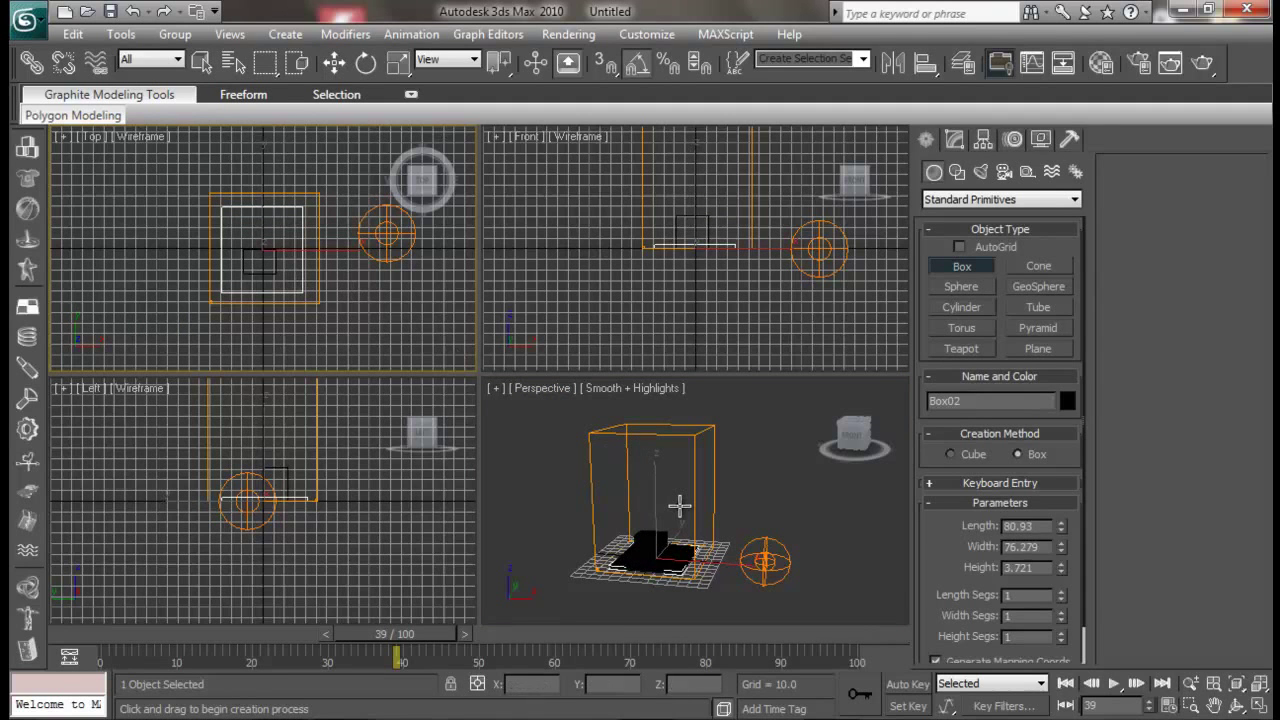
Move the flat box up along Z to about 91, above the small box and inside the container.
key("w")
left_click(655, 482)
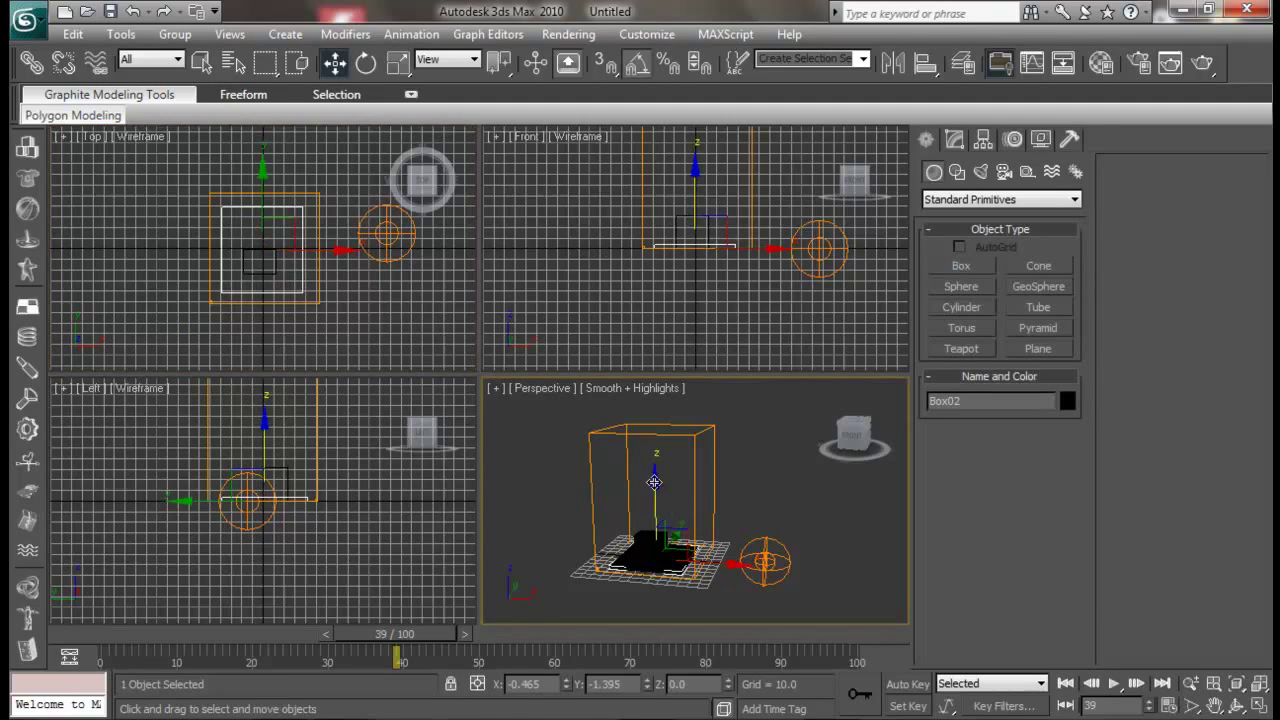
left_click_drag(655, 482, 657, 449)
left_click_drag(665, 412, 665, 396)
left_click(774, 508)
middle_click_drag(774, 508, 660, 487, "alt")
Add the flat box, Box02, as a second emitting object of FFX Object Src01 and clear the selection.
left_click(740, 527)
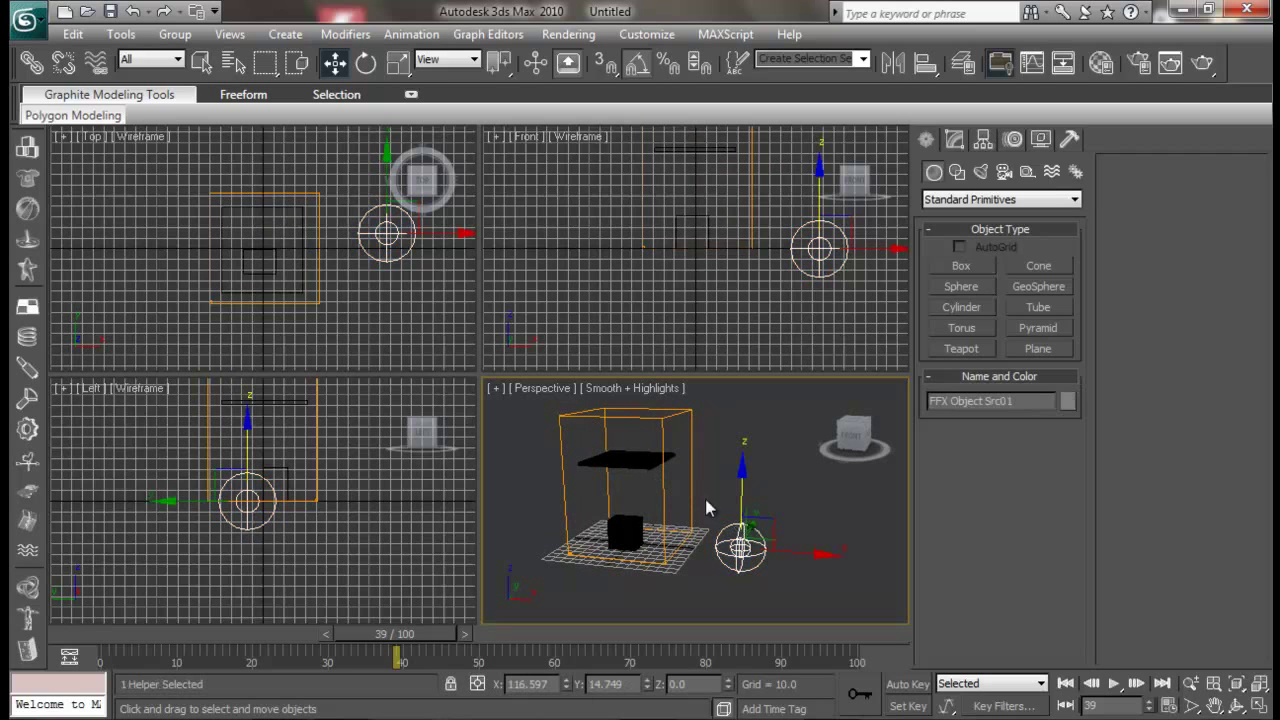
left_click(954, 140)
left_click(943, 528)
left_click(627, 460)
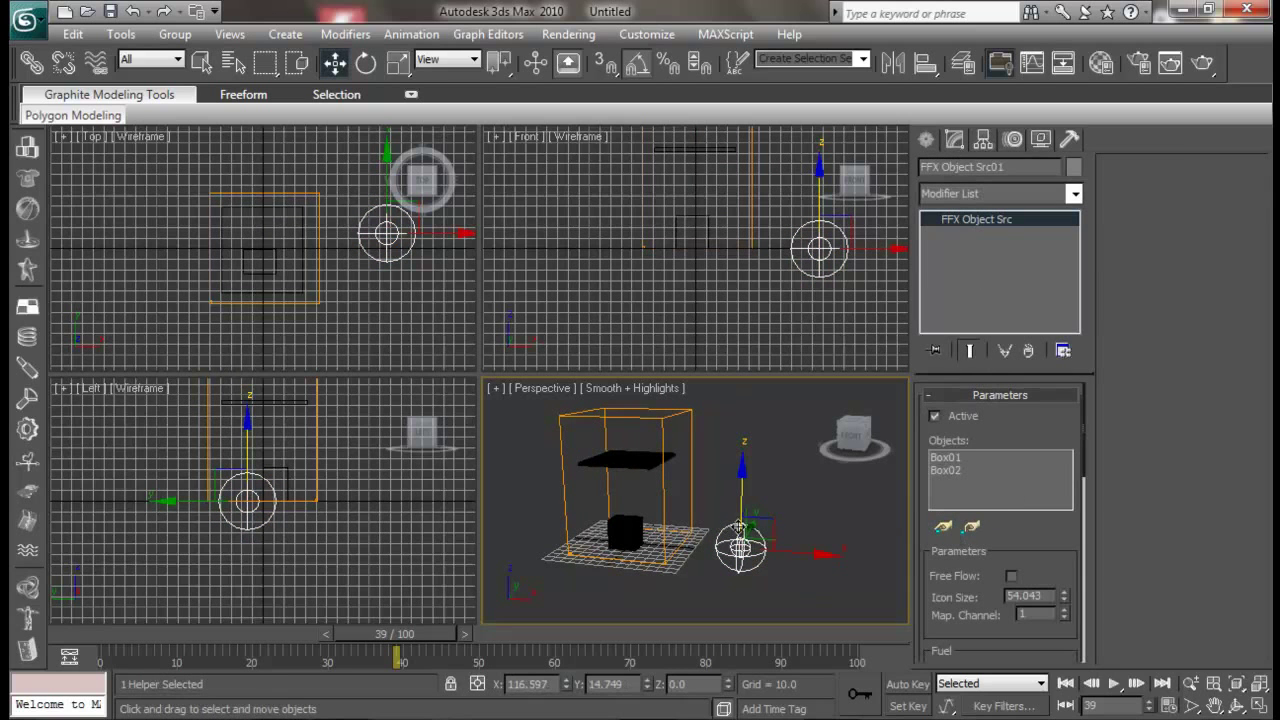
left_click(789, 596)
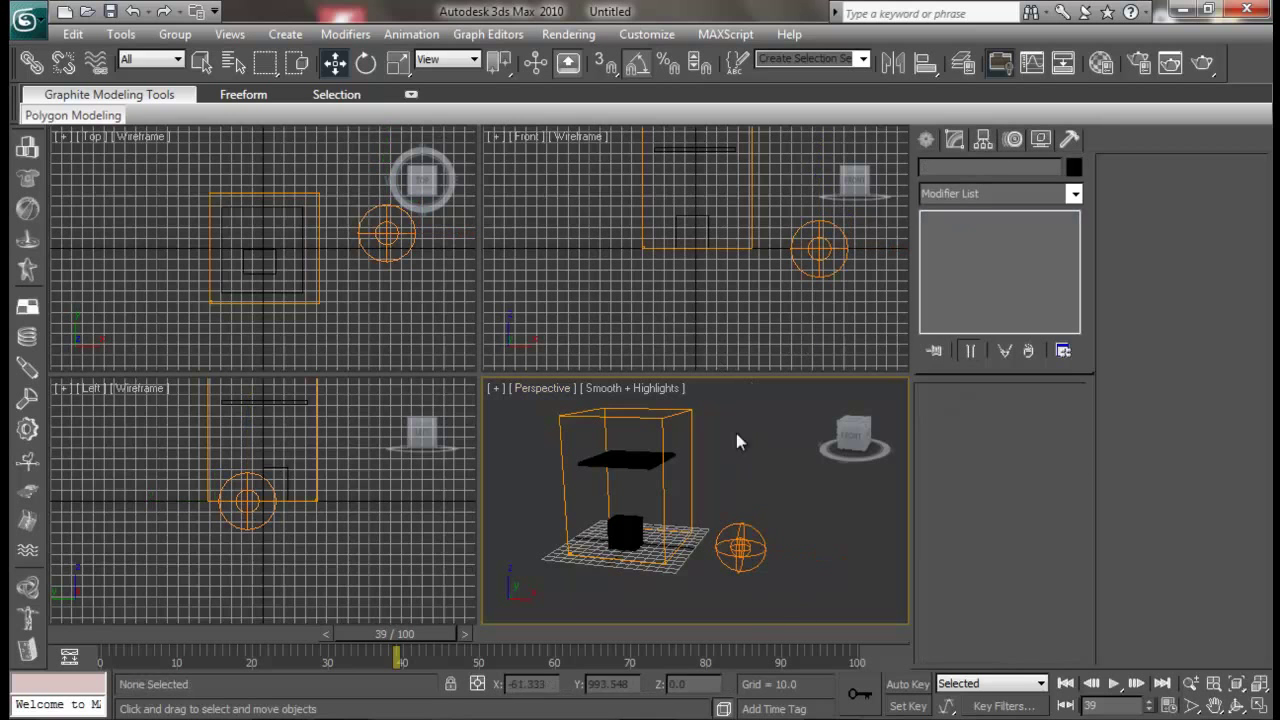
Run the container's simulation with both boxes emitting, stop it at about frame 17 and close the output preview.
left_click(655, 409)
left_click_drag(262, 44, 256, 38)
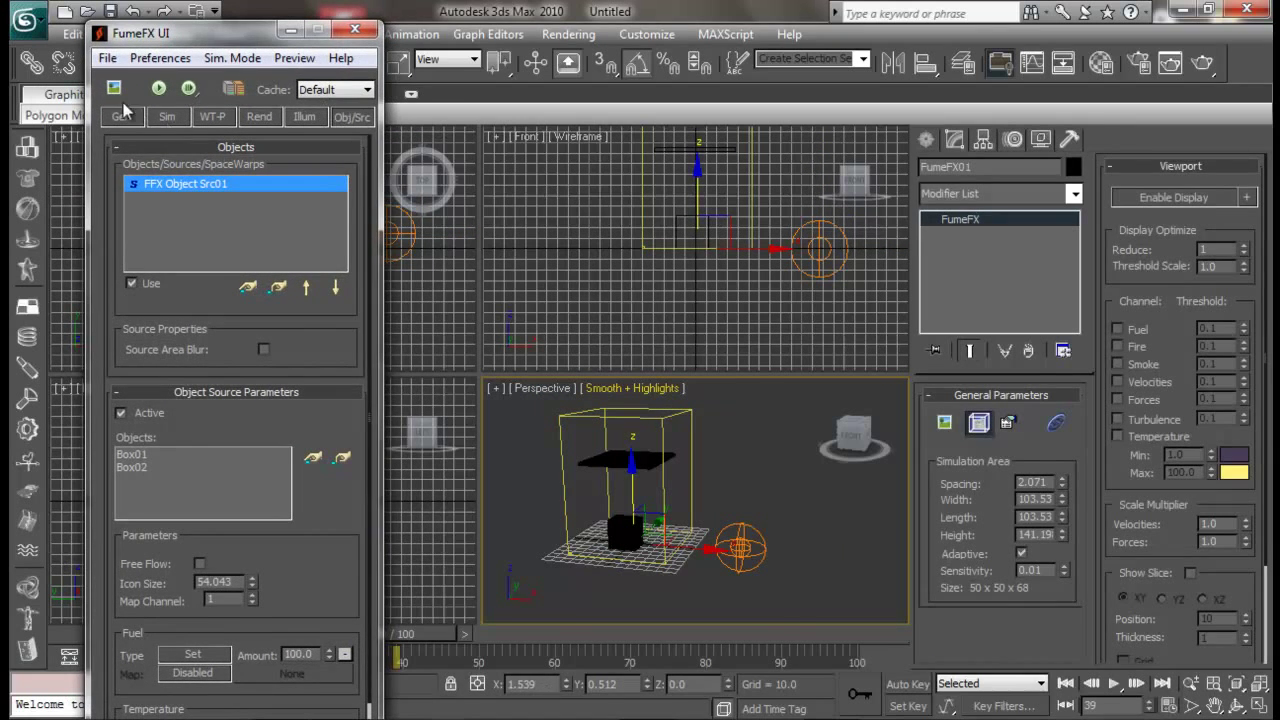
left_click(158, 88)
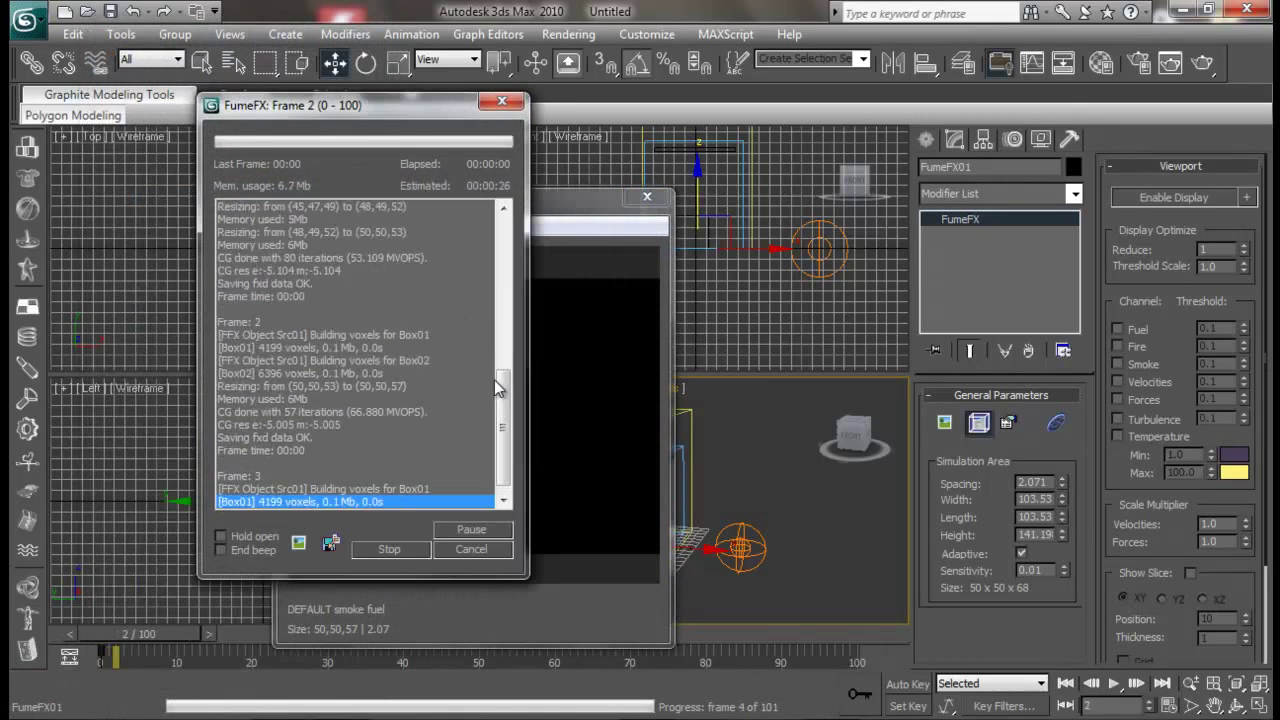
left_click_drag(409, 112, 249, 121)
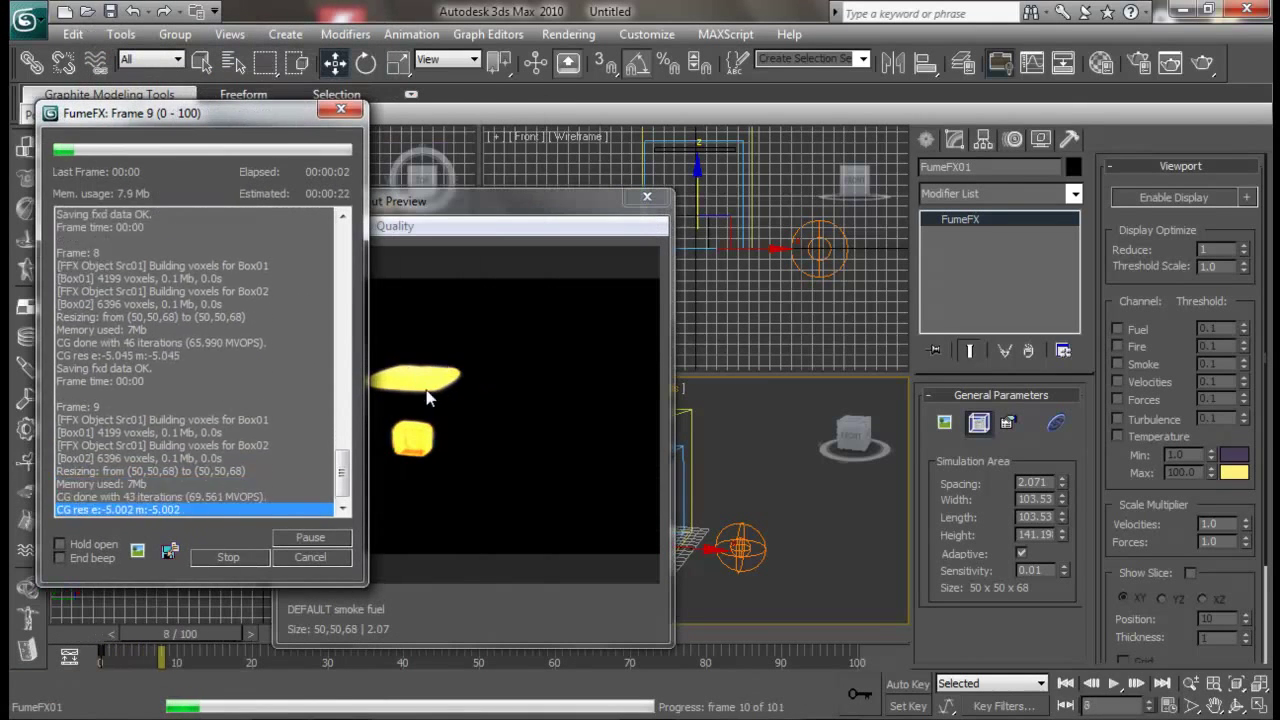
left_click(245, 556)
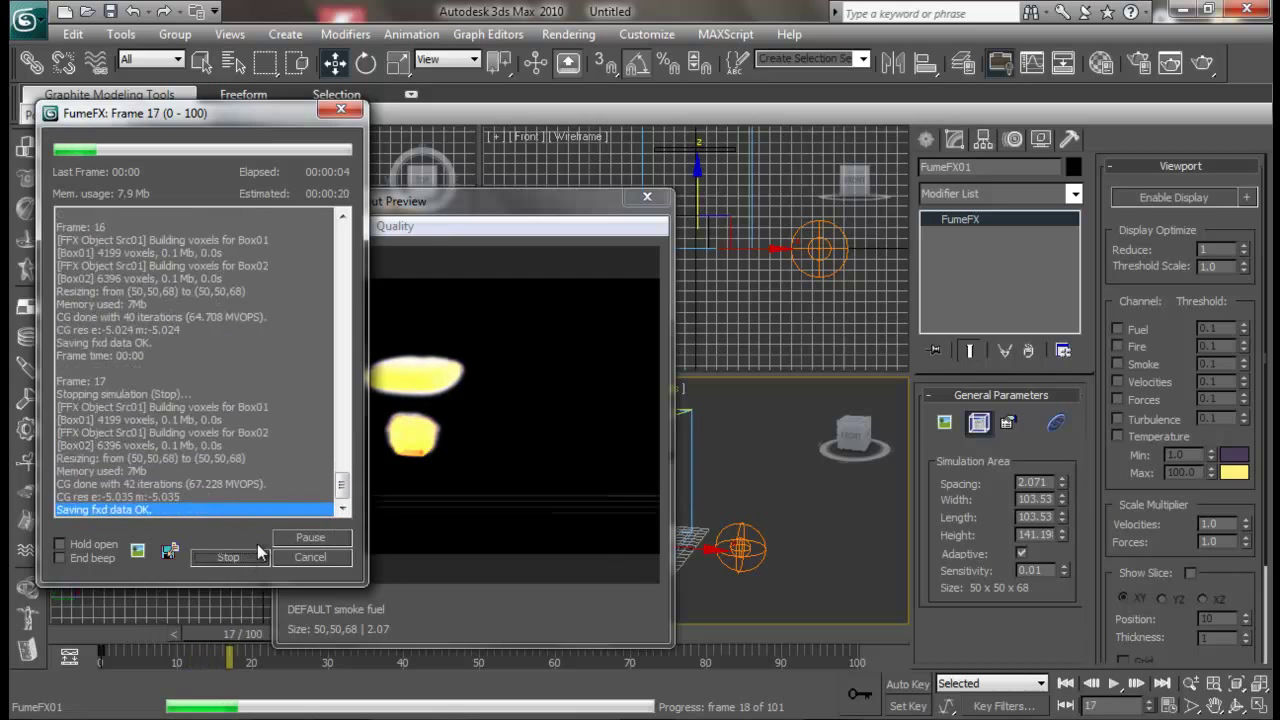
left_click(647, 197)
Remove Box02 from the emitting objects of FFX Object Src01 and clear the selection.
middle_click_drag(812, 511, 811, 516)
left_click(760, 547)
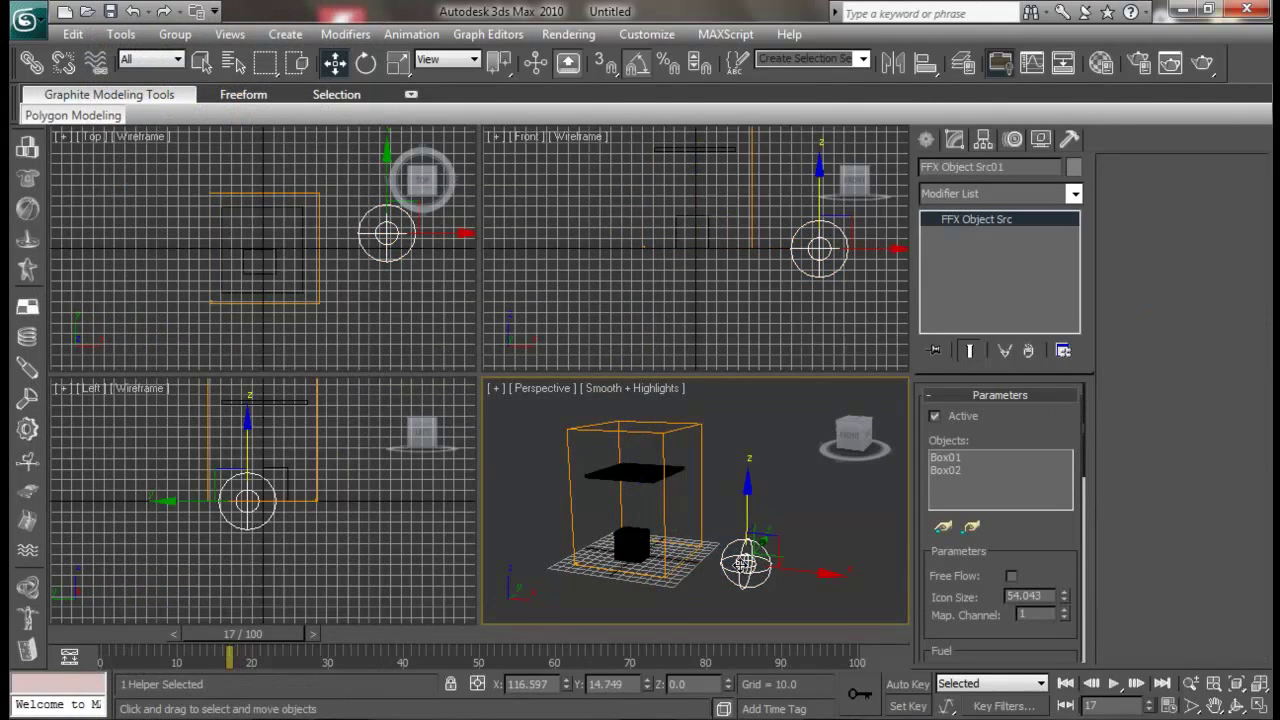
left_click(950, 470)
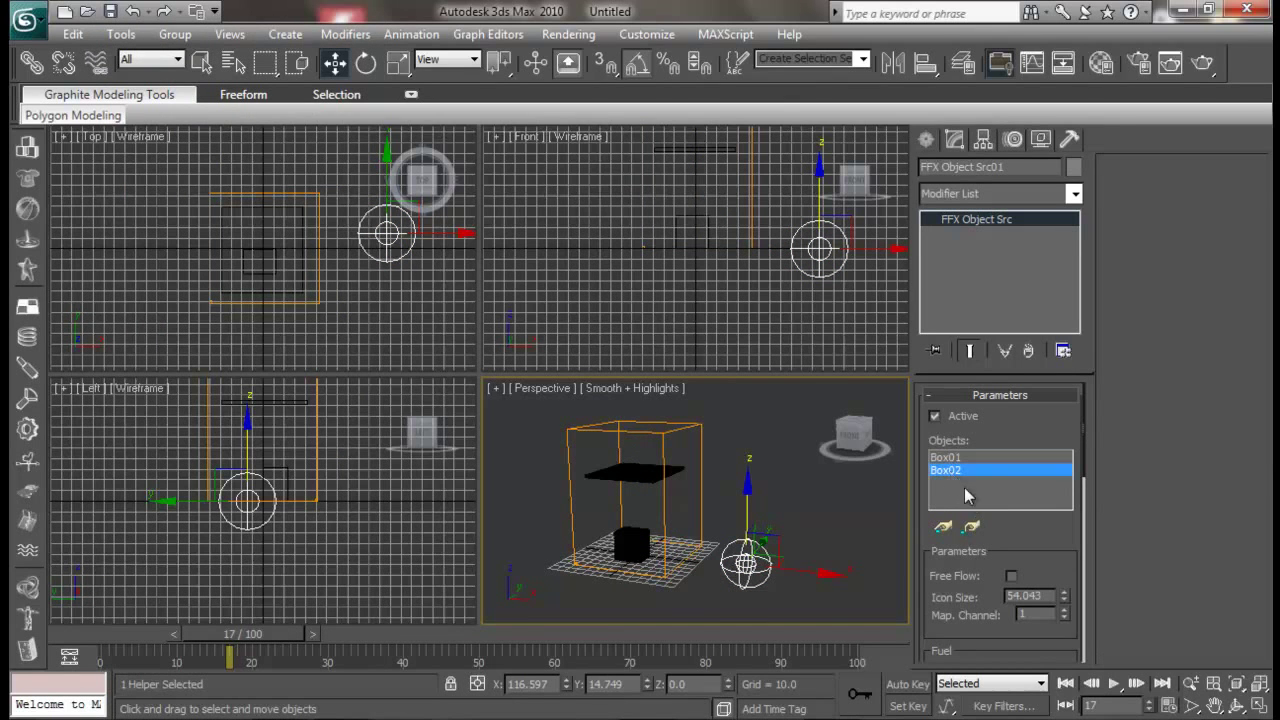
left_click(971, 528)
left_click(818, 538)
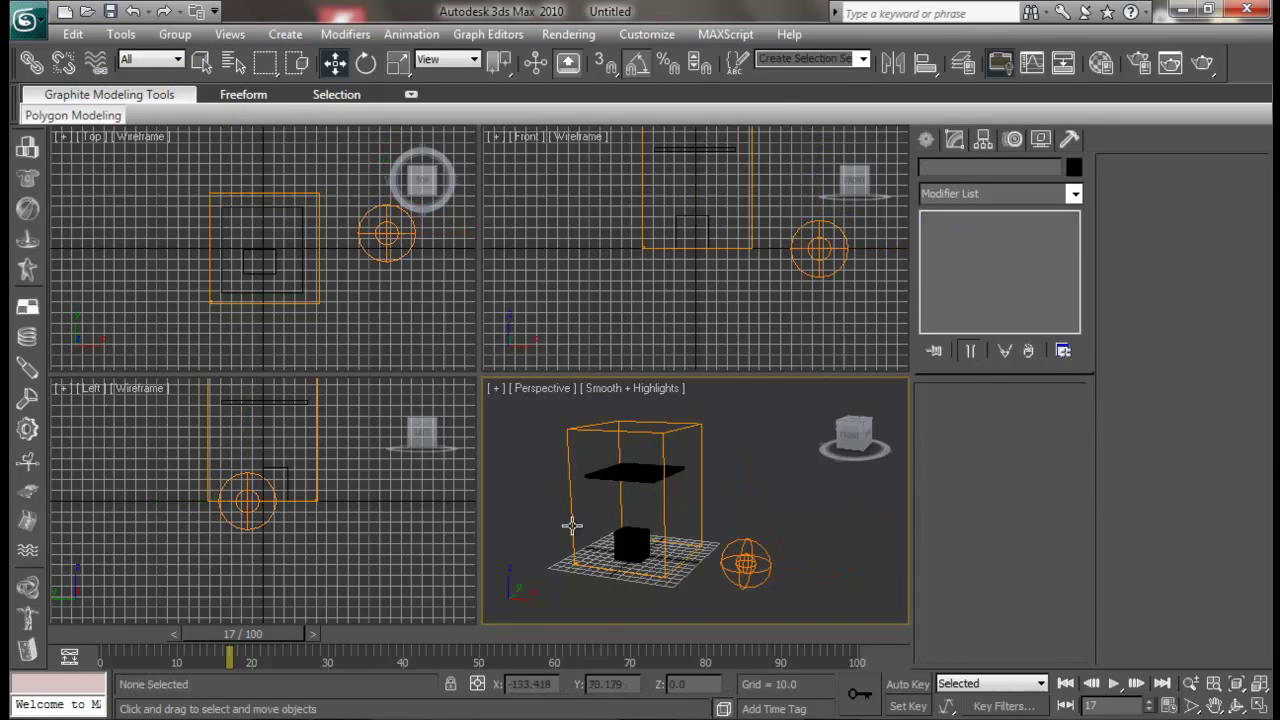
Start the container's simulation with only Box01 emitting and move the output preview clear of the viewports.
left_click(701, 450)
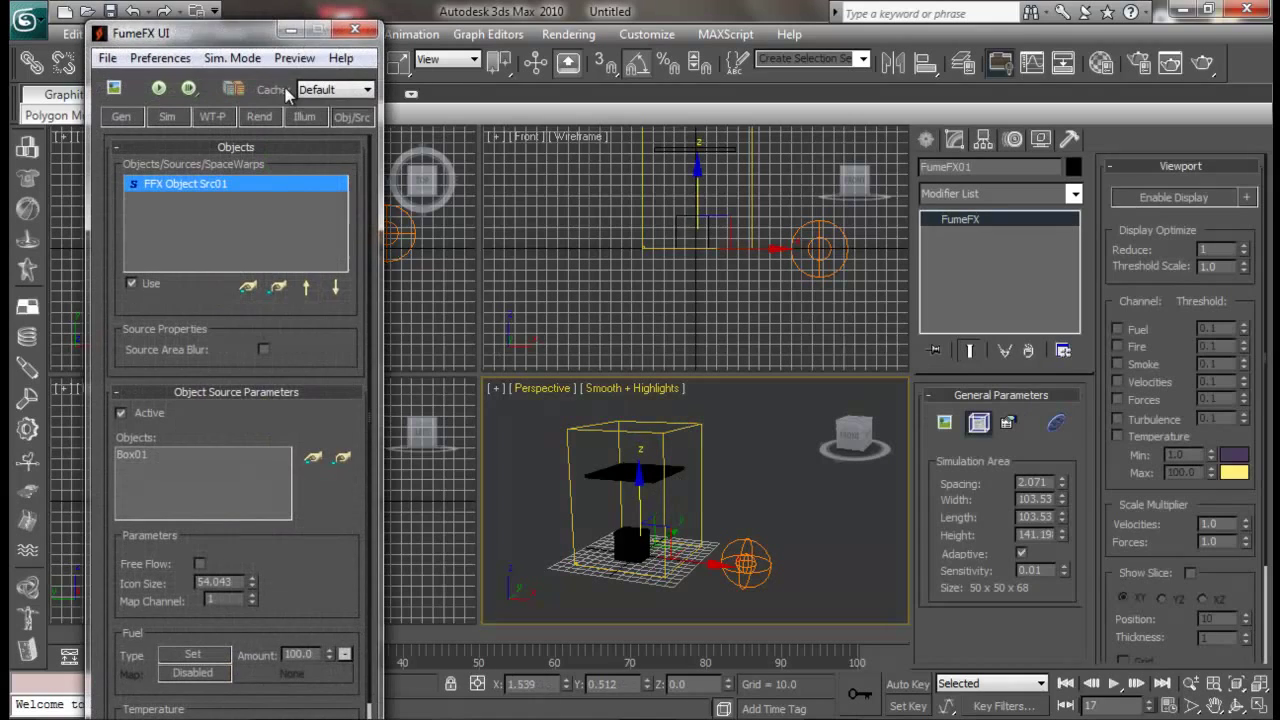
left_click(158, 88)
left_click_drag(388, 200, 880, 118)
Add Box02 to the container's object list, run the simulation to about frame 95, stop it and close the output preview.
left_click(159, 88)
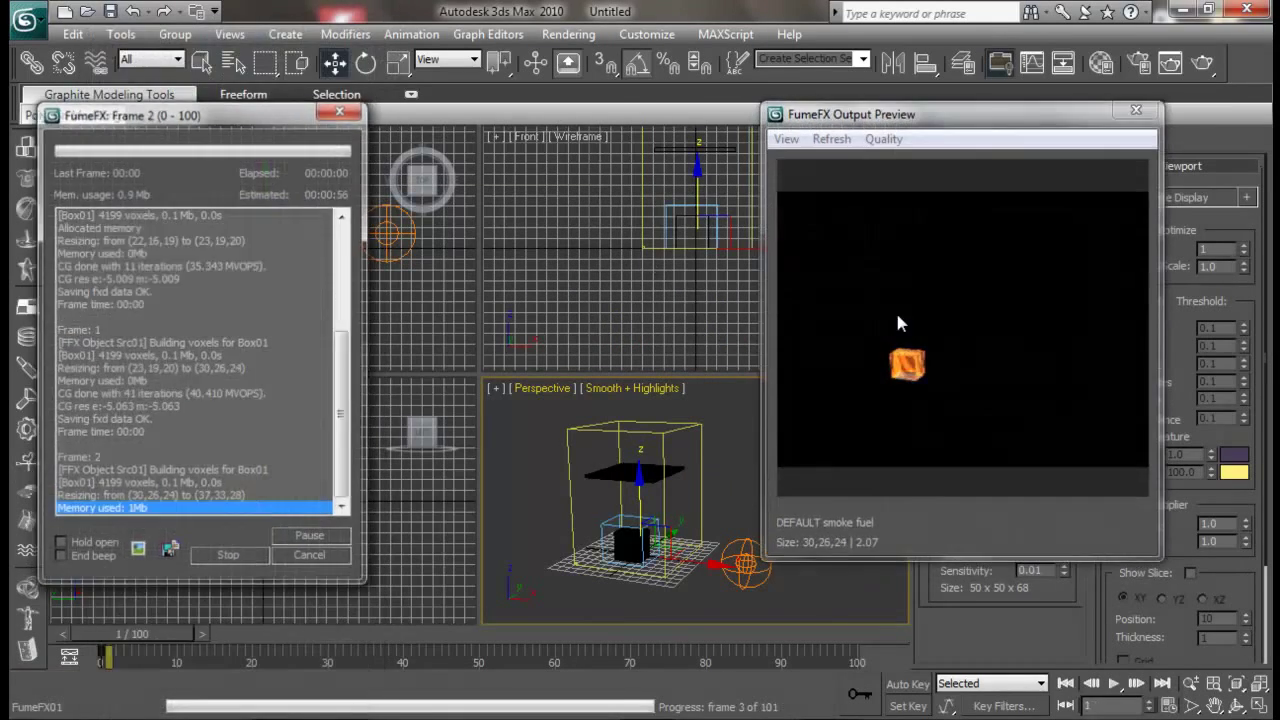
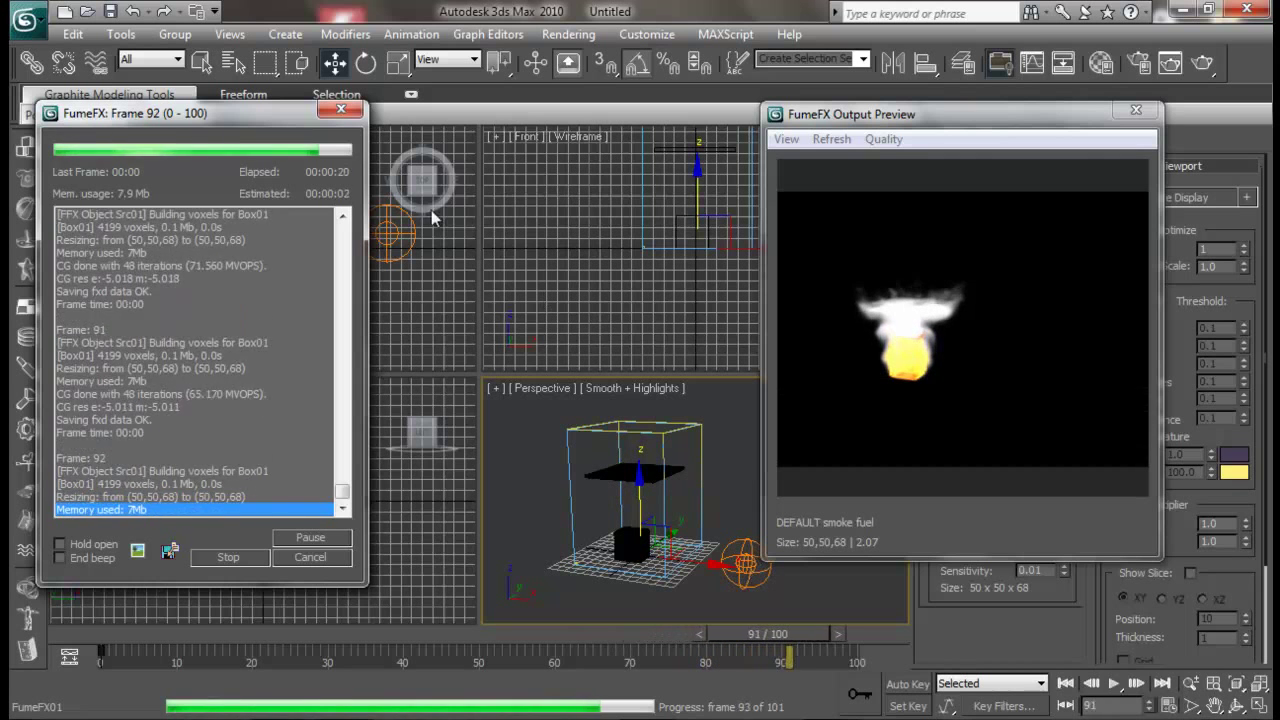
left_click(228, 557)
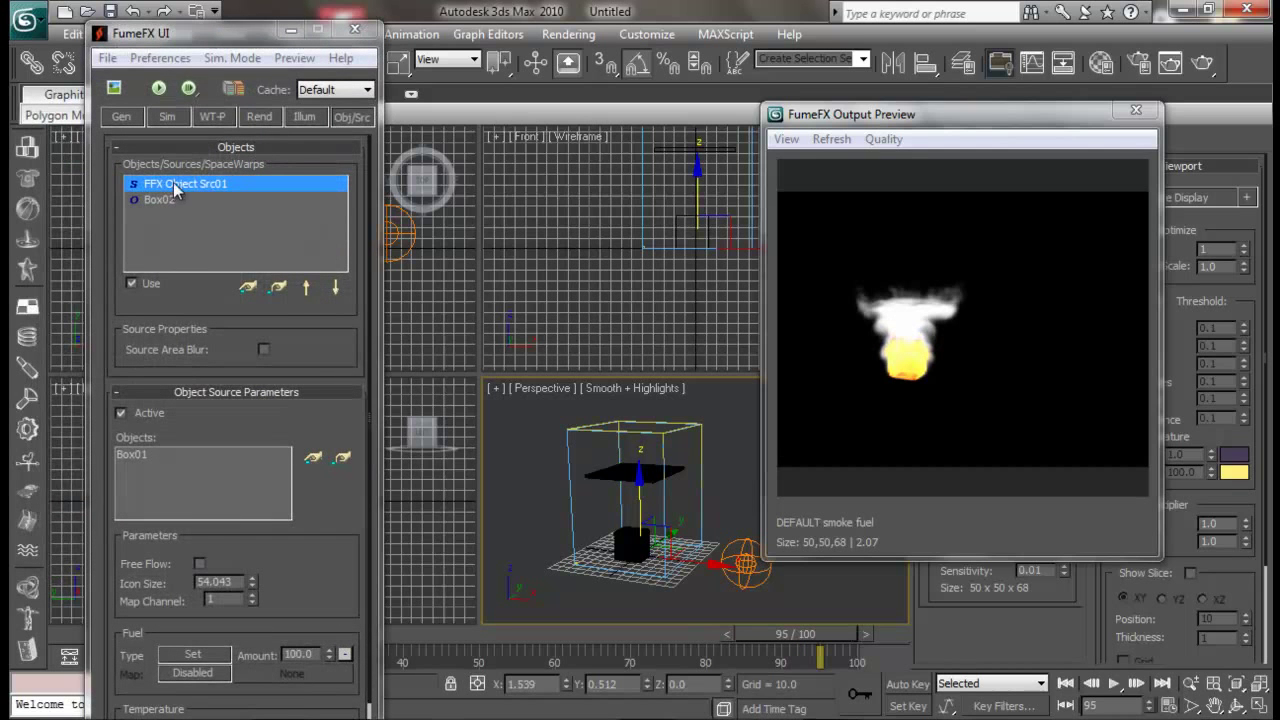
left_click(1136, 110)
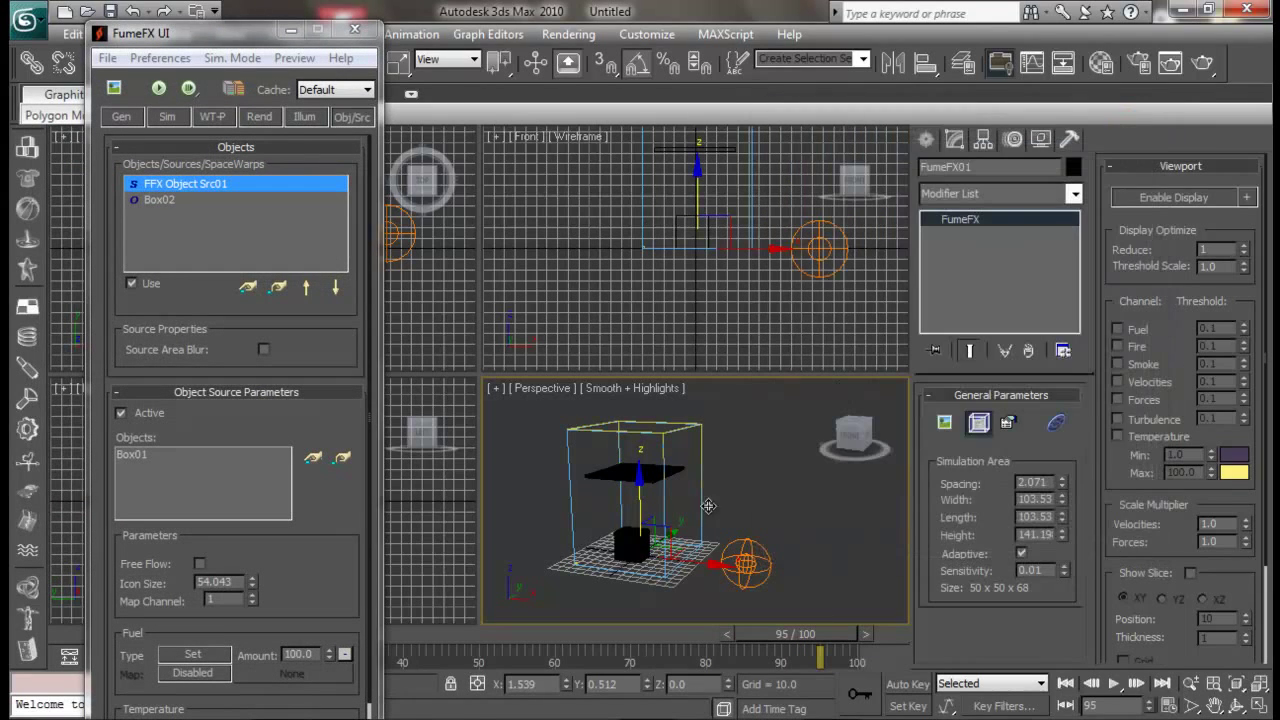
Select the flat box, the small box and the object source in turn to examine each one's role in the setup.
left_click(771, 472)
left_click(652, 472)
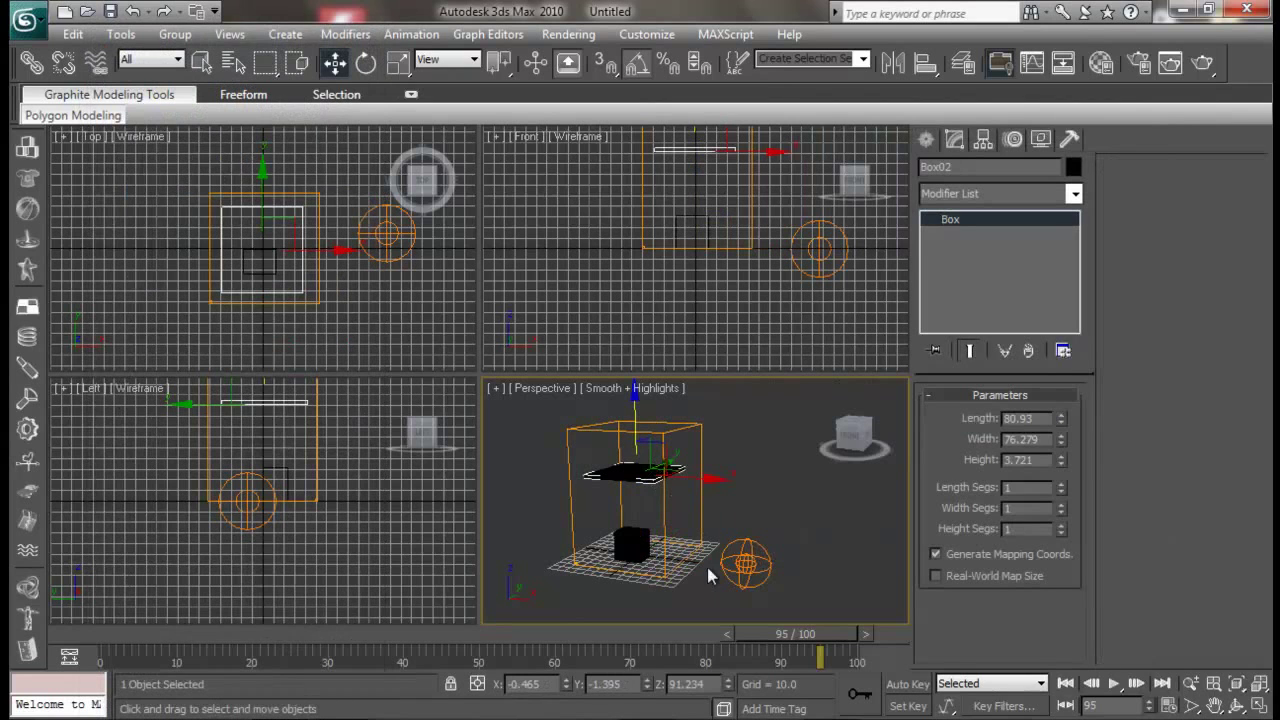
left_click(624, 542)
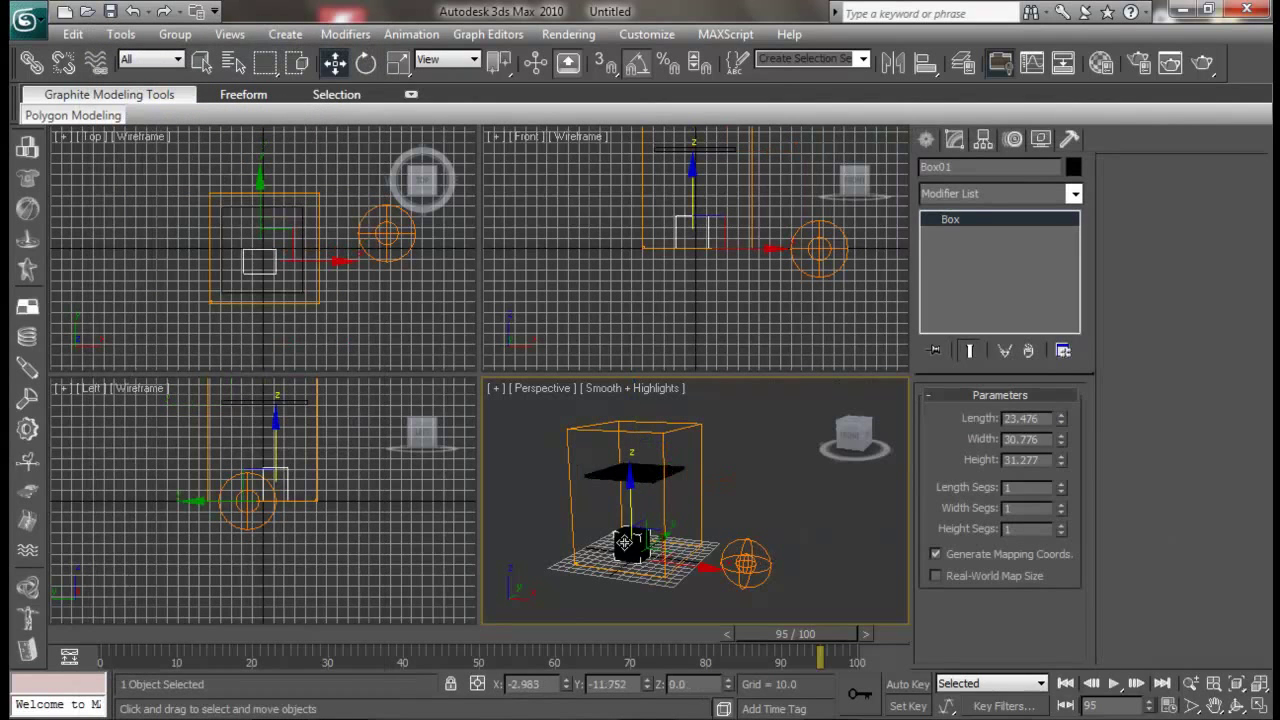
middle_click_drag(650, 472, 695, 432, "alt")
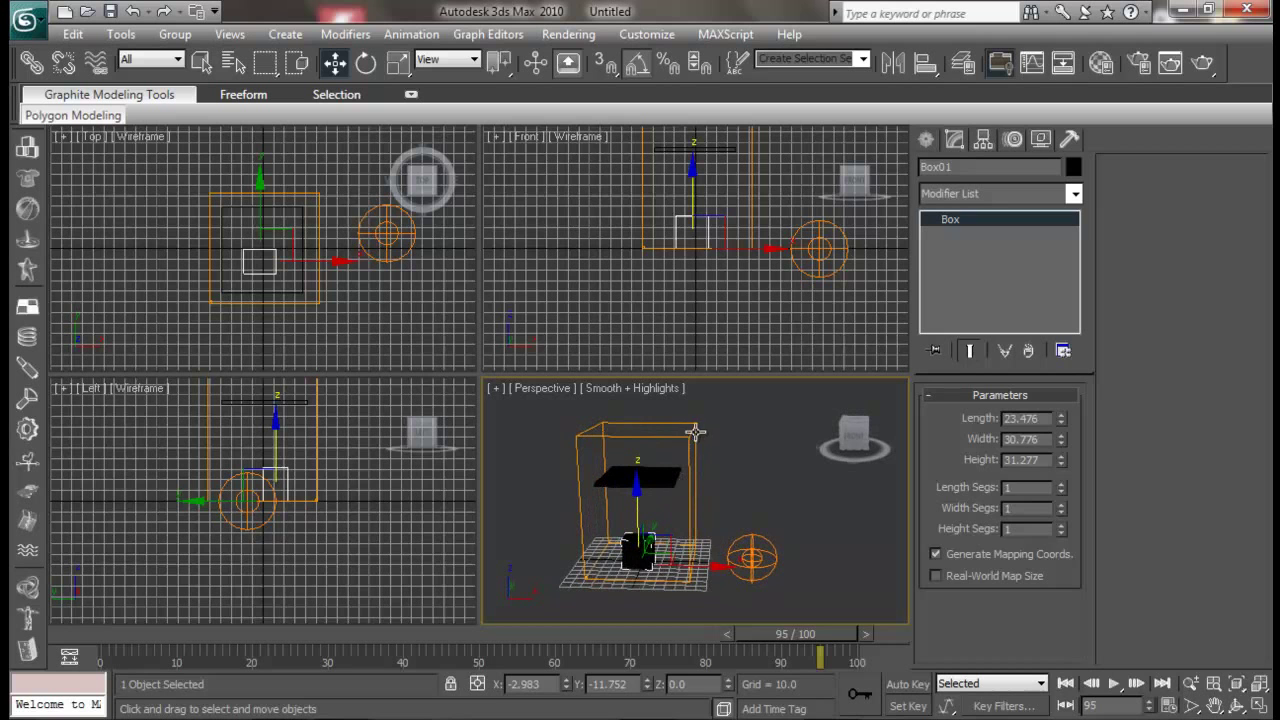
left_click(763, 549)
middle_click_drag(763, 549, 779, 533, "alt")
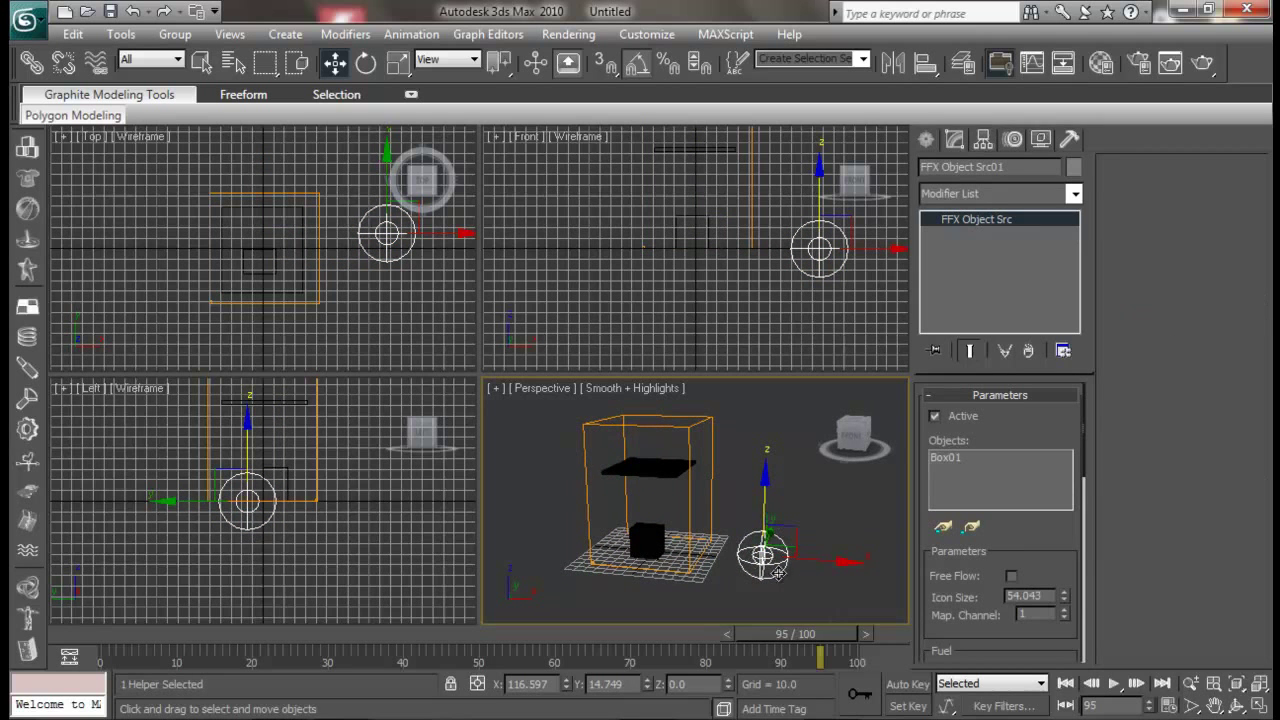
left_click(655, 537)
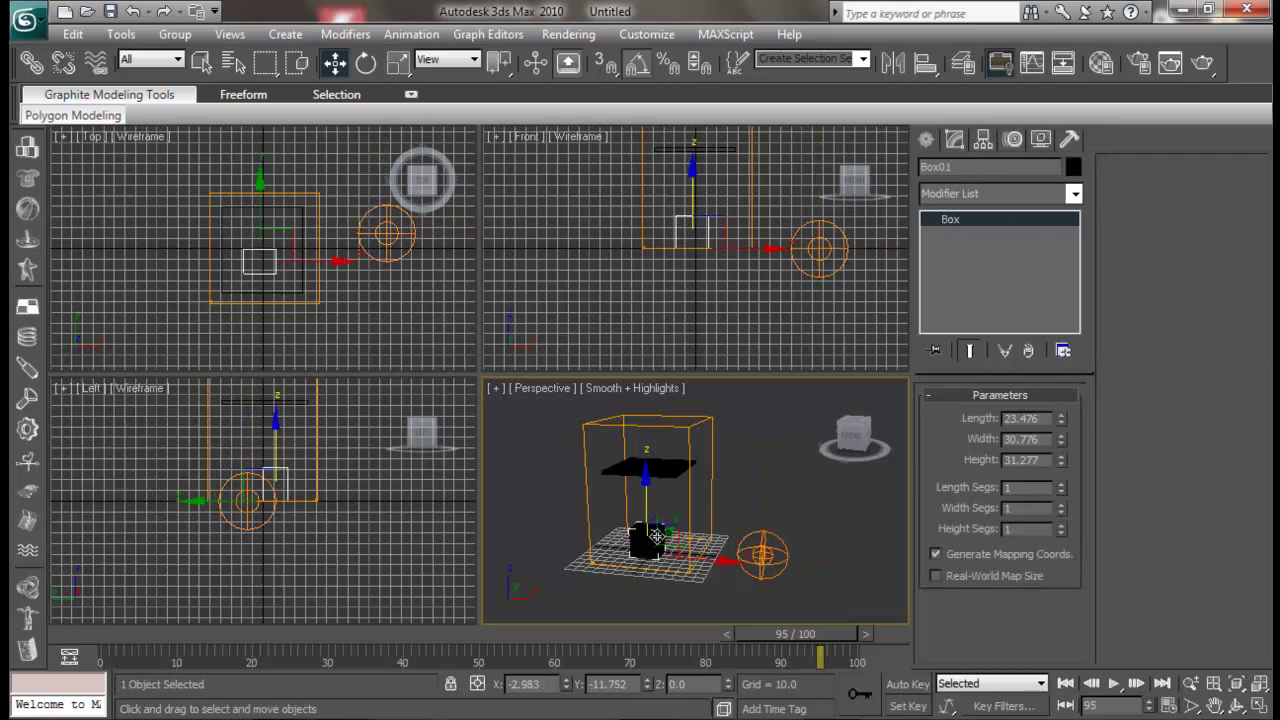
left_click(759, 488)
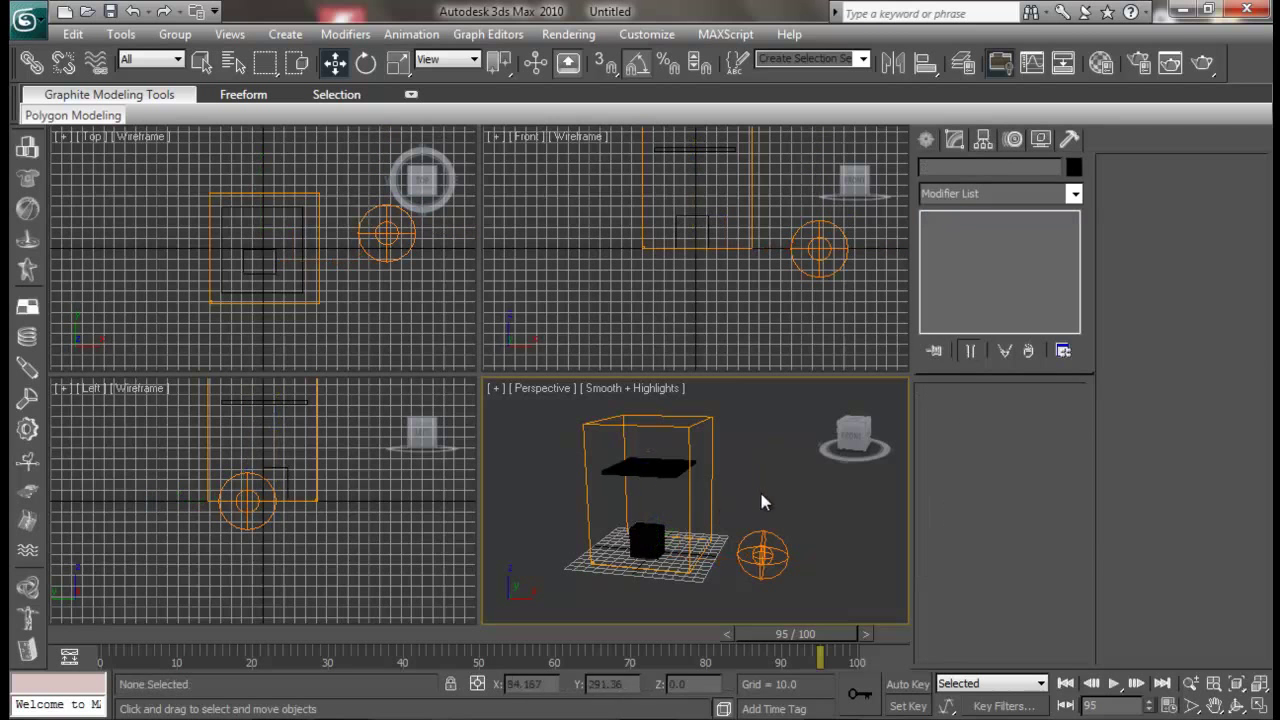
left_click(664, 470)
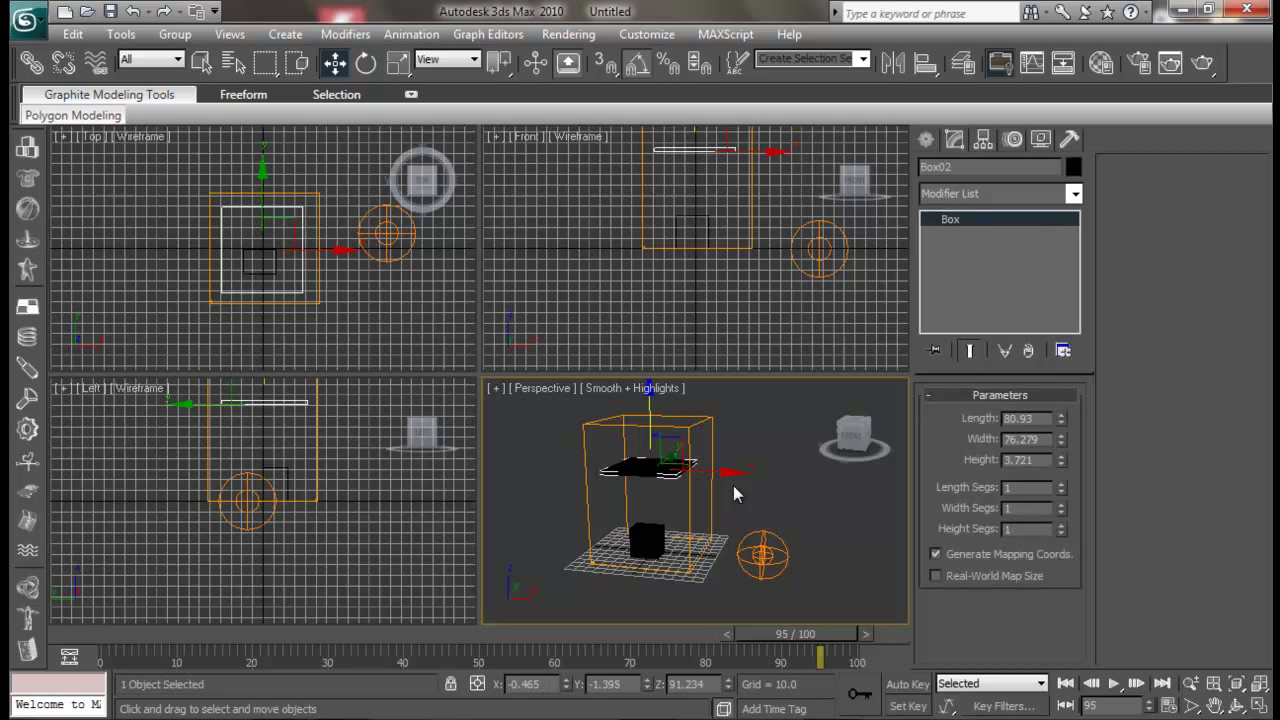
left_click(762, 550)
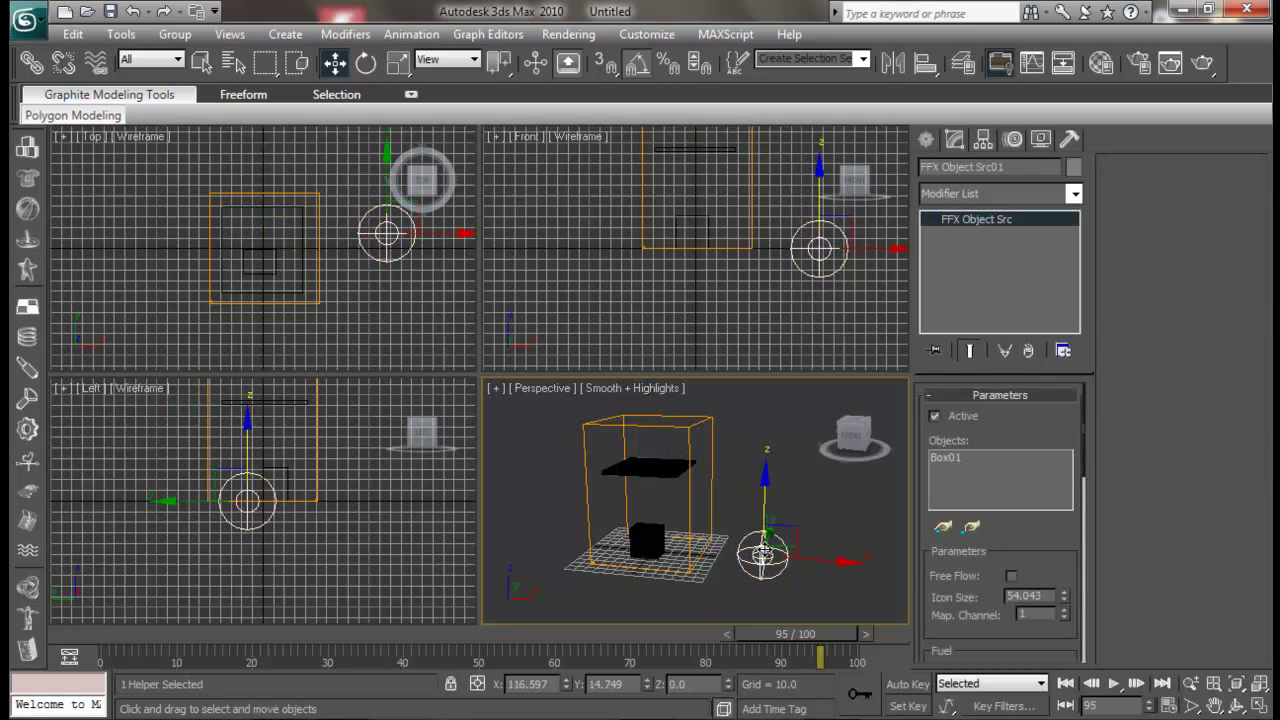
Reselect the FumeFX container and compare the parameters of FFX Object Src01 and Box02 in its list.
left_click_drag(745, 416, 657, 407)
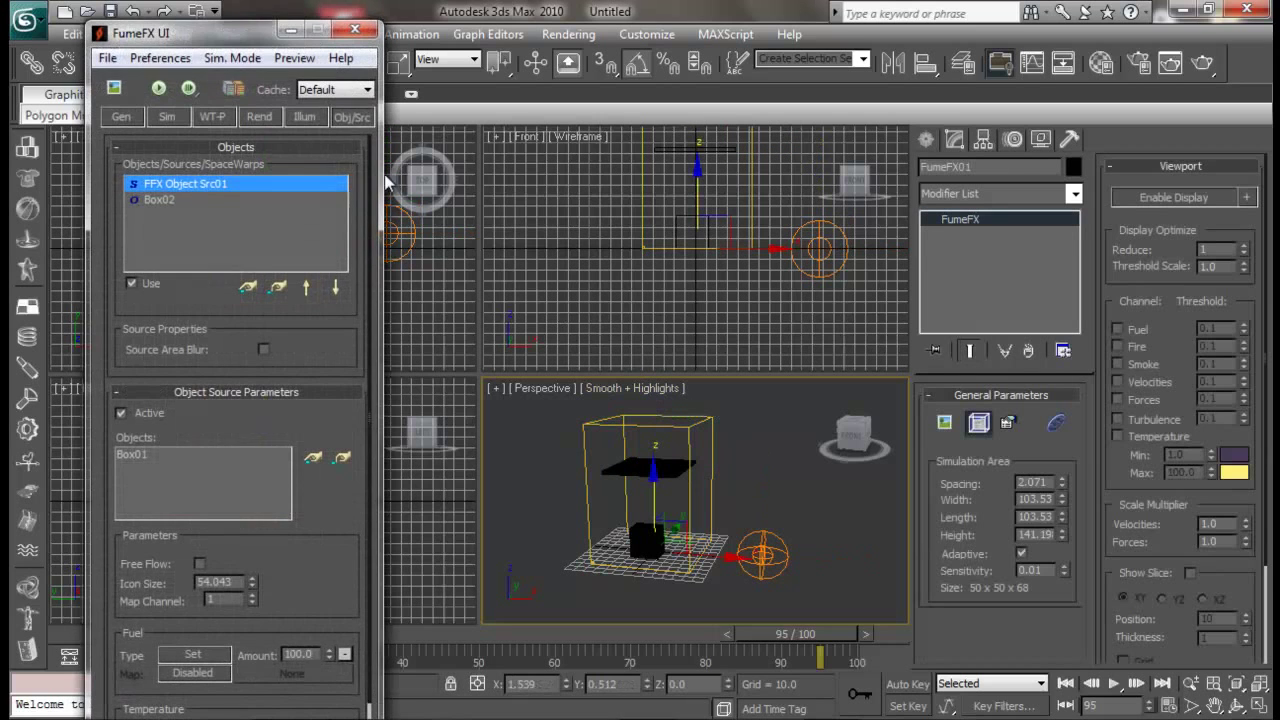
left_click_drag(228, 38, 207, 38)
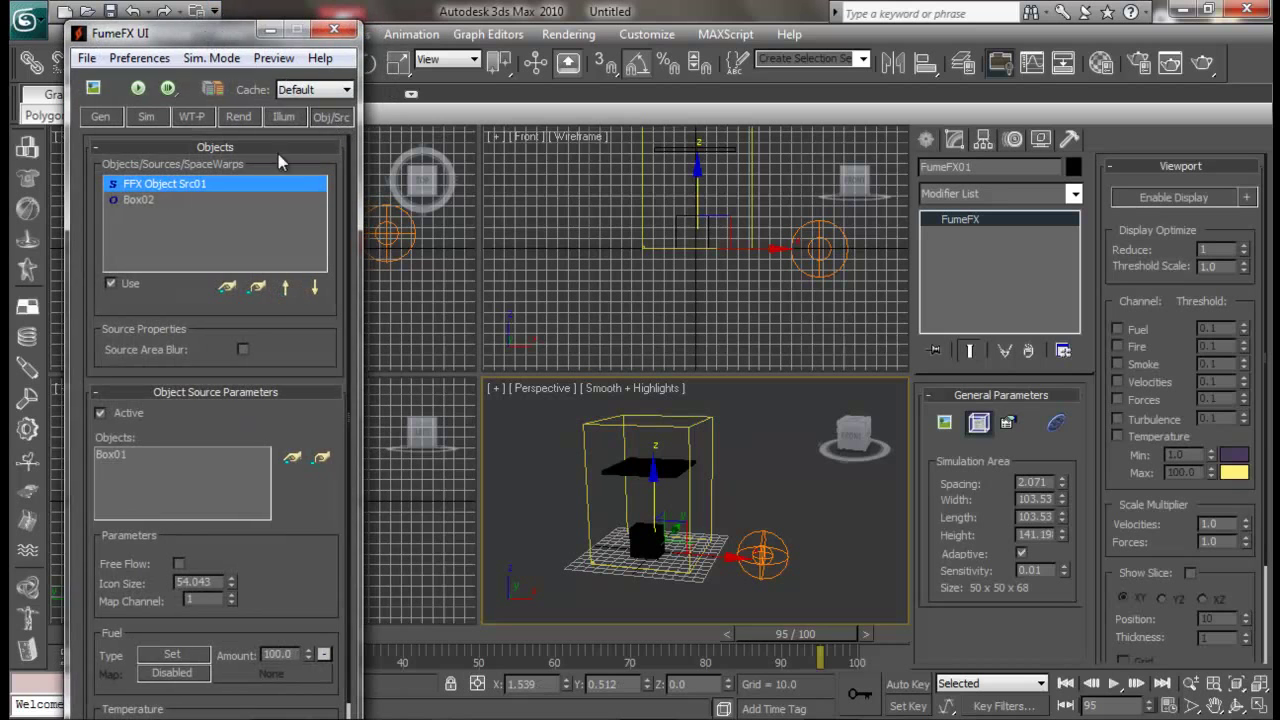
left_click(150, 201)
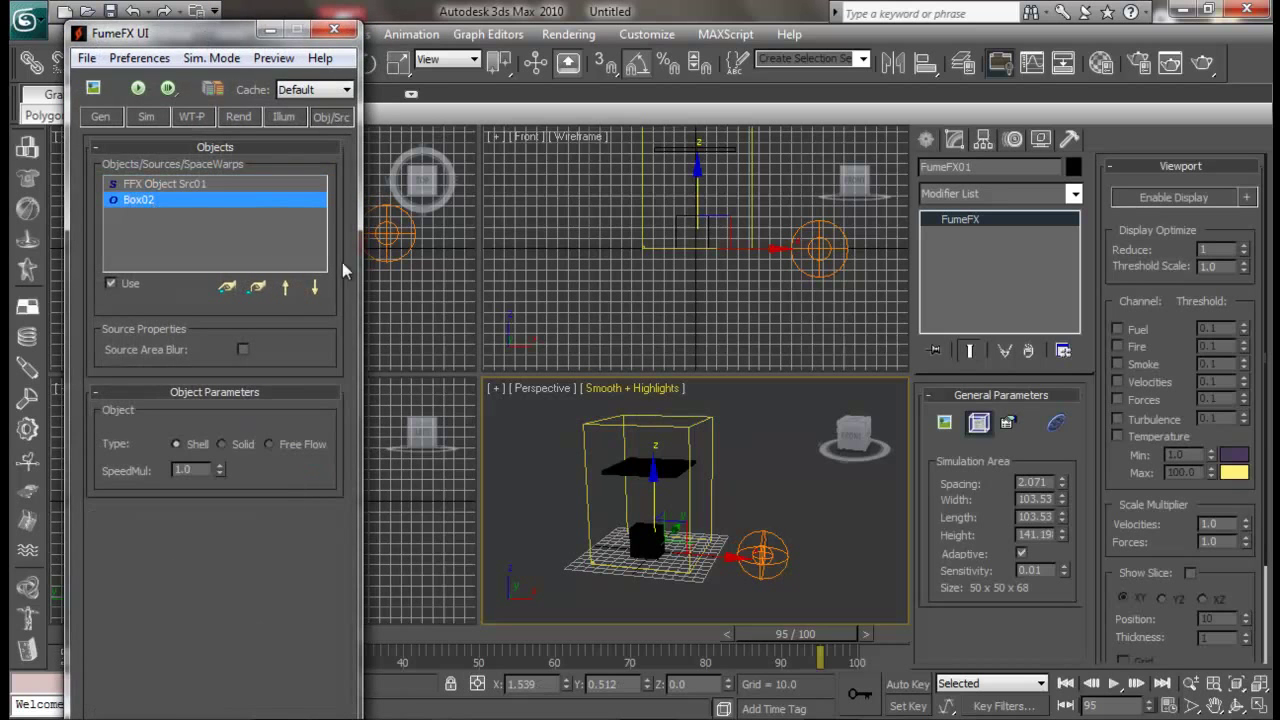
left_click(183, 187)
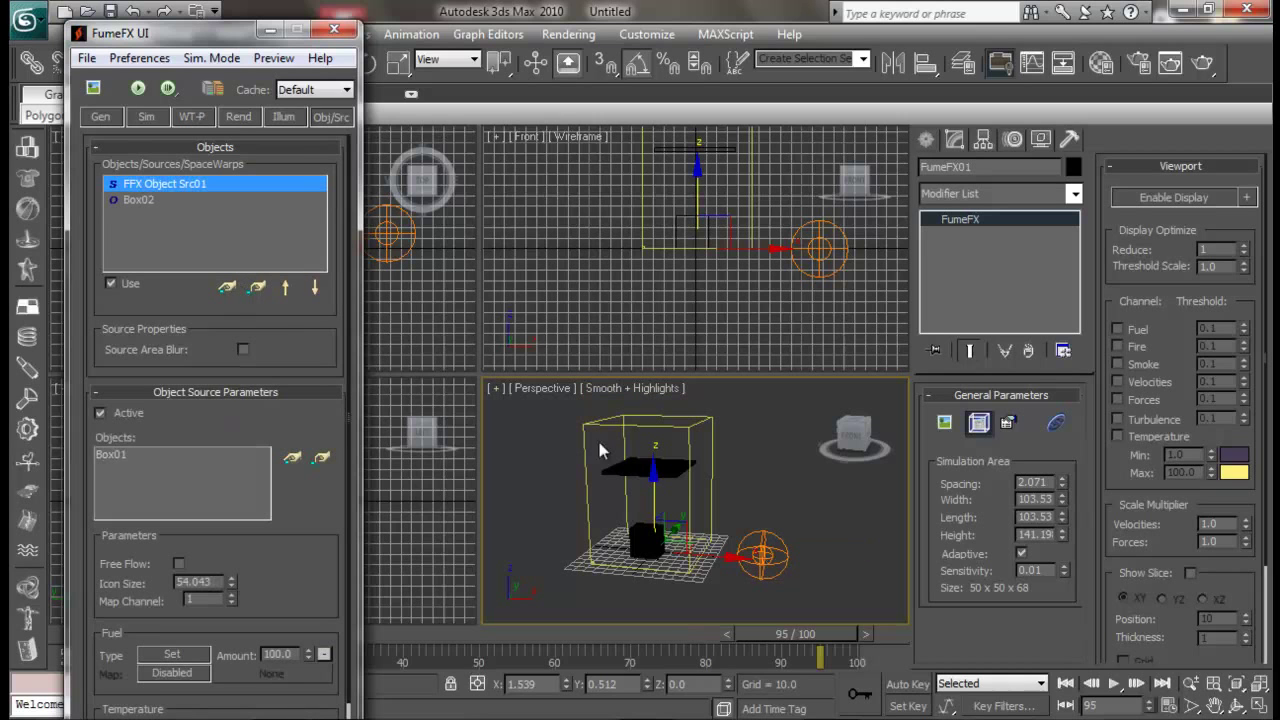
left_click(140, 203)
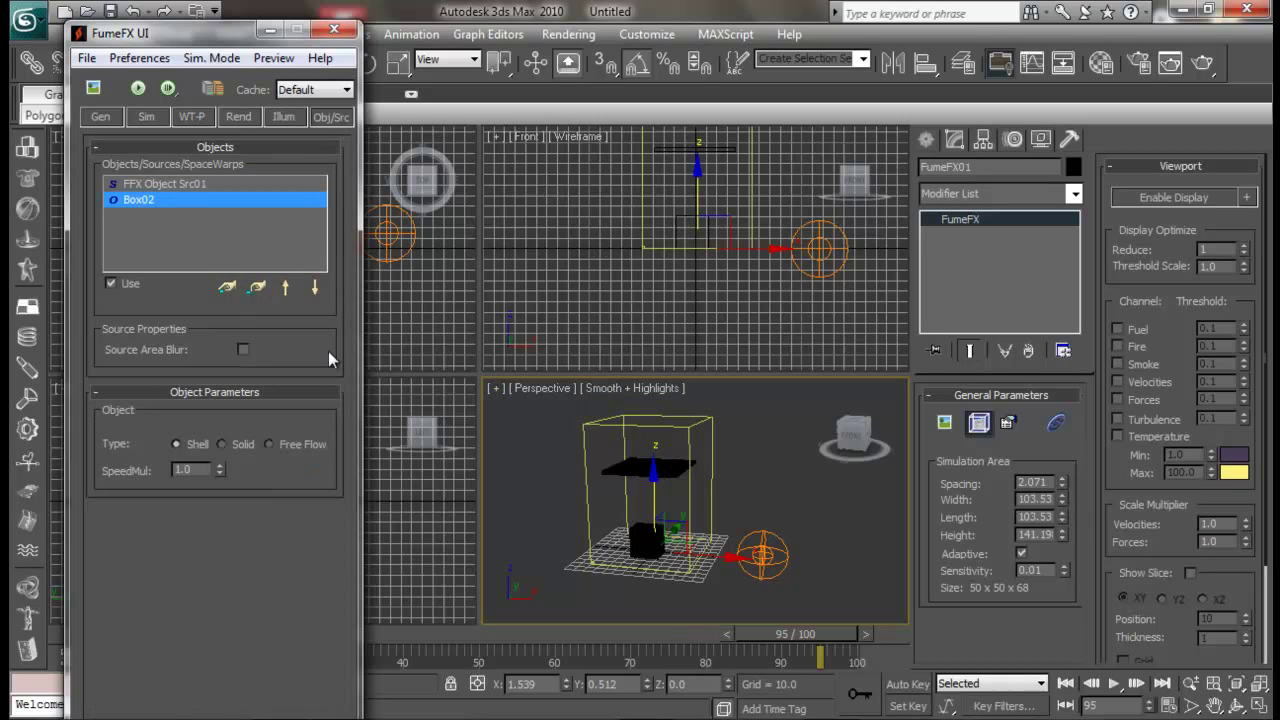
left_click(187, 186)
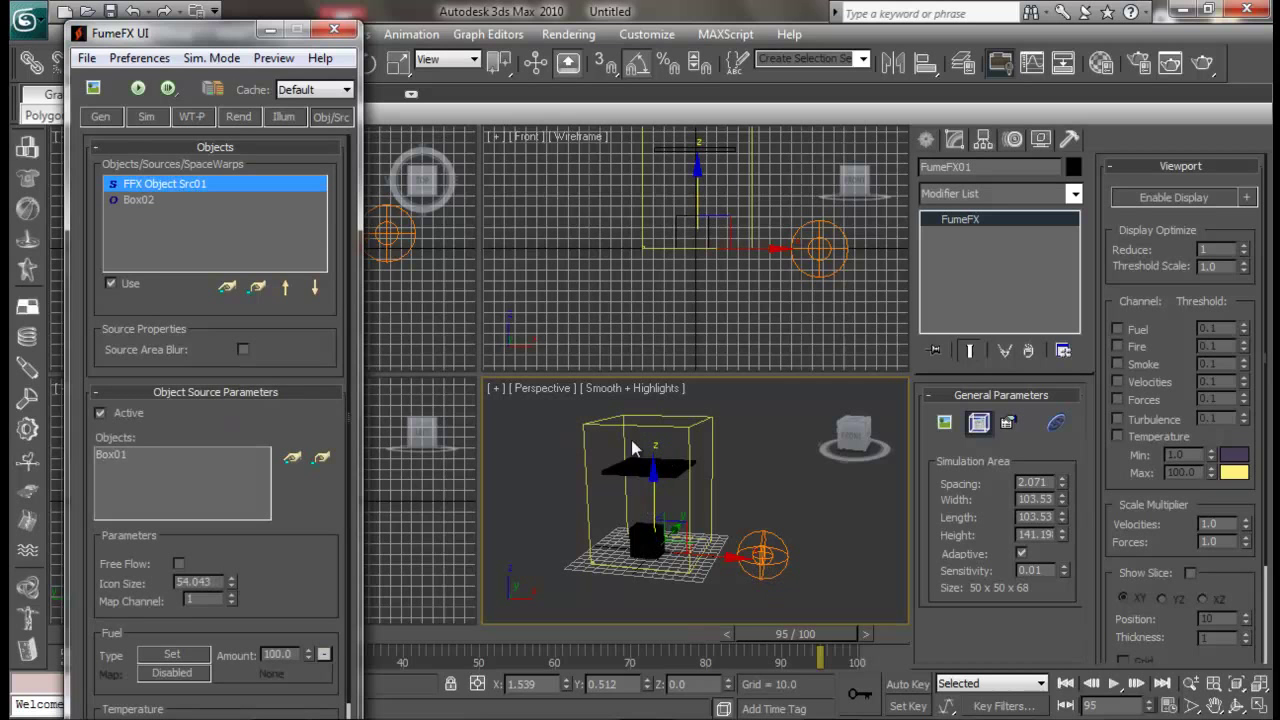
left_click(142, 203)
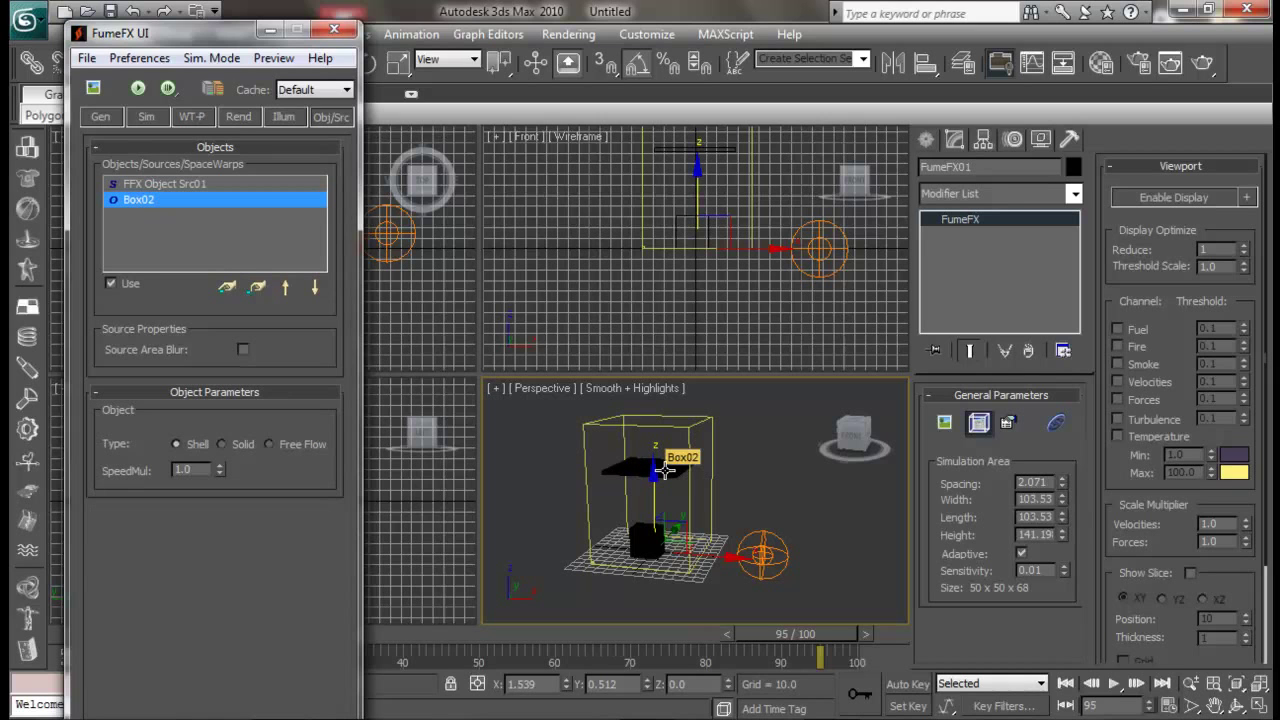
Lower the flat box to a height of about 50 units, closer above the small box.
left_click(730, 500)
scroll(693, 518, "up", 5)
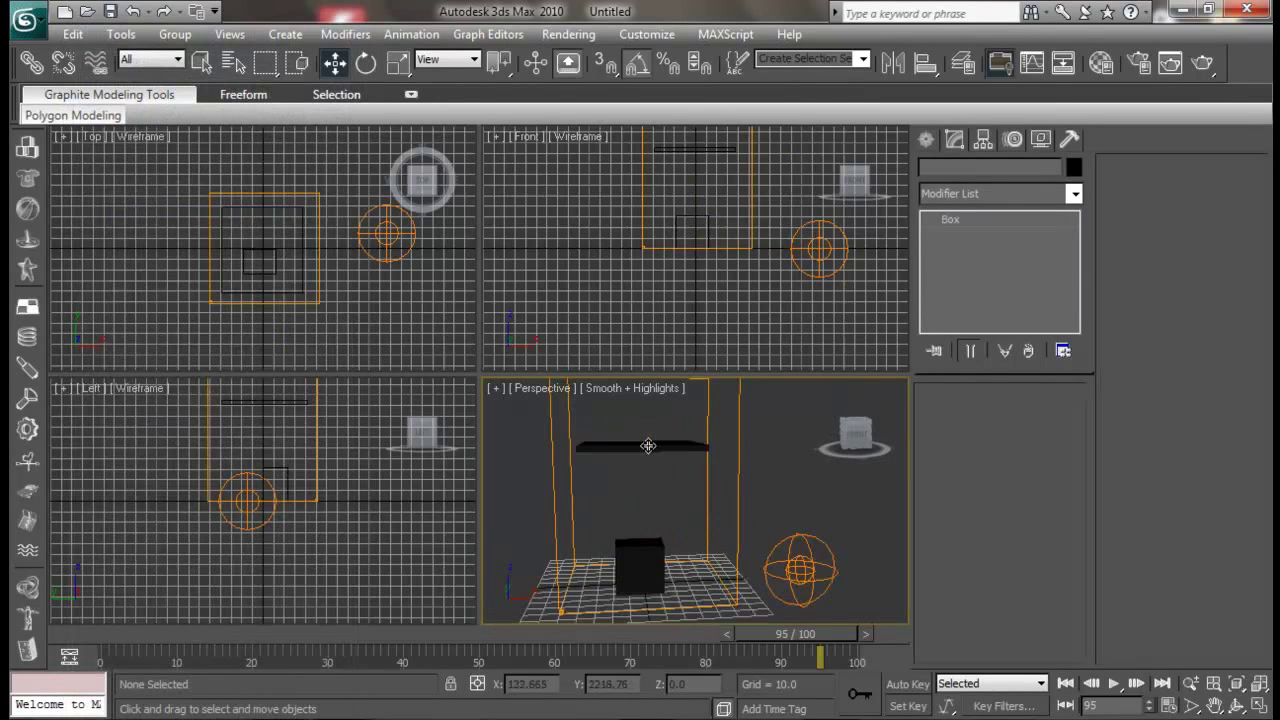
left_click(650, 440)
left_click_drag(634, 400, 650, 460)
scroll(660, 487, "down", 2)
scroll(700, 480, "up", 2)
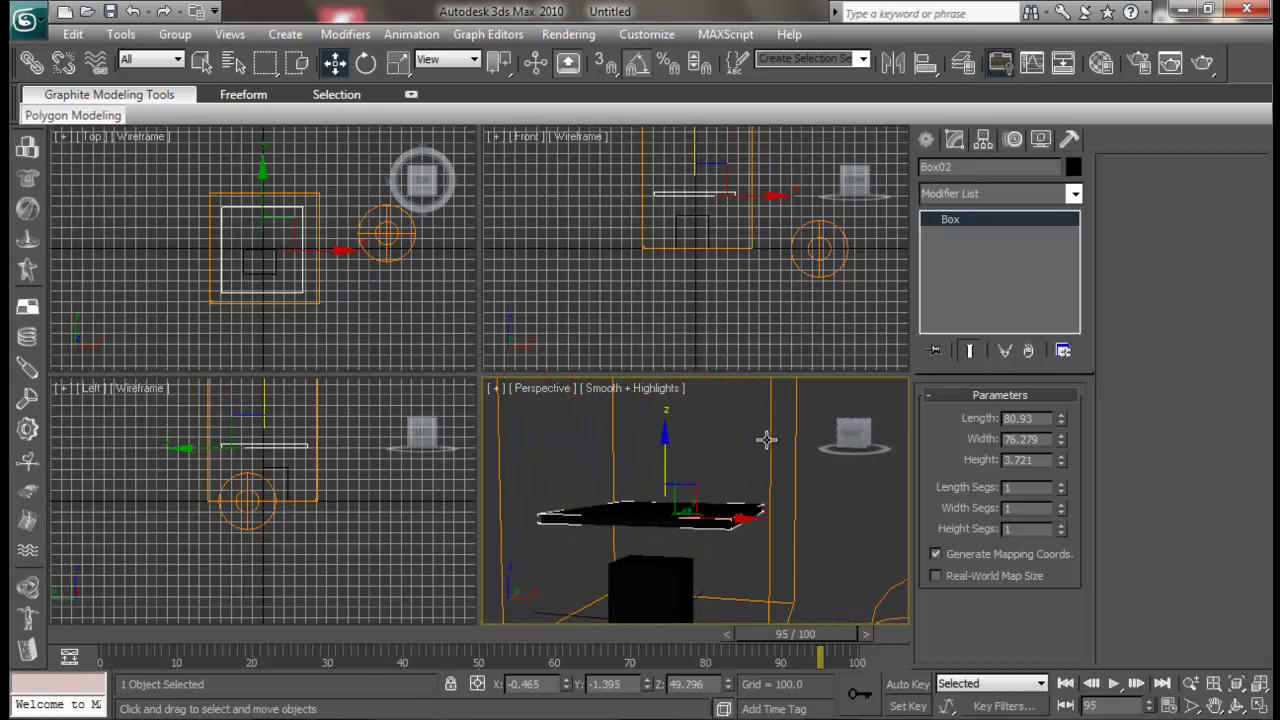
Reselect the FumeFX container, run its simulation to about frame 55, cancel it and close the output preview.
left_click(772, 430)
middle_click_drag(706, 495, 713, 426)
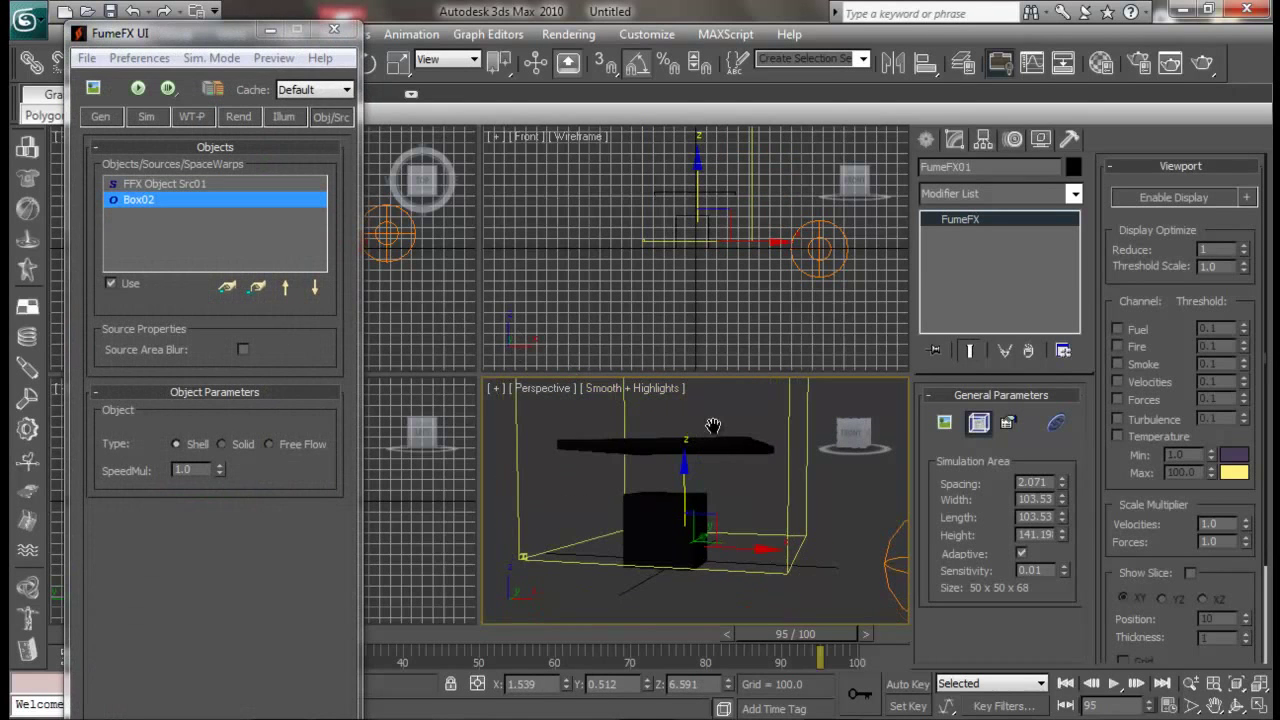
left_click(94, 88)
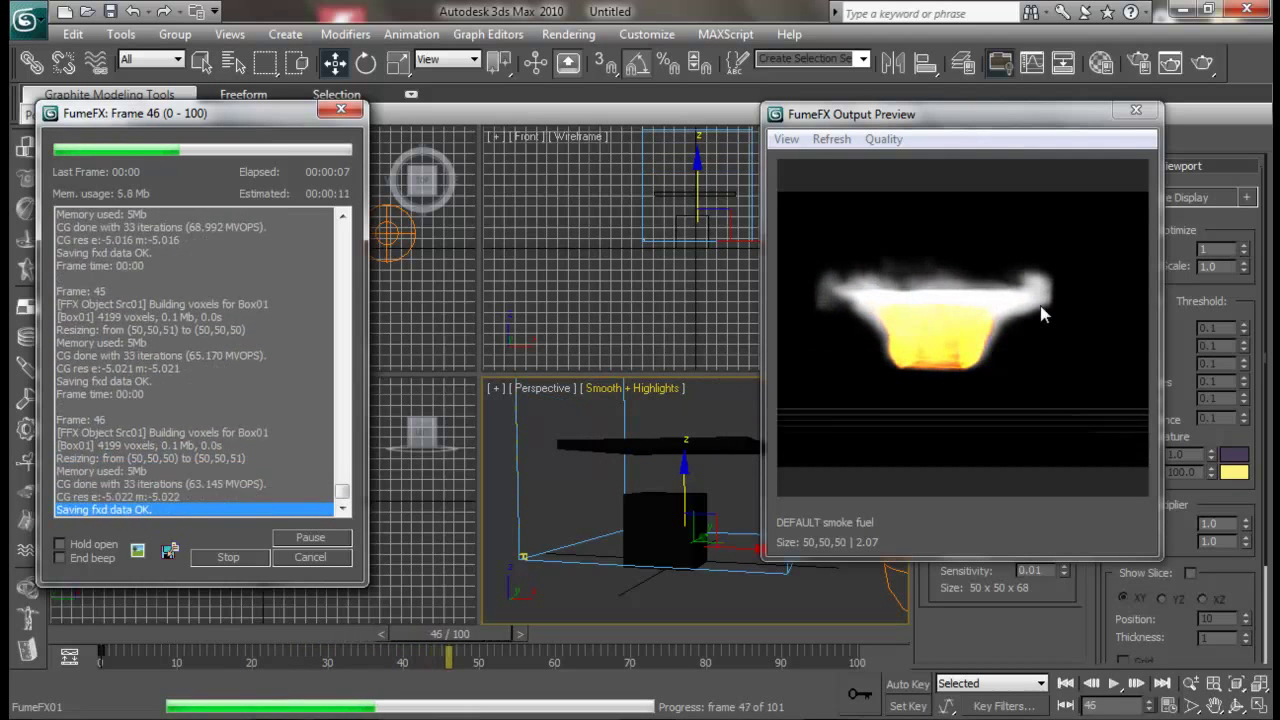
left_click(310, 557)
left_click(1136, 111)
middle_click_drag(700, 480, 755, 572, "alt")
scroll(755, 572, "down", 4)
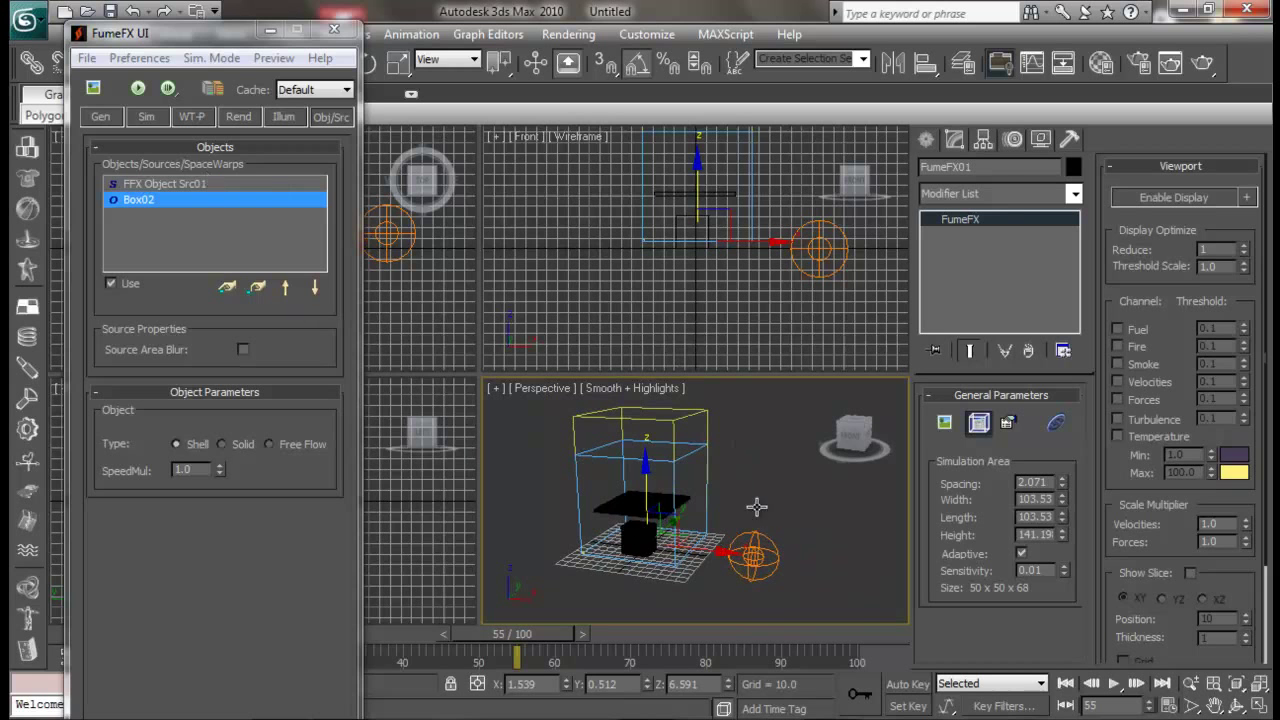
Delete the object source, the small box and the flat box, leaving only the FumeFX container in the scene.
left_click(750, 556)
middle_click_drag(686, 514, 632, 494)
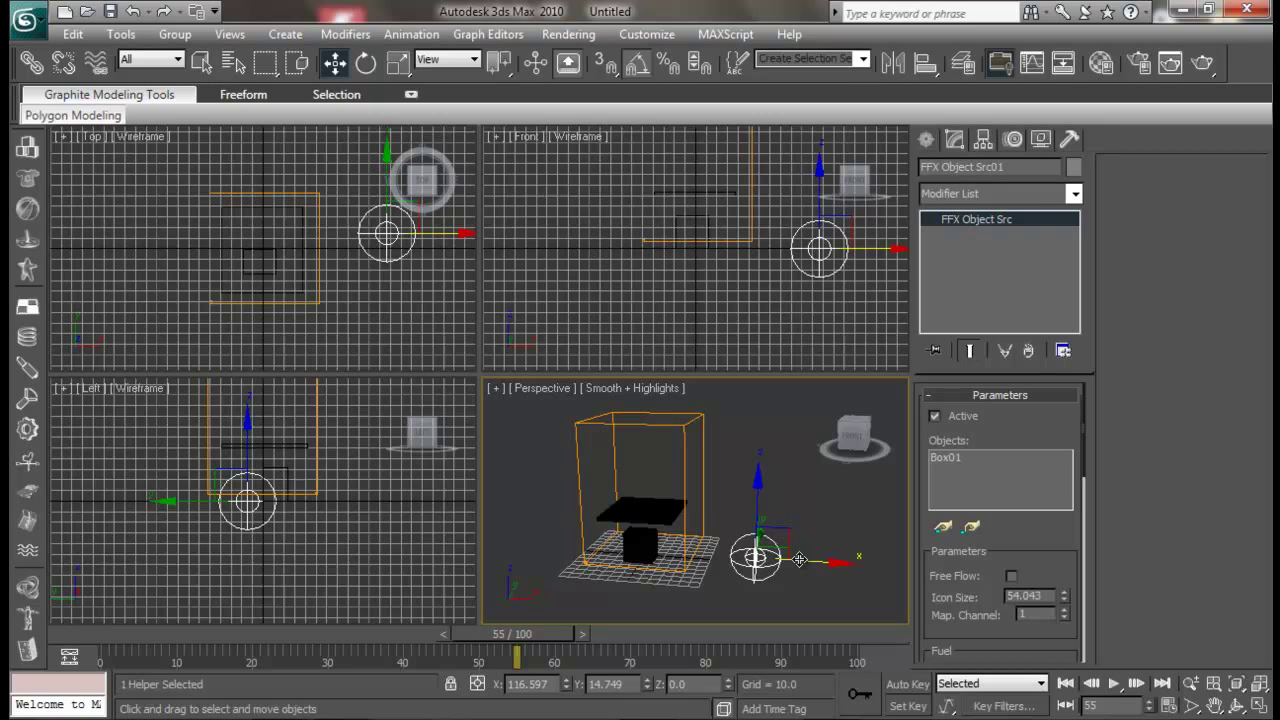
middle_click_drag(799, 559, 772, 533)
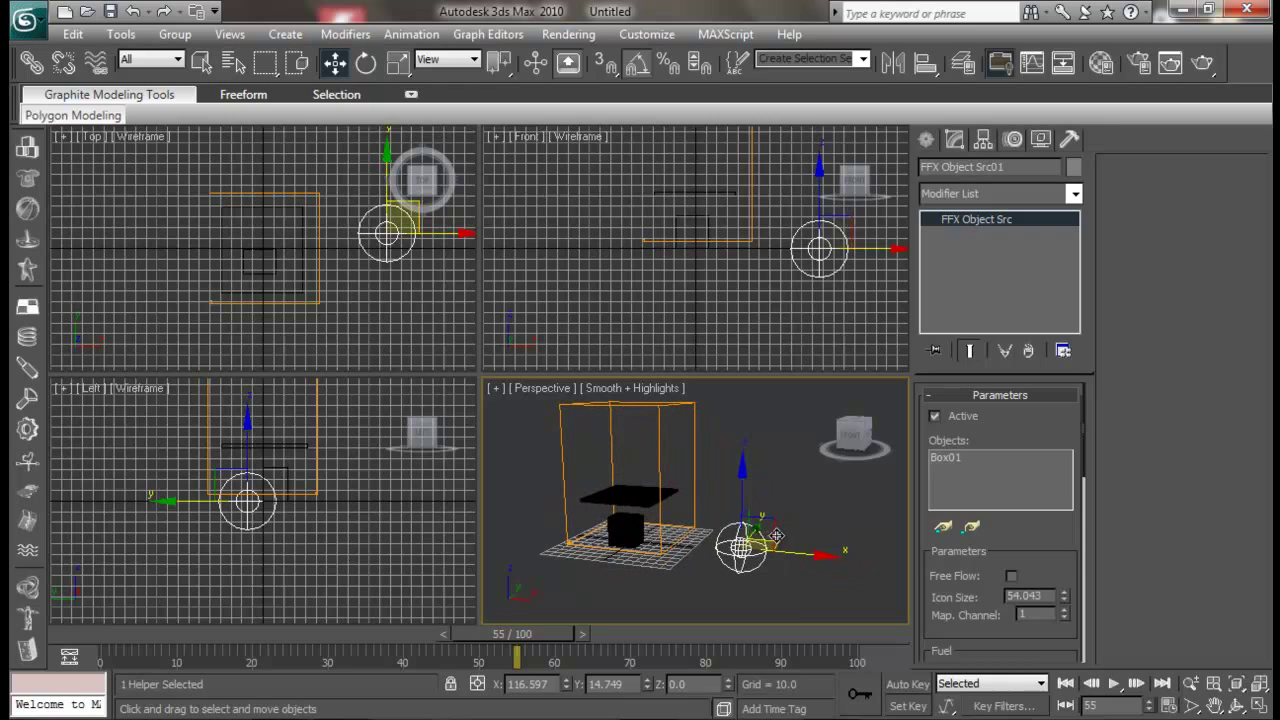
left_click_drag(799, 489, 711, 611)
middle_click_drag(745, 517, 735, 515)
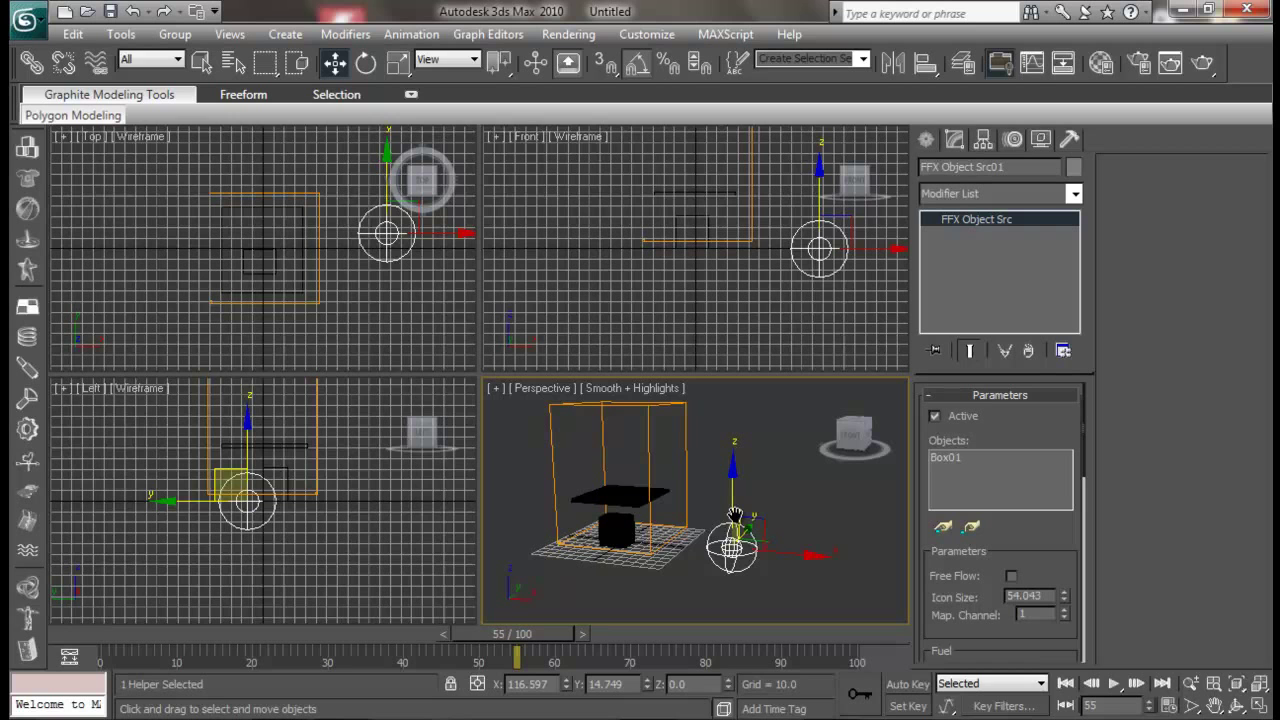
left_click_drag(775, 530, 730, 568)
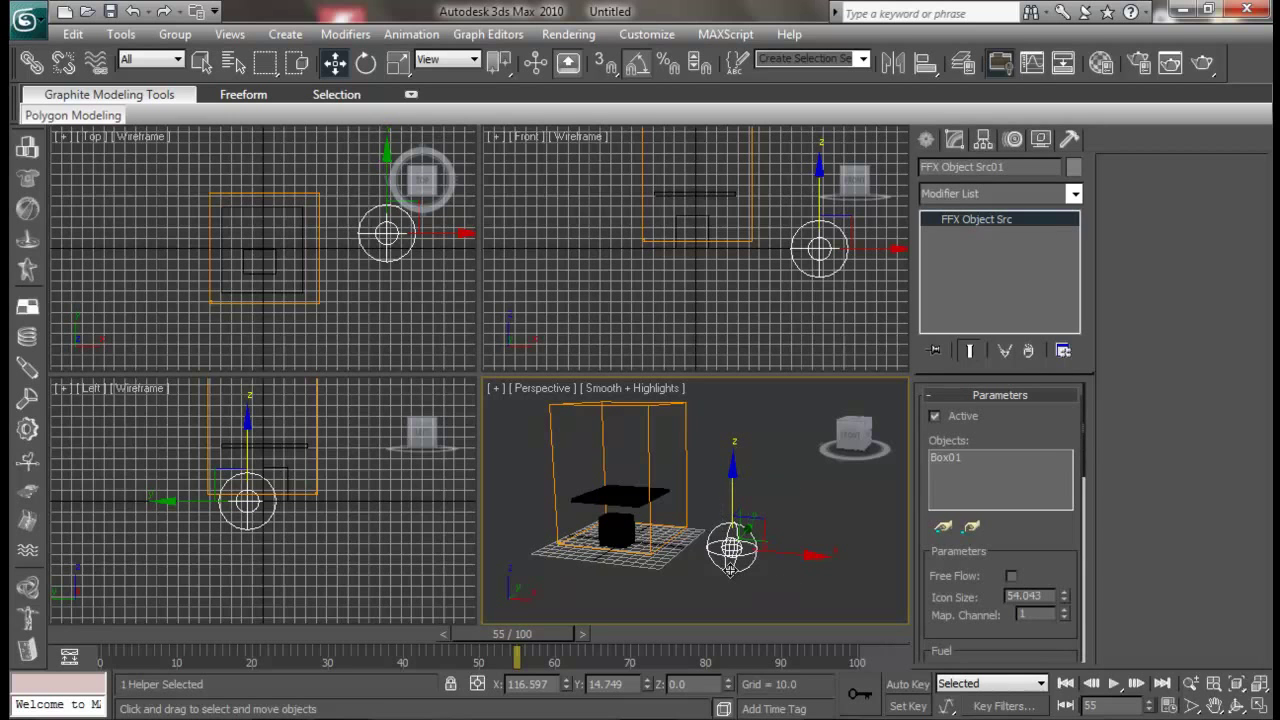
left_click(706, 566)
left_click(600, 525)
left_click(643, 493, "ctrl")
left_click(737, 531)
left_click(621, 492)
key("Delete")
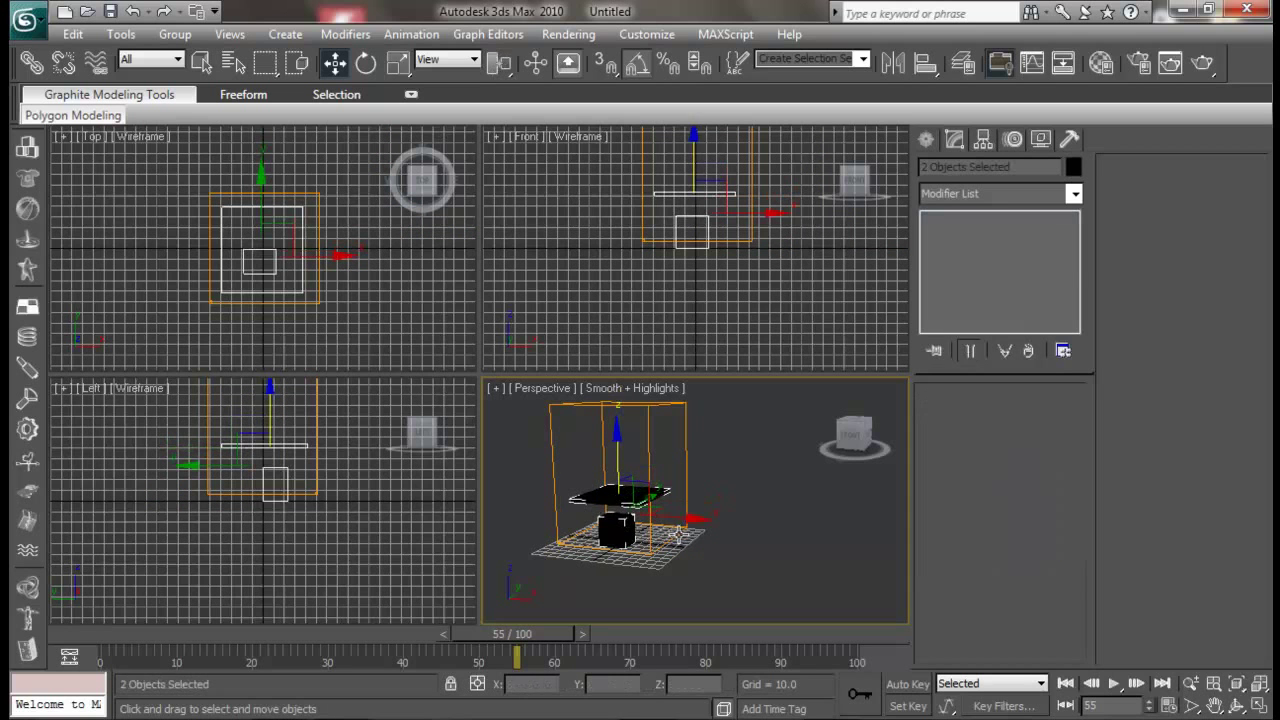
middle_click_drag(676, 506, 714, 524)
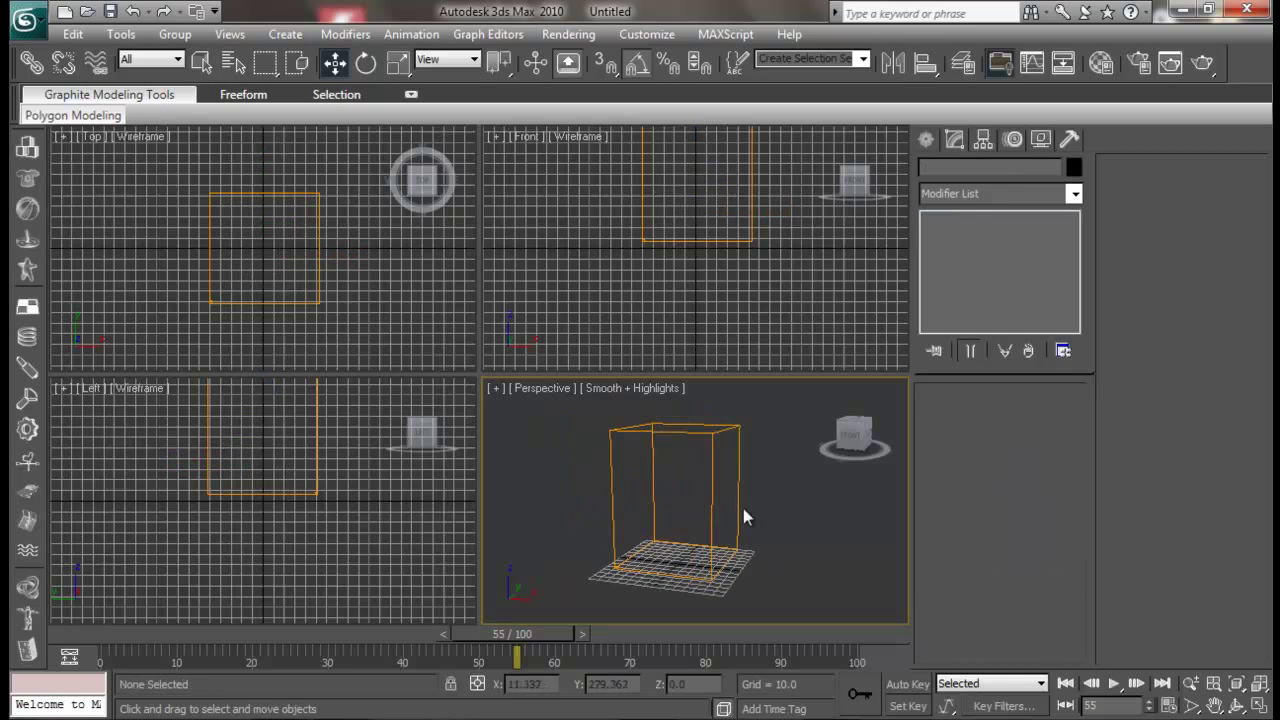
Create a FumeFX Particle Src helper with an icon size of about 57.6 beside the container.
left_click(926, 139)
left_click(1028, 172)
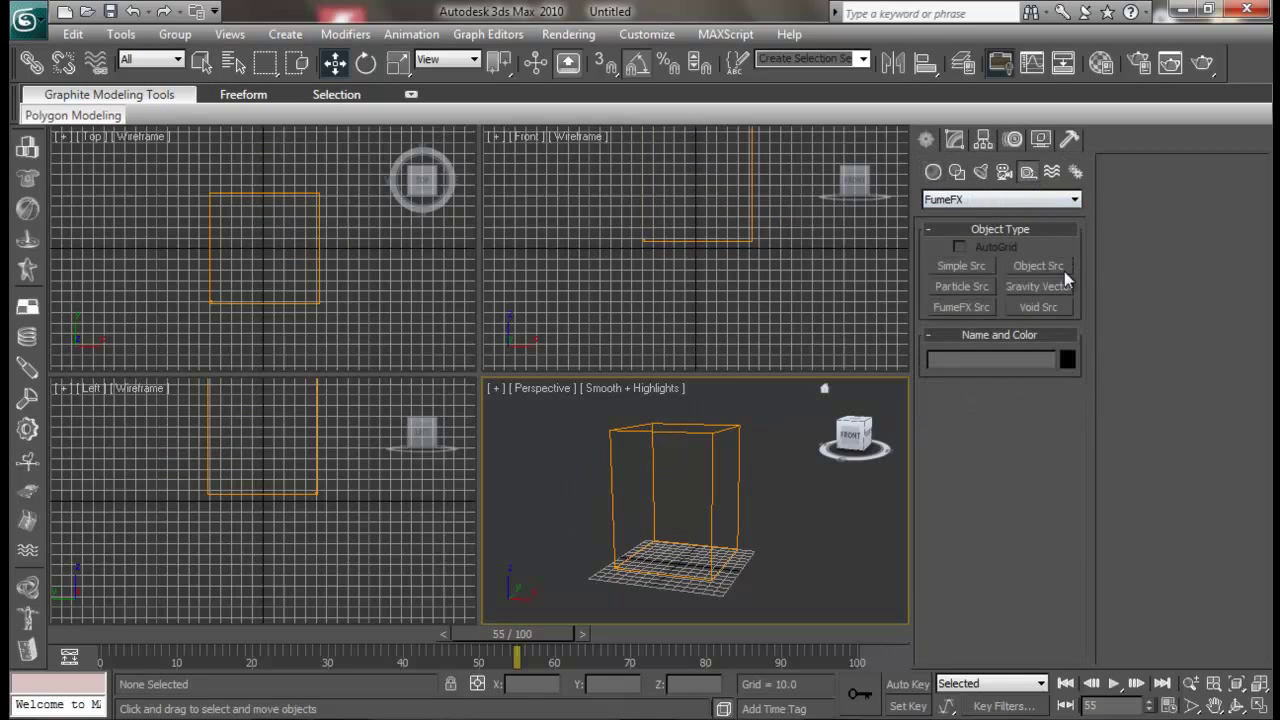
left_click(982, 288)
mouse_move(731, 517)
middle_mouse_down("alt")
mouse_move(694, 503)
mouse_move(734, 540)
middle_mouse_up("alt")
mouse_move(764, 550)
left_mouse_down()
mouse_move(806, 576)
mouse_move(773, 562)
left_mouse_up()
key("w")
middle_click_drag(771, 563, 705, 472, "alt")
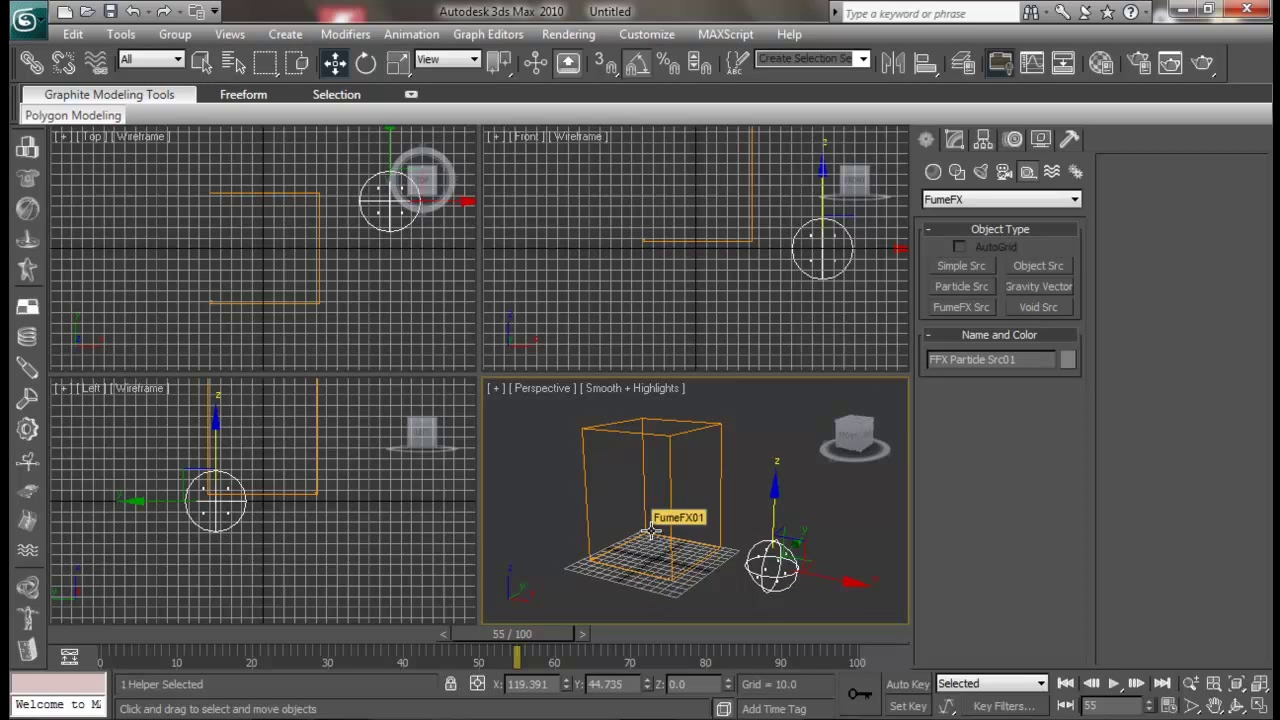
Create a PF Source particle emitter about 51 long and 64 wide at the base of the container.
middle_click_drag(651, 530, 697, 508)
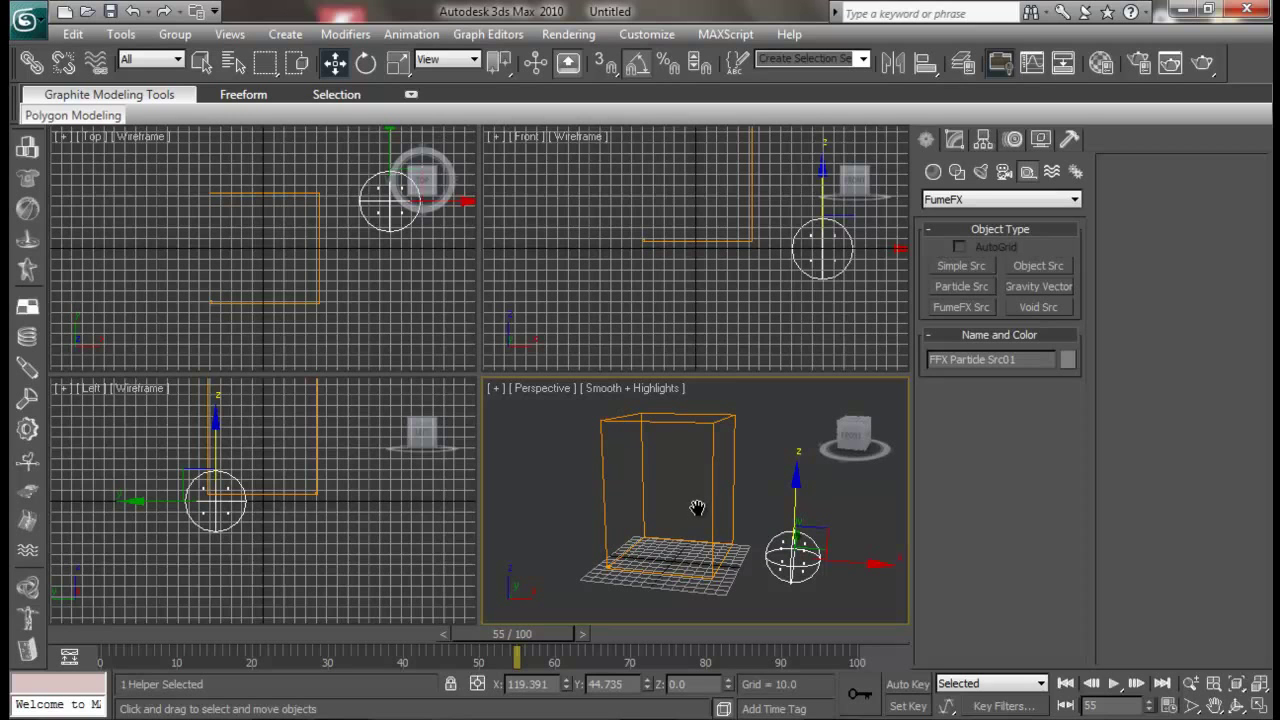
middle_click_drag(706, 520, 699, 516)
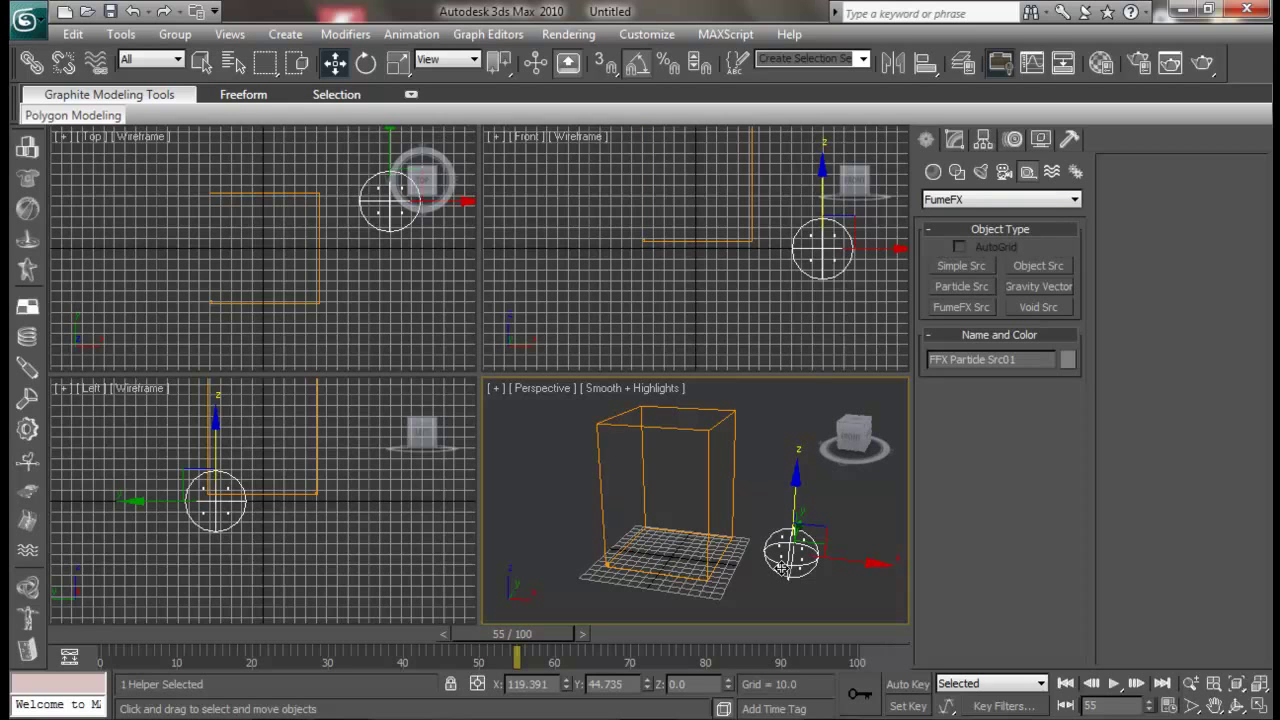
middle_click_drag(733, 527, 723, 537)
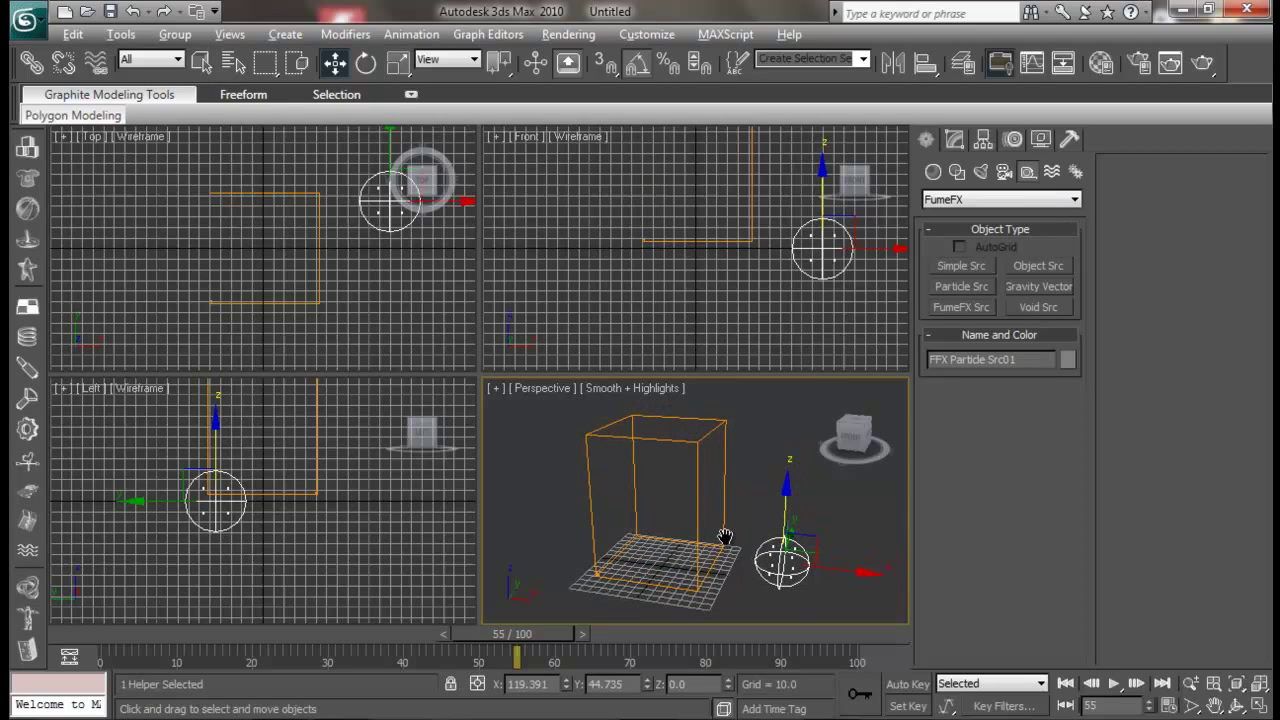
left_click(935, 171)
left_click(968, 200)
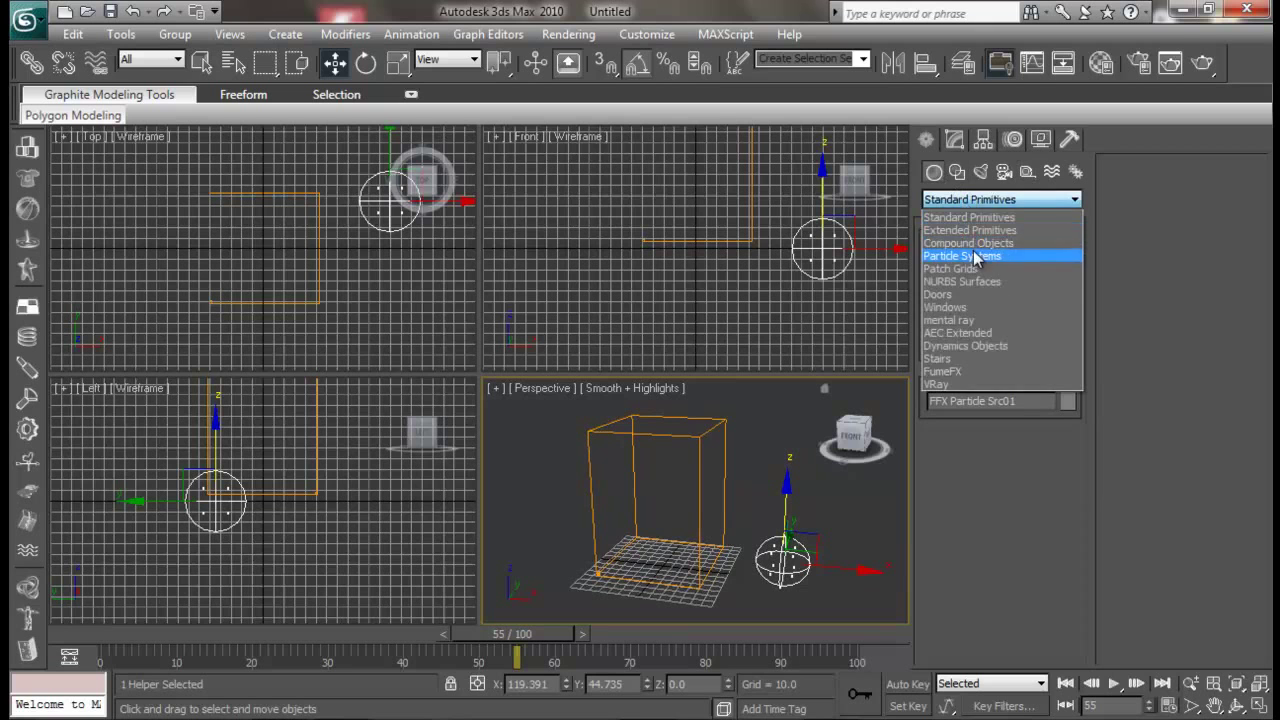
left_click(970, 255)
left_click(978, 266)
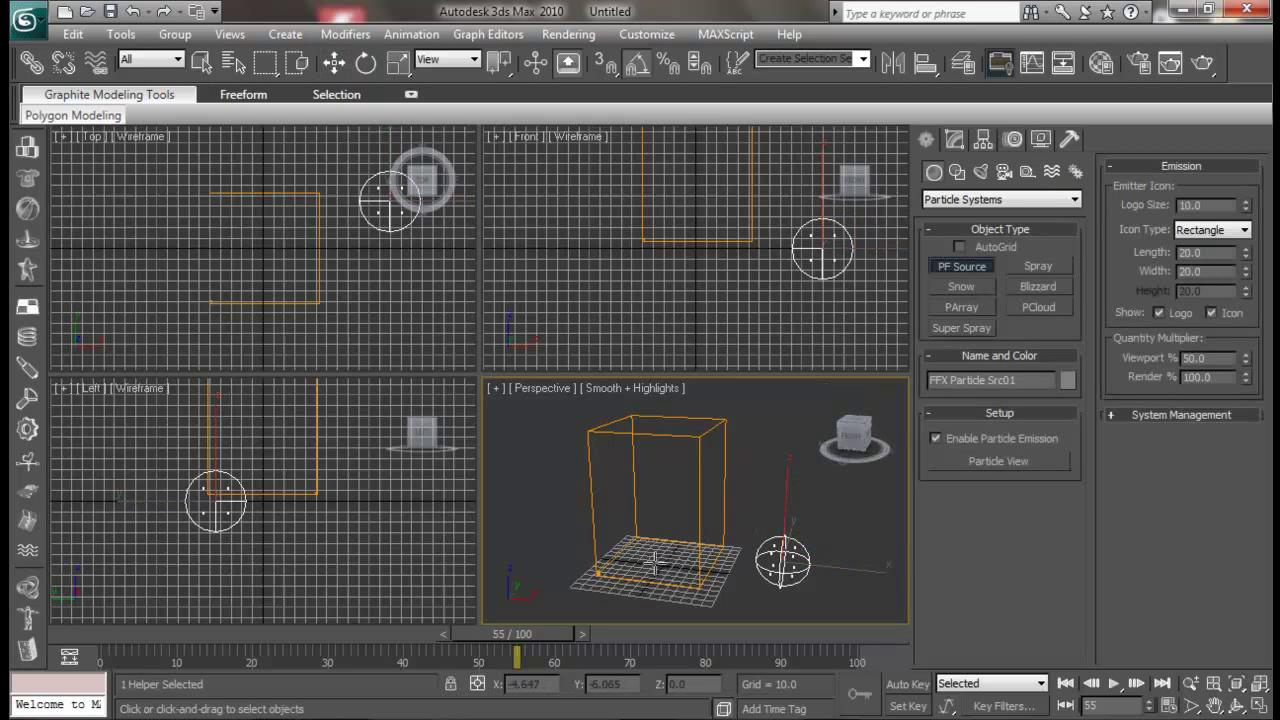
left_click_drag(652, 562, 688, 583)
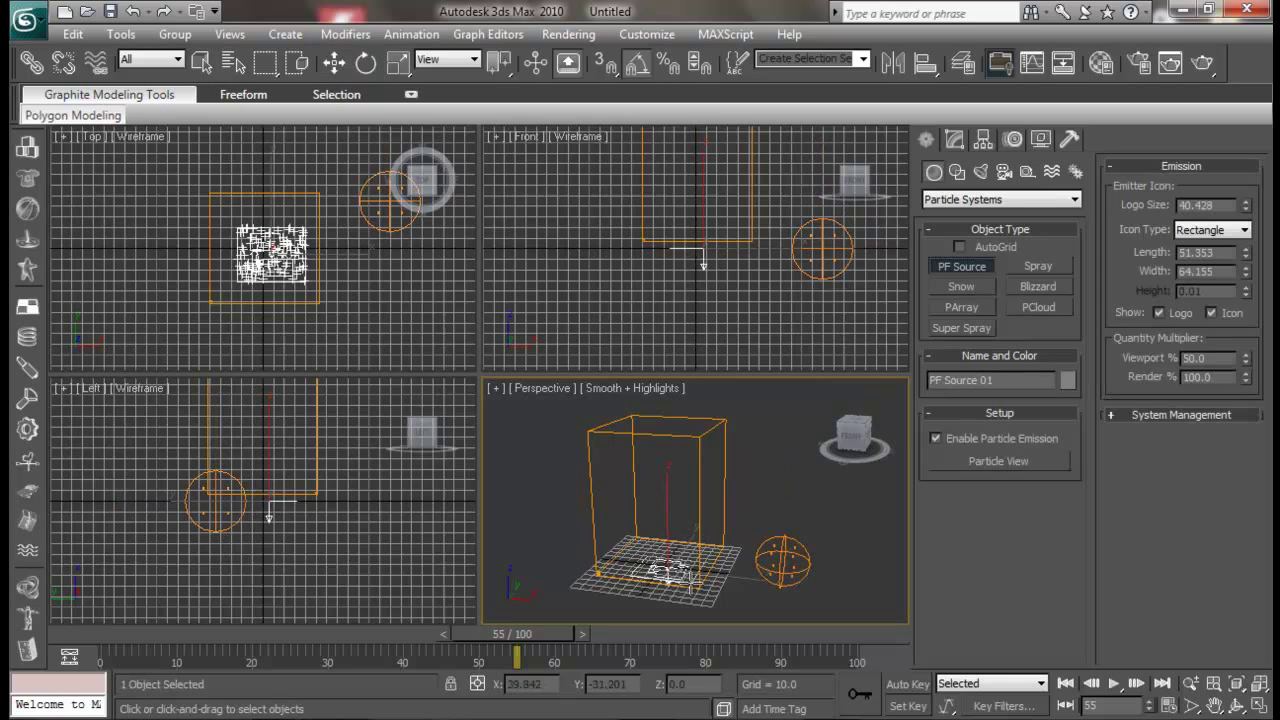
key("w")
Rotate the PF Source 180 degrees so it emits upward and scrub the timeline to frame 13 to check the particles.
middle_click_drag(708, 545, 760, 537, "alt")
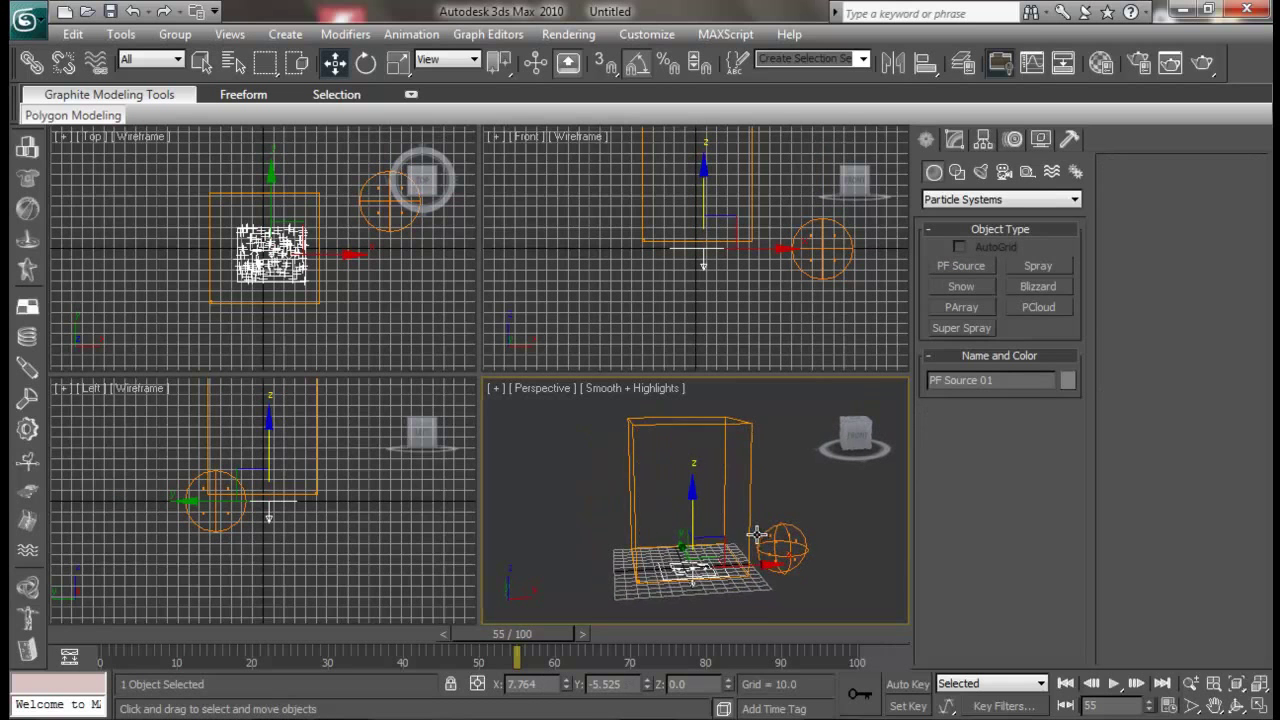
key("e")
left_click_drag(729, 512, 452, 507)
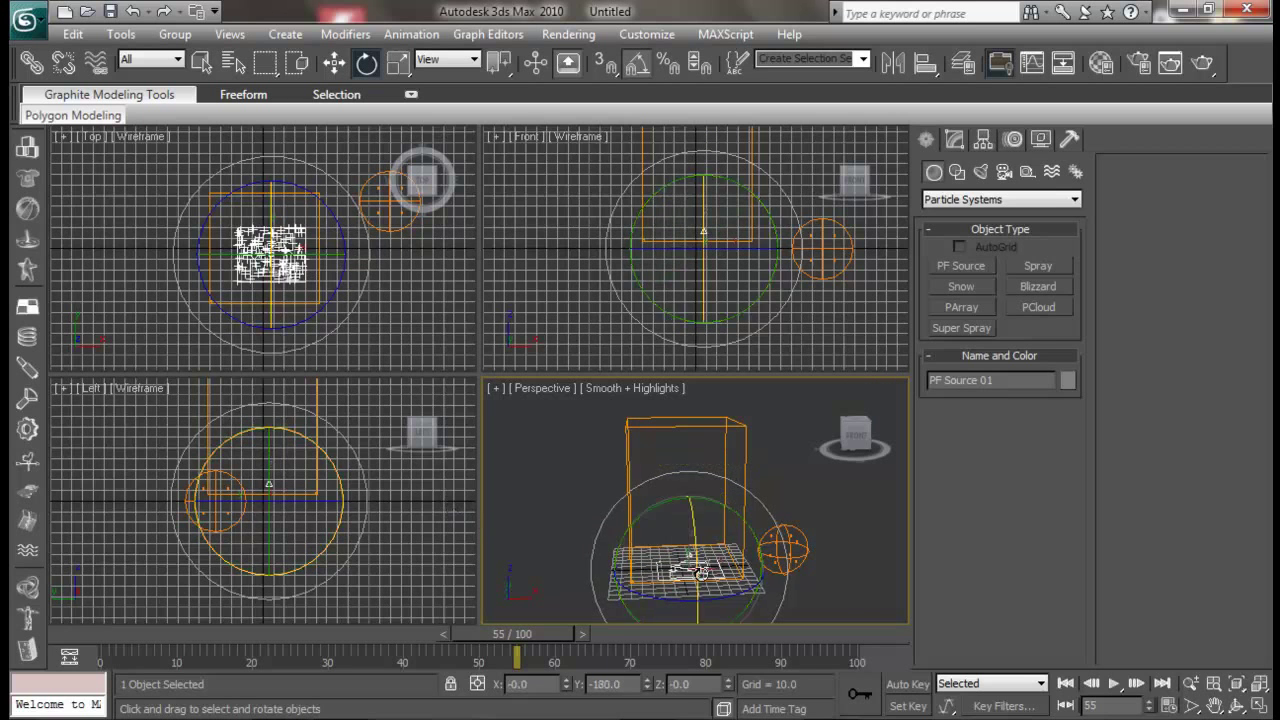
left_click(854, 598)
middle_click_drag(854, 598, 737, 563)
left_click_drag(149, 648, 184, 612)
left_click_drag(249, 628, 225, 628)
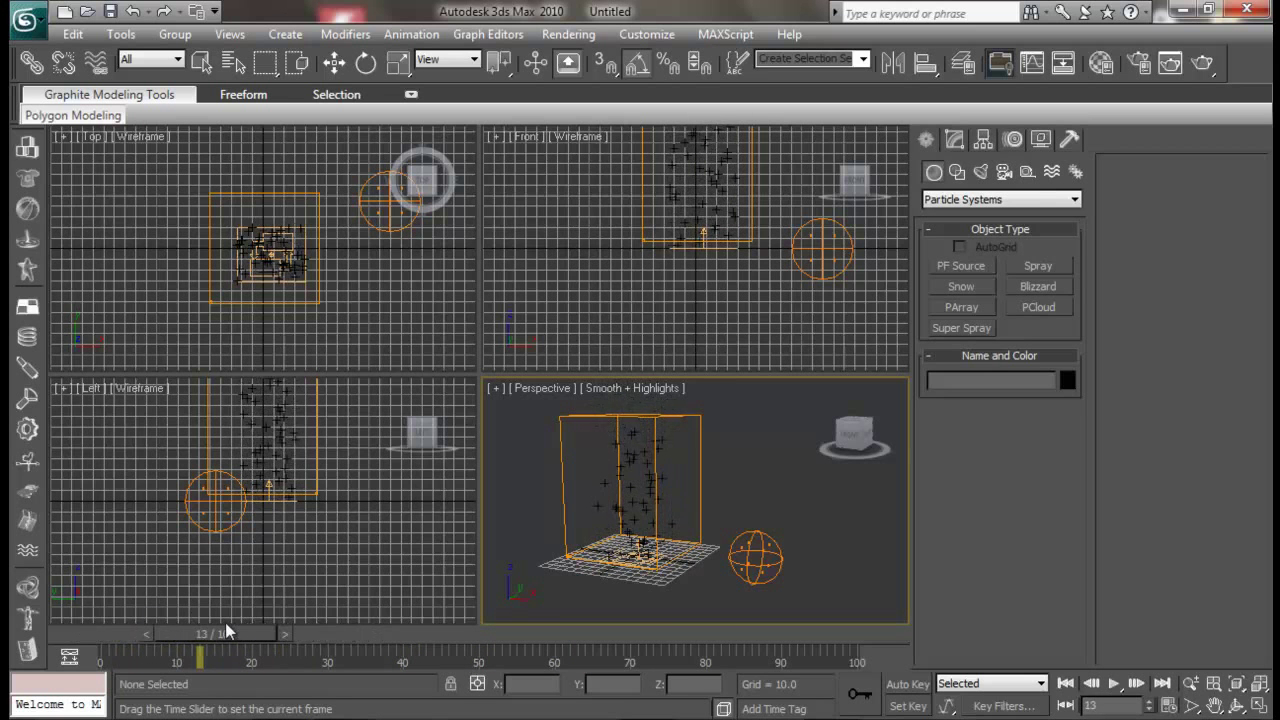
Open Particle View for the PF Source and rearrange its layout to show all operators of Event 01.
key("e")
middle_click_drag(611, 591, 661, 568, "alt")
left_click(661, 568)
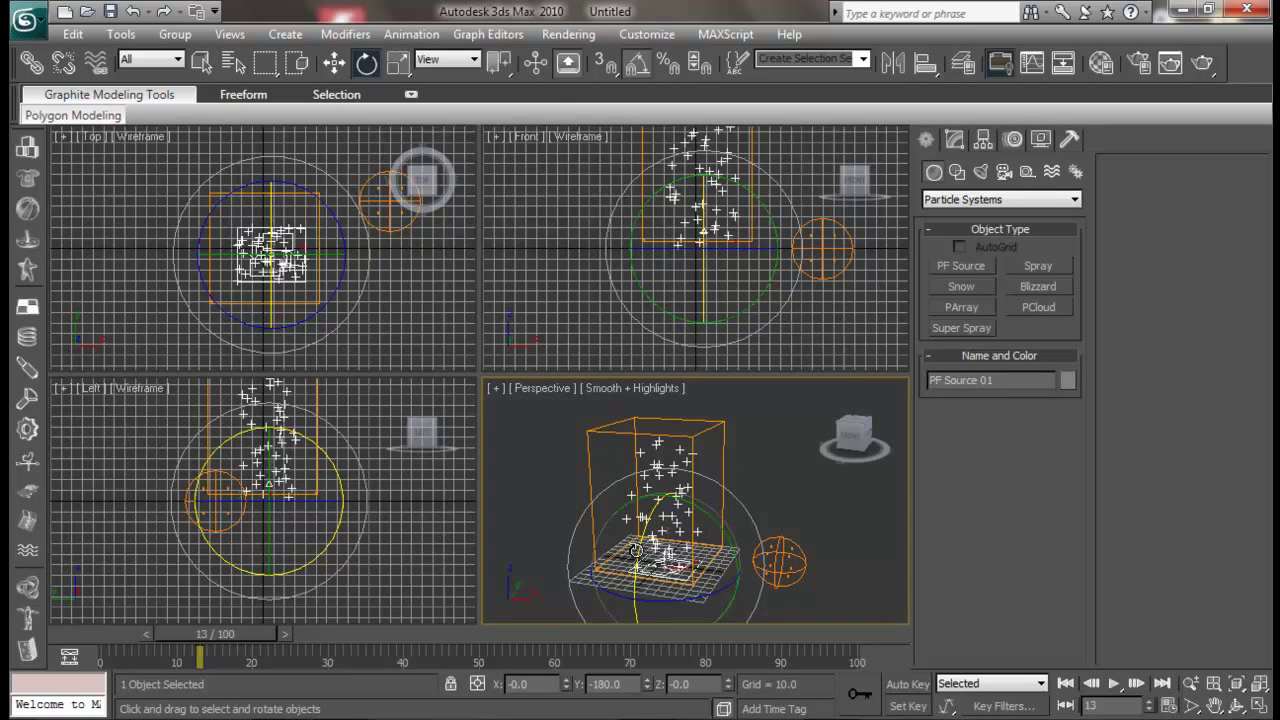
key("6")
left_click_drag(312, 95, 341, 65)
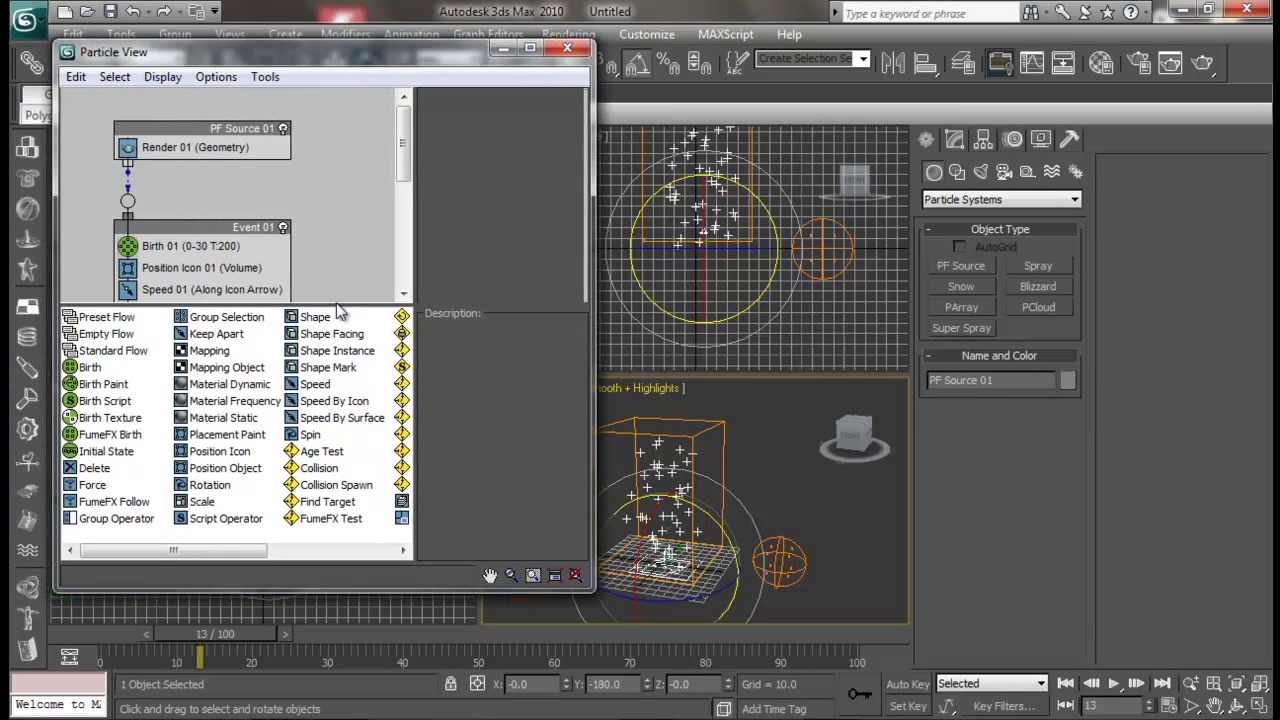
left_click_drag(344, 305, 344, 364)
left_click_drag(236, 226, 230, 197)
Set the Birth operator's Emit Stop to 100 and return the timeline to frame 0.
left_click(224, 218)
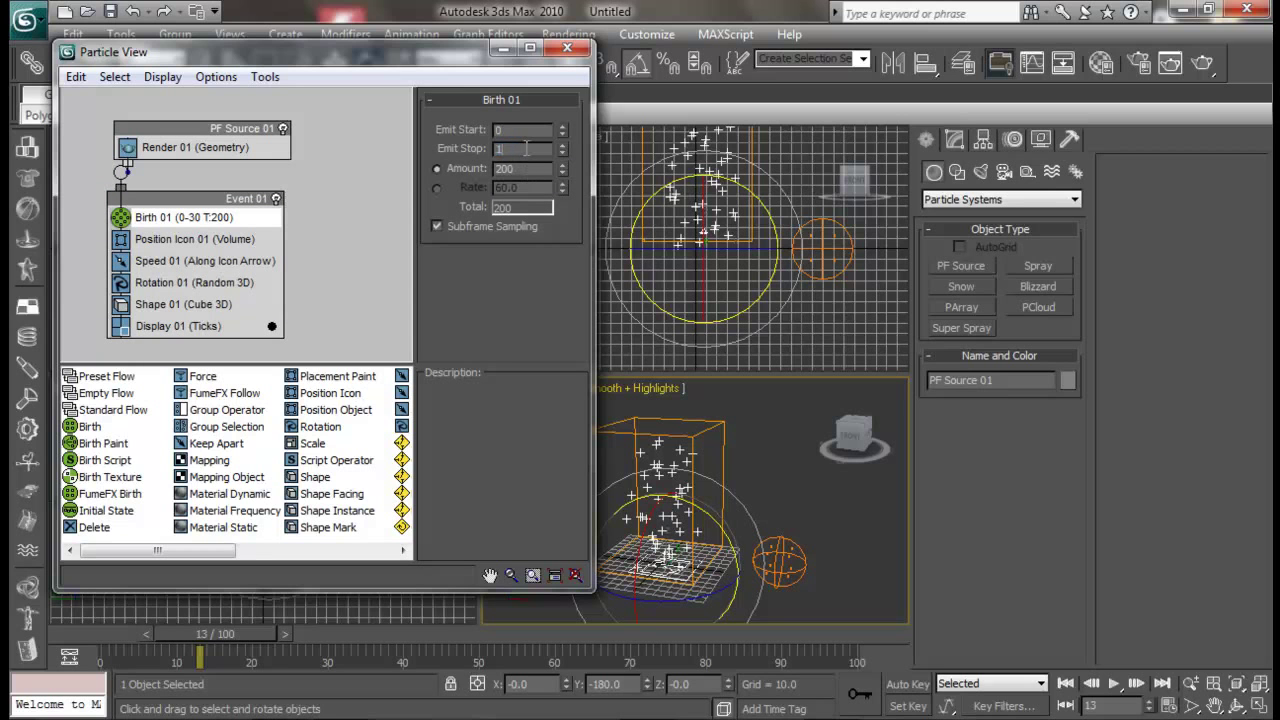
left_click(527, 148)
type("100")
key("Return")
left_click_drag(220, 640, 148, 648)
key("e")
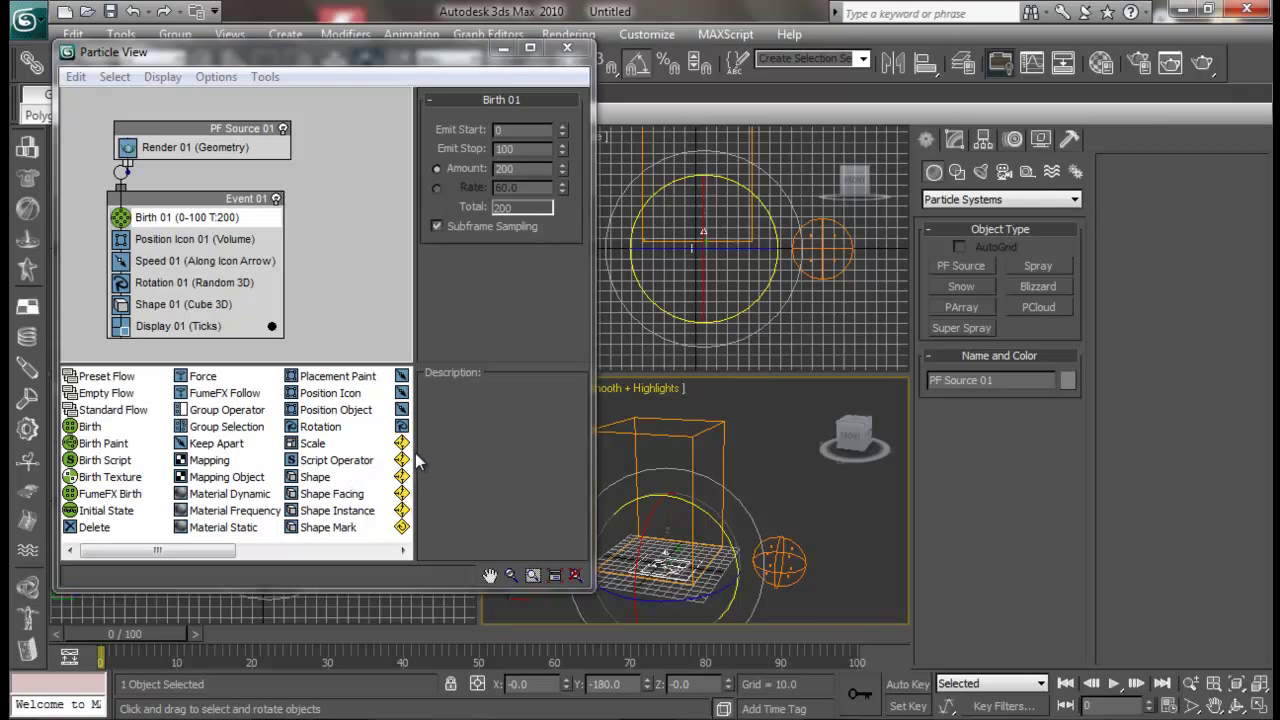
Widen Particle View, examine the operator depot and the Position Icon and Speed settings of Event 01, and close it.
left_click_drag(595, 486, 881, 498)
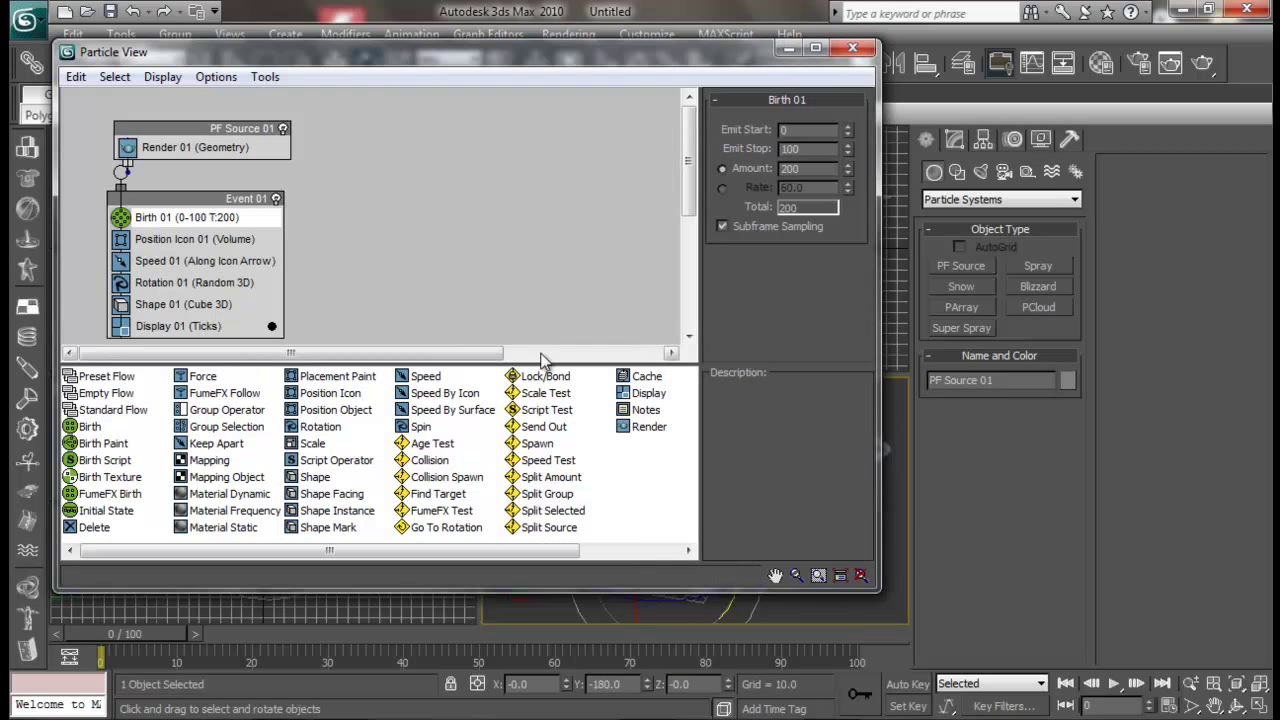
left_click_drag(600, 52, 645, 80)
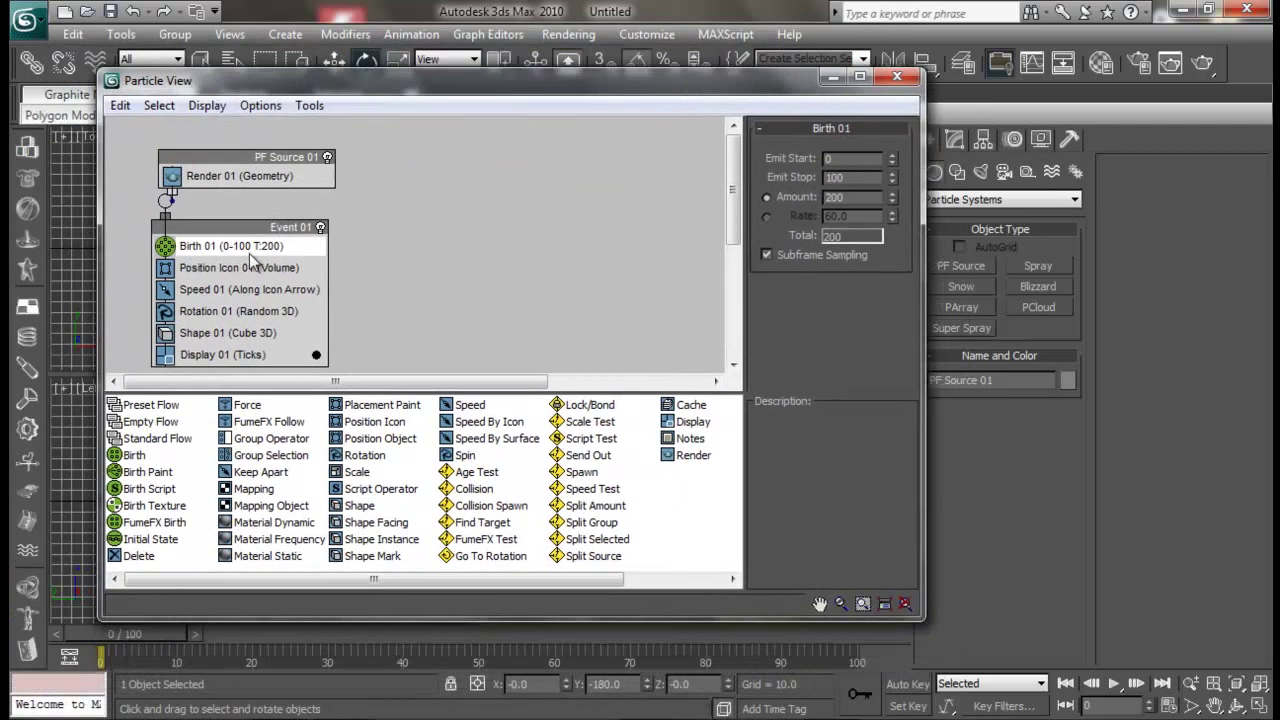
left_click(254, 268)
left_click(253, 290)
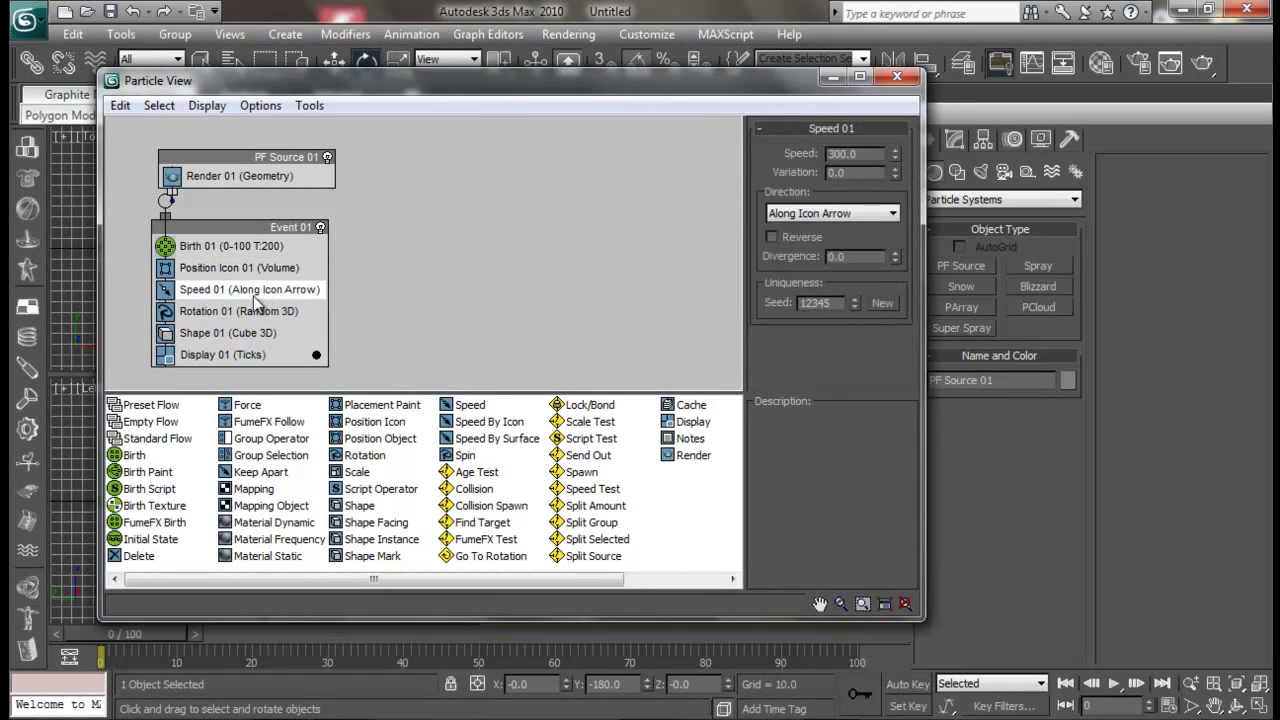
left_click_drag(558, 90, 252, 89)
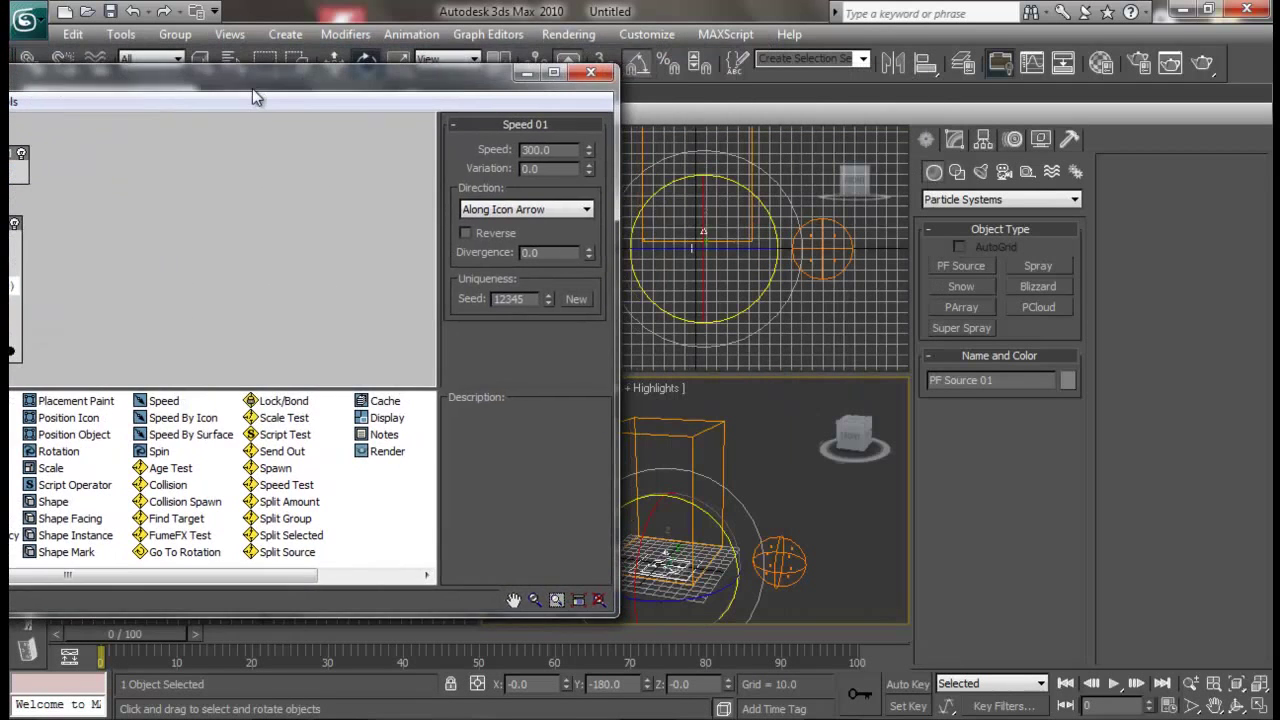
left_click_drag(497, 78, 784, 120)
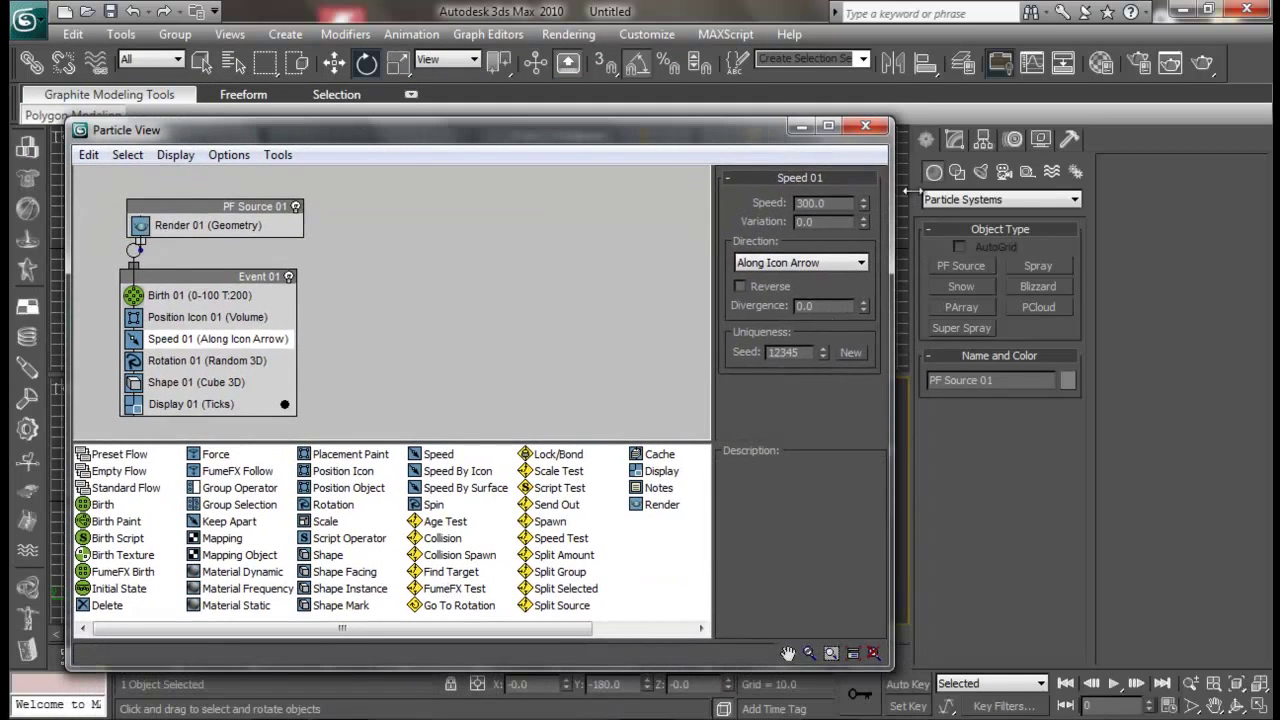
left_click(866, 126)
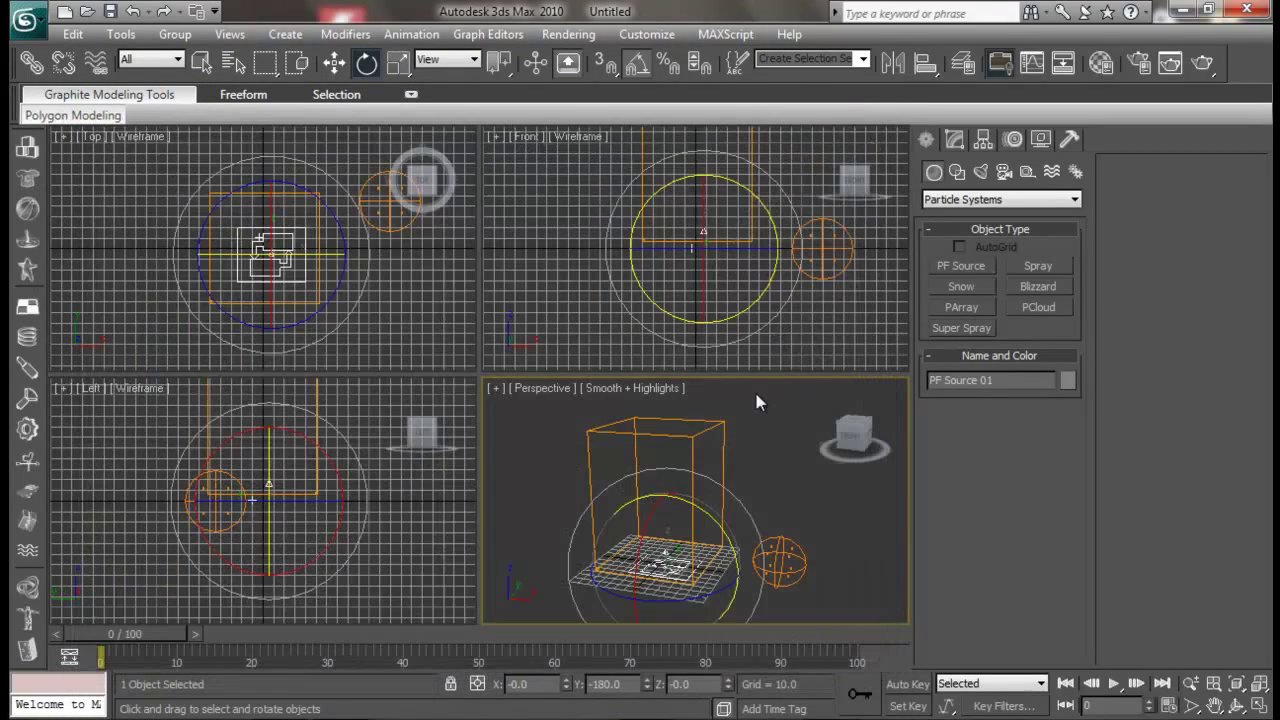
Raise the PF Source emitter slightly to align it with the container's floor.
middle_click_drag(738, 453, 744, 458)
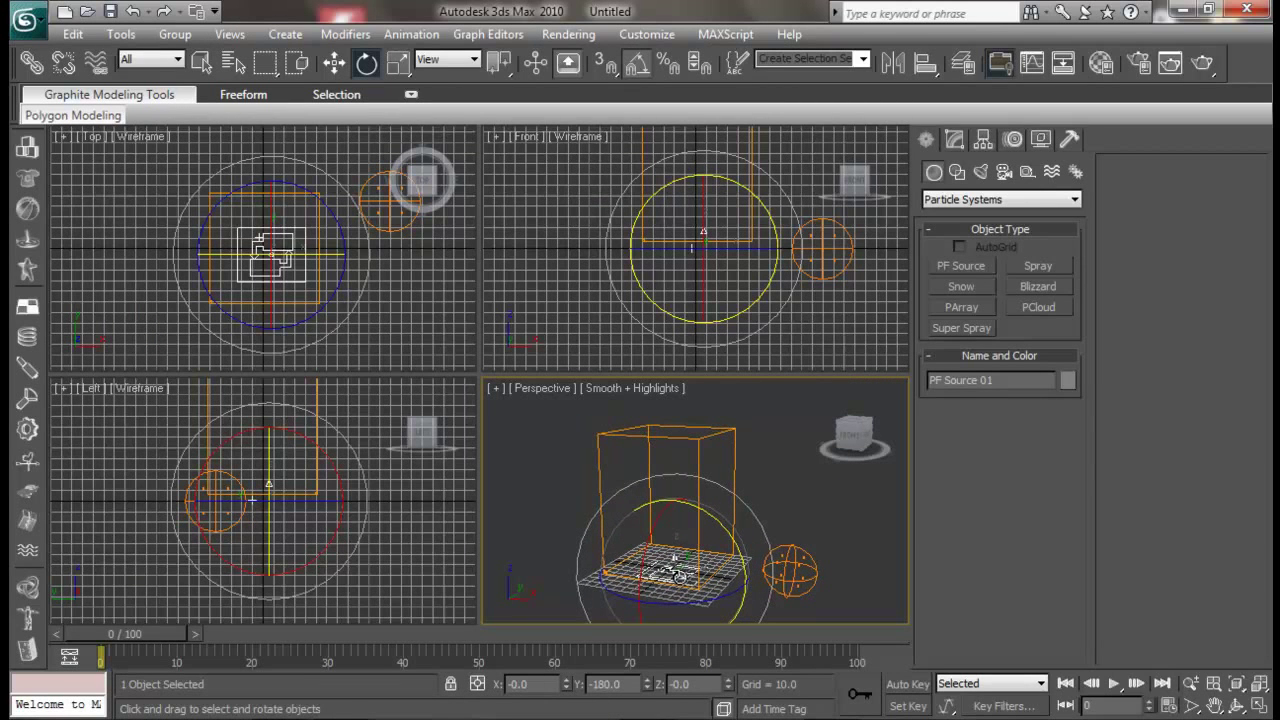
key("w")
left_click_drag(675, 512, 675, 507)
middle_click_drag(673, 537, 768, 556, "alt")
Select the FumeFX particle source helper and assign PF Source 01 as its particle emitter.
left_click(804, 573)
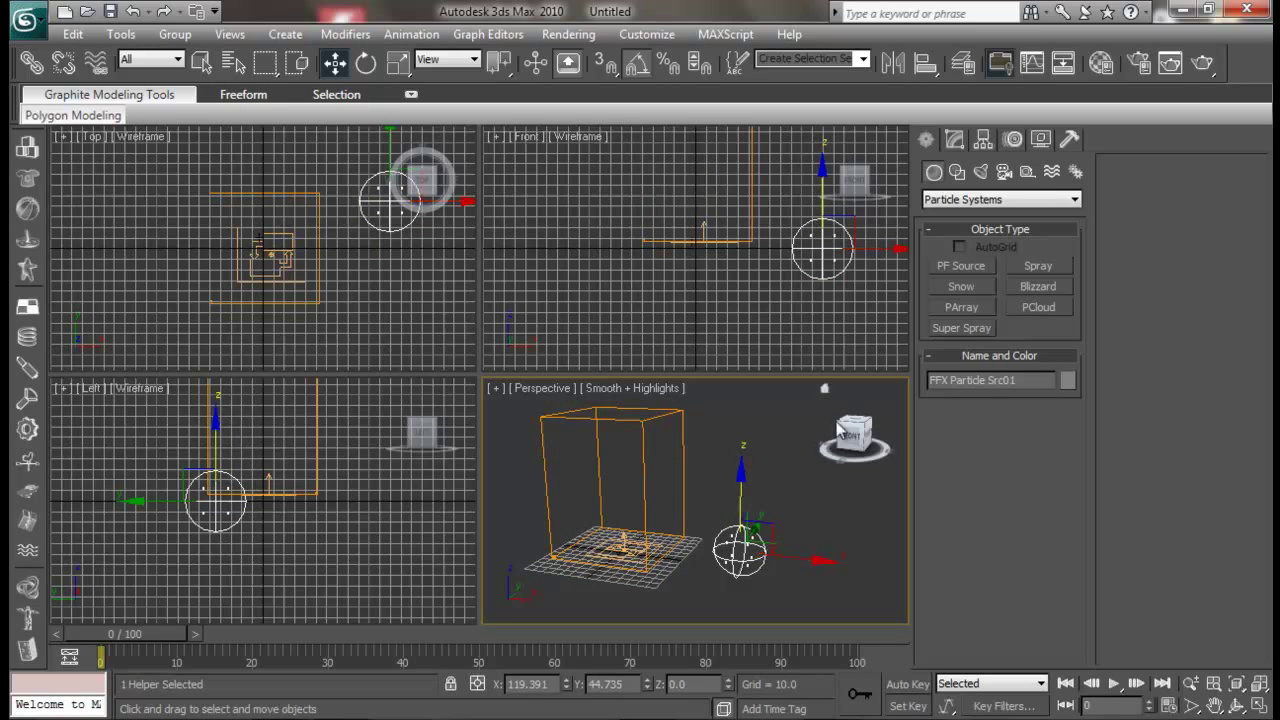
left_click(962, 143)
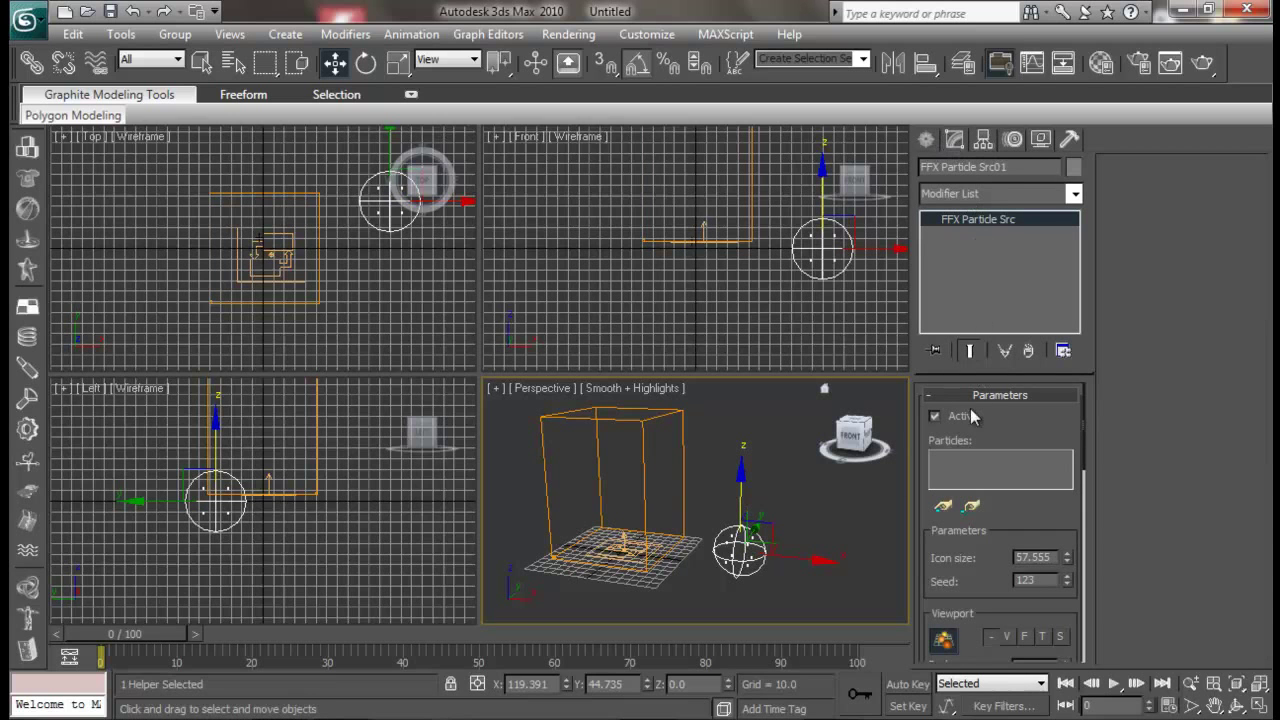
left_click(946, 508)
left_click(615, 548)
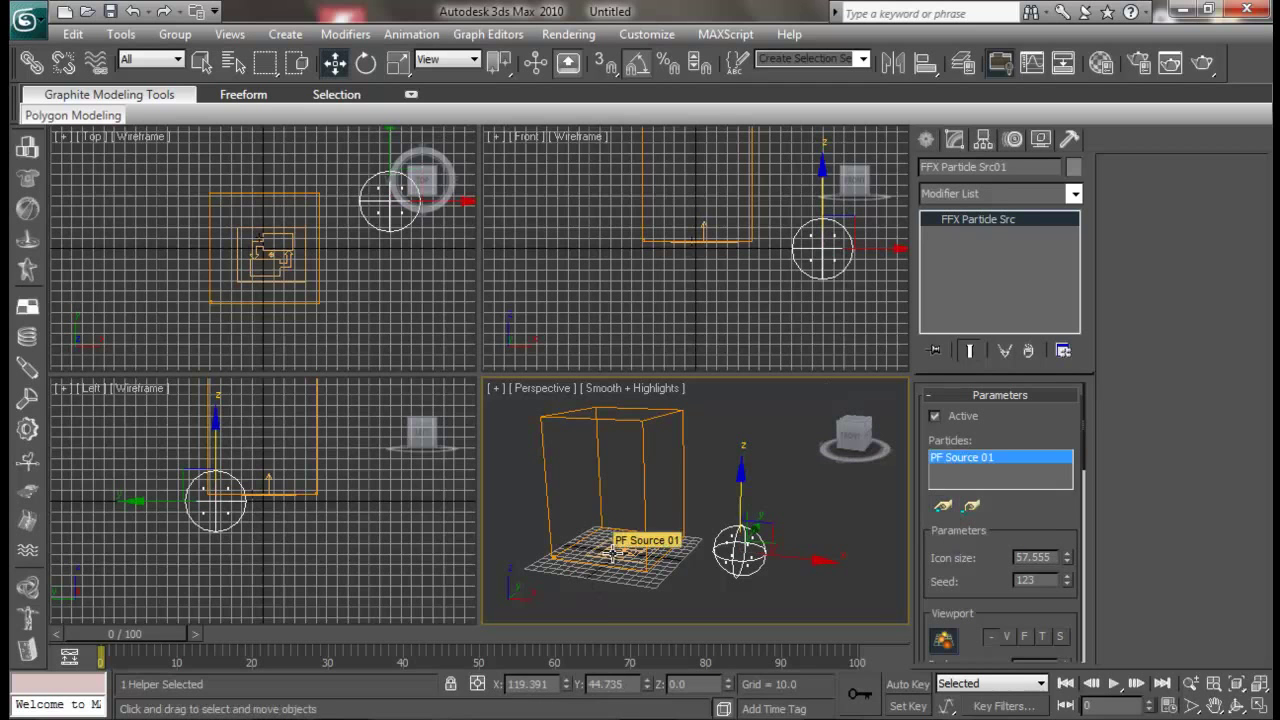
Open the FumeFX container's settings and add FFX Particle Src01 to its objects and sources list.
left_click(696, 431)
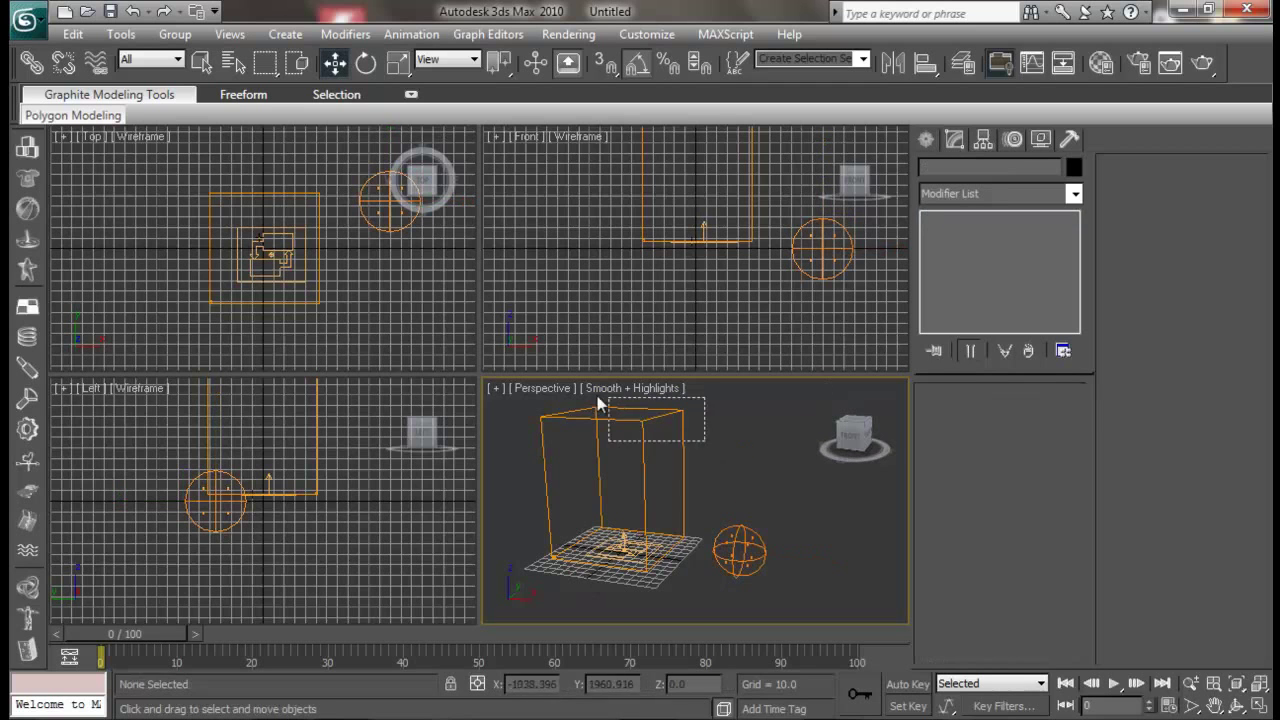
double_click(634, 414)
left_click_drag(237, 36, 238, 63)
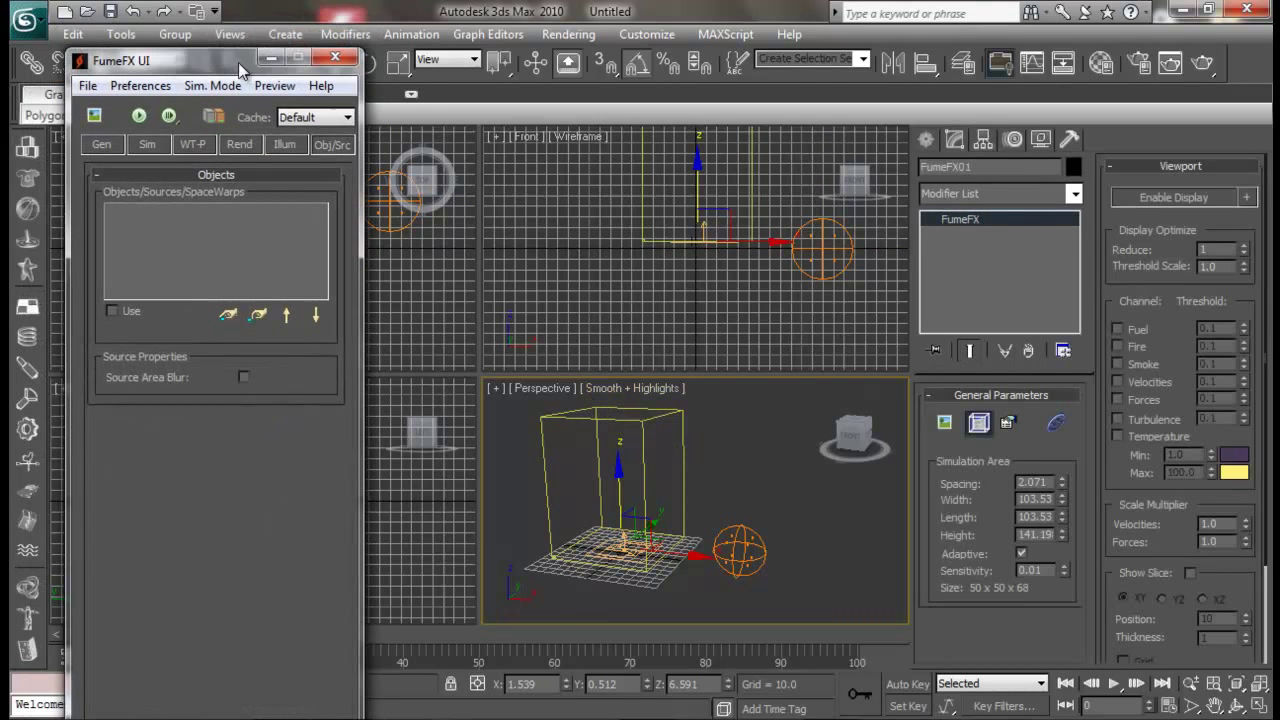
left_click(332, 144)
left_click(334, 145)
left_click(229, 317)
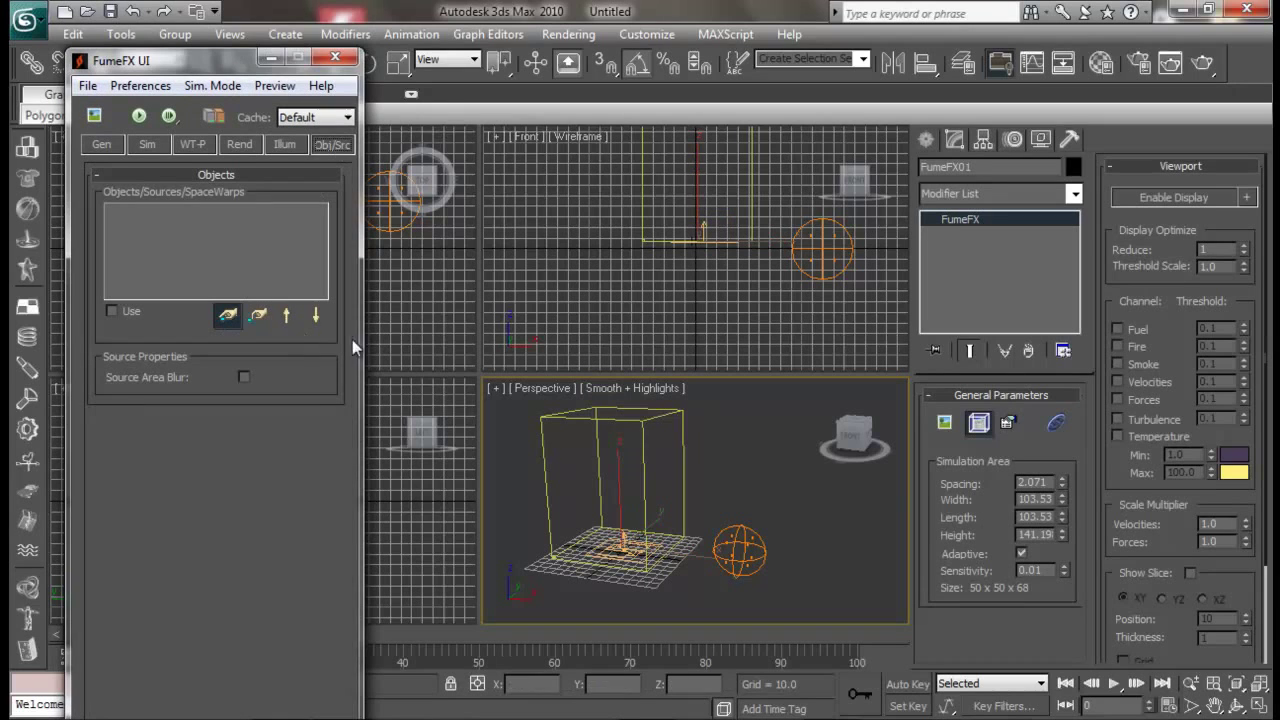
left_click(737, 531)
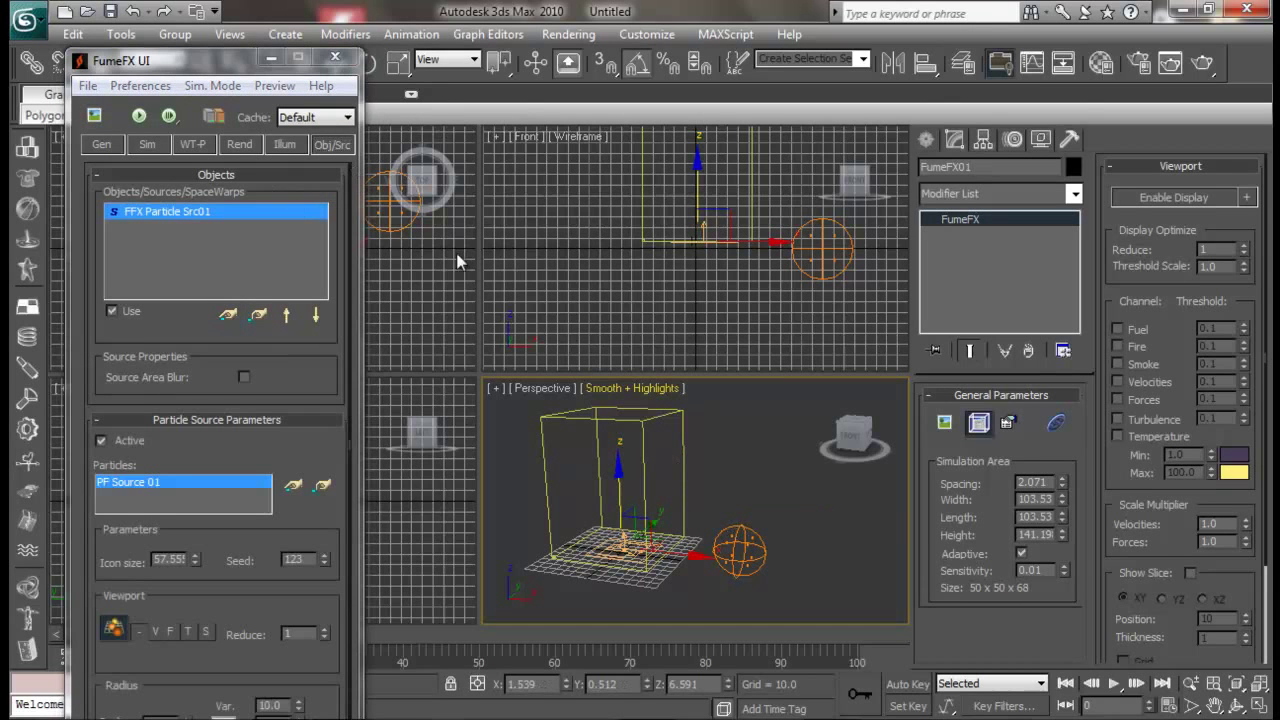
Run the default simulation with the output preview showing, stop it before the last frame, and close both FumeFX windows.
left_click(135, 115)
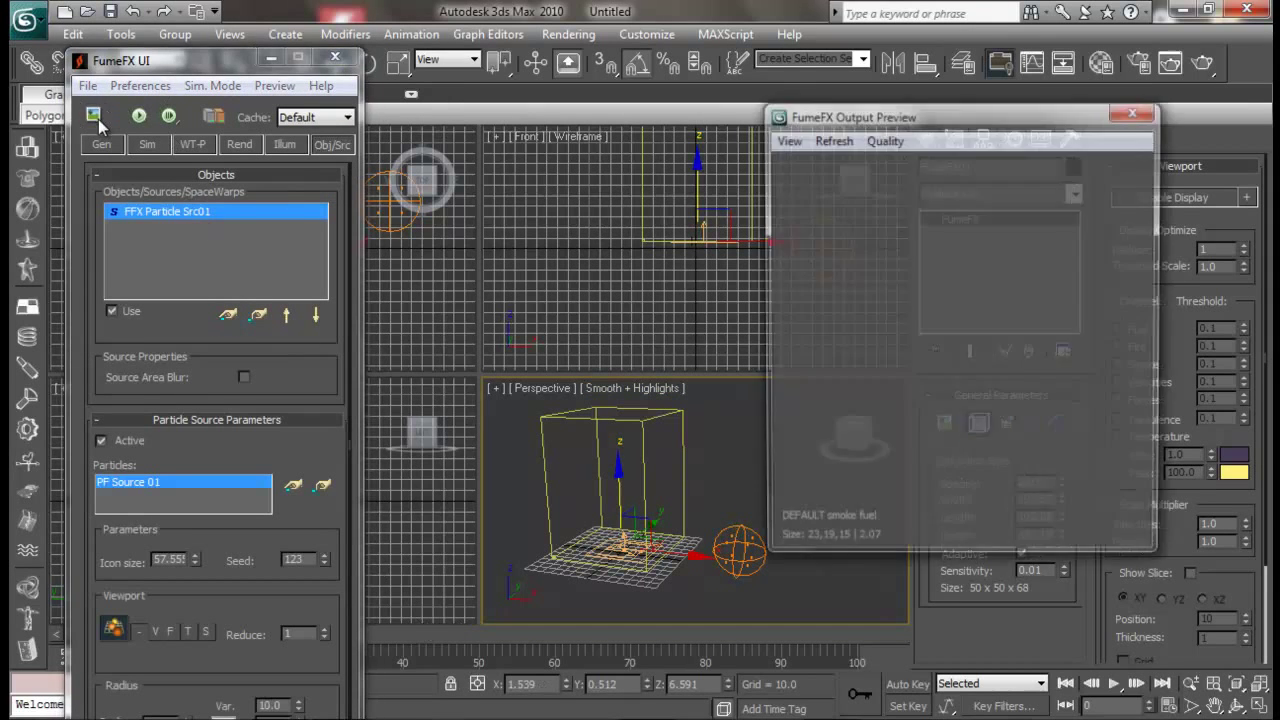
left_click_drag(905, 110, 854, 104)
left_click(167, 116)
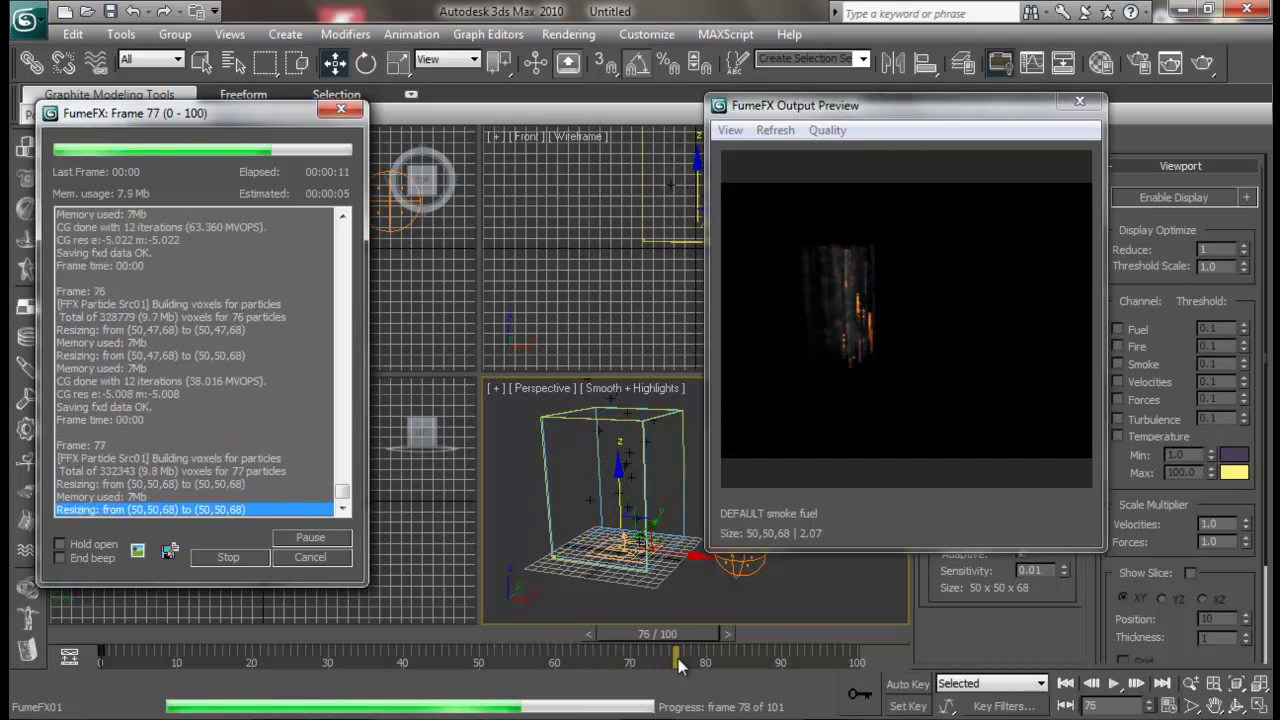
left_click(241, 553)
left_click(1080, 101)
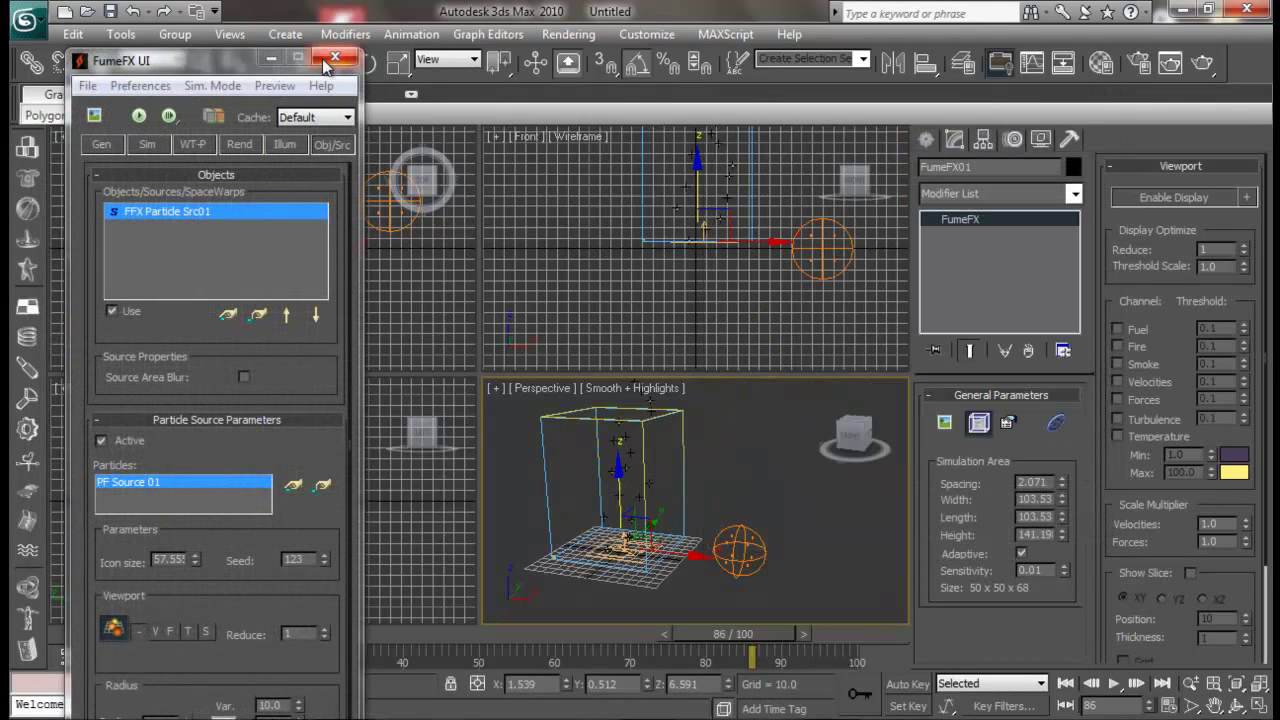
left_click(335, 57)
Inspect the emitted particles around the container and reopen its FumeFX settings to review the particle source parameters.
middle_click_drag(653, 453, 683, 507, "alt")
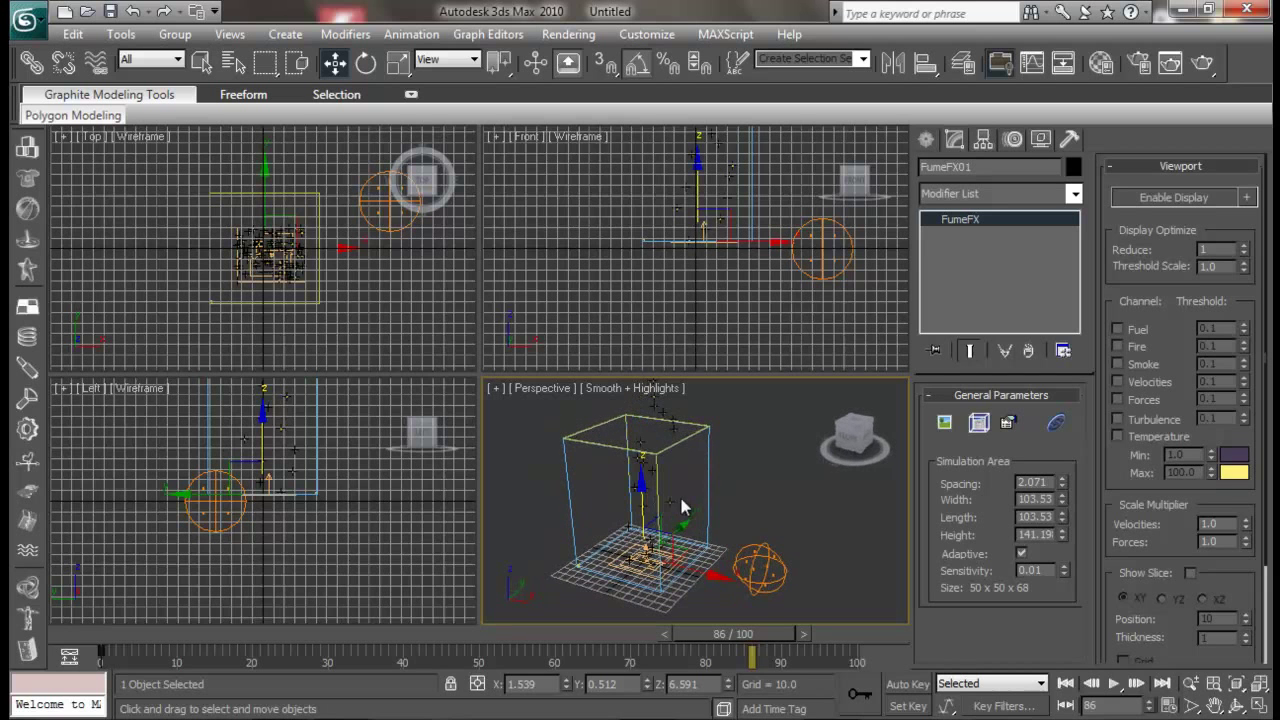
middle_click_drag(618, 572, 701, 532, "alt")
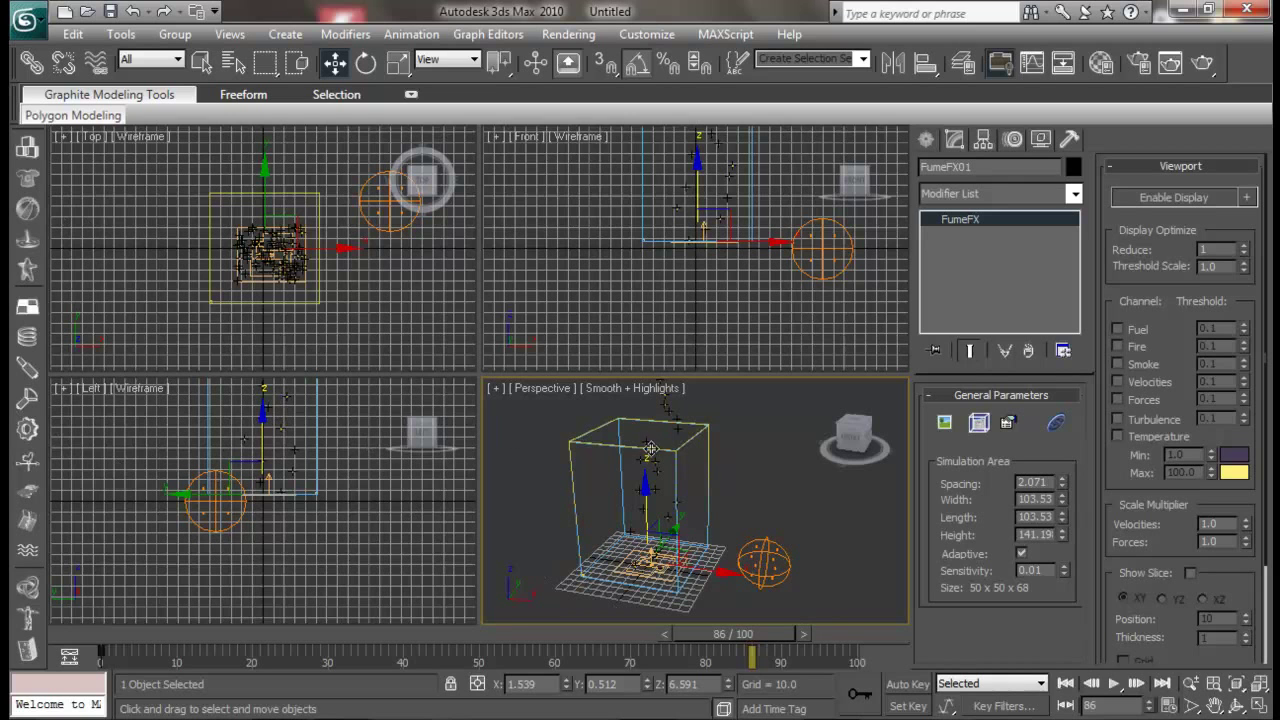
left_click(707, 421)
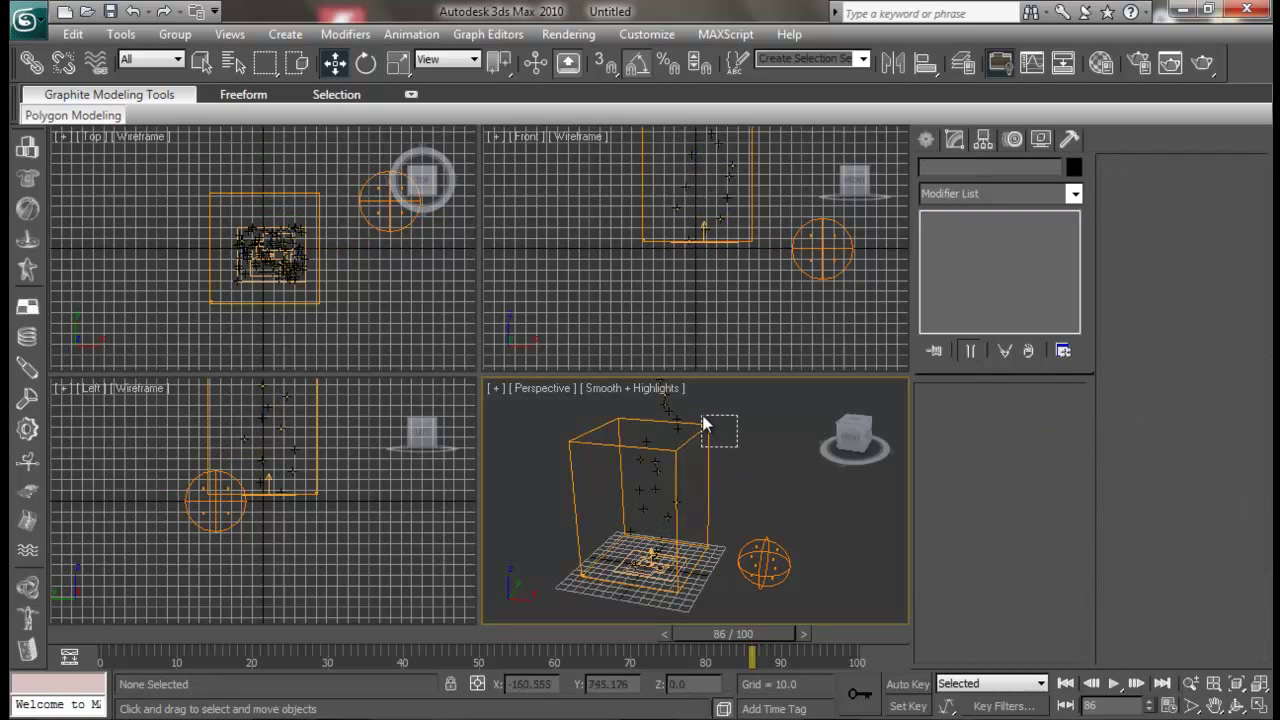
left_click(700, 421)
left_click(979, 422)
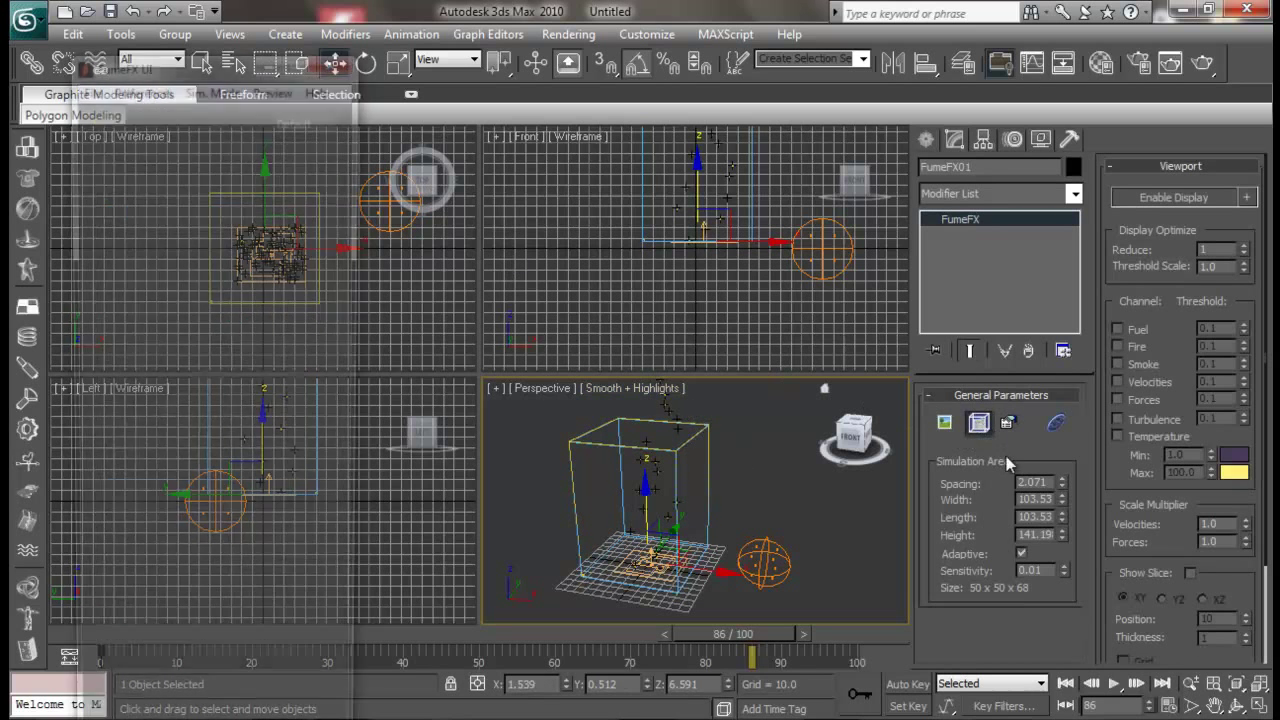
left_click_drag(248, 52, 262, 10)
left_click_drag(276, 560, 278, 499)
Reduce the particle source's icon size to about 37.4 and increase its radius to 12.19 in the container's FumeFX settings.
left_click(764, 563)
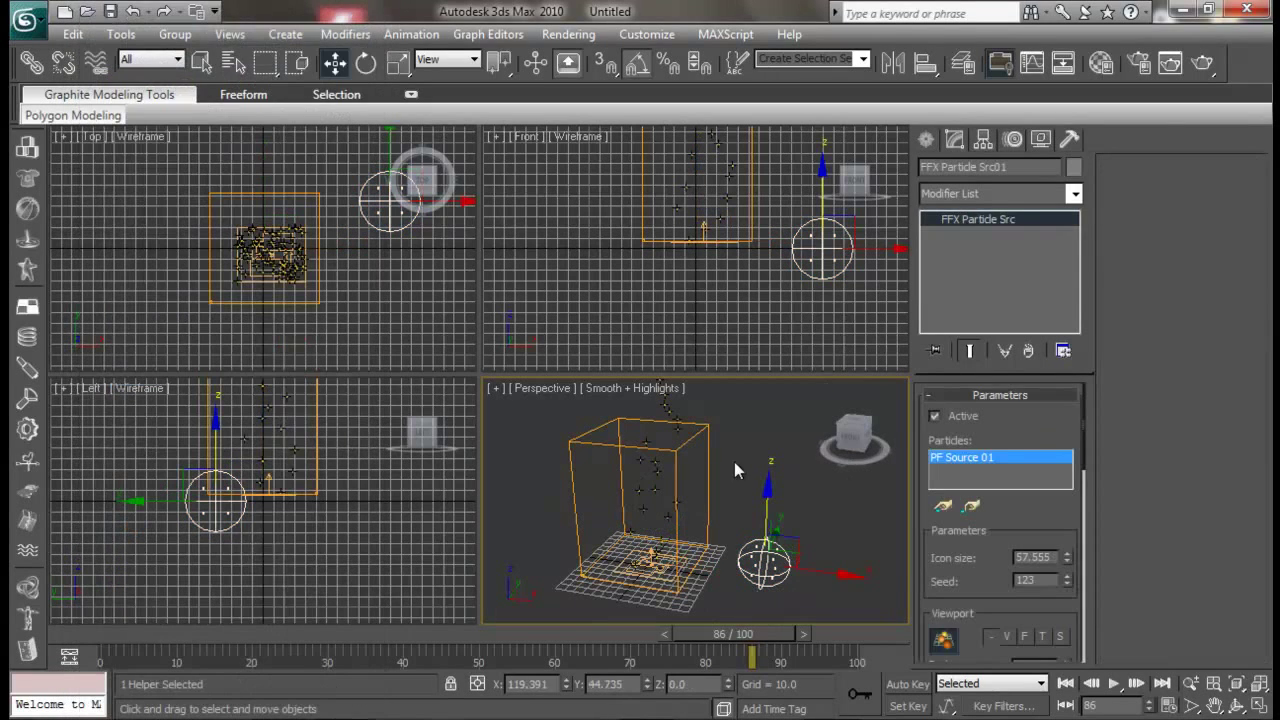
left_click(700, 428)
left_click_drag(242, 17, 254, 13)
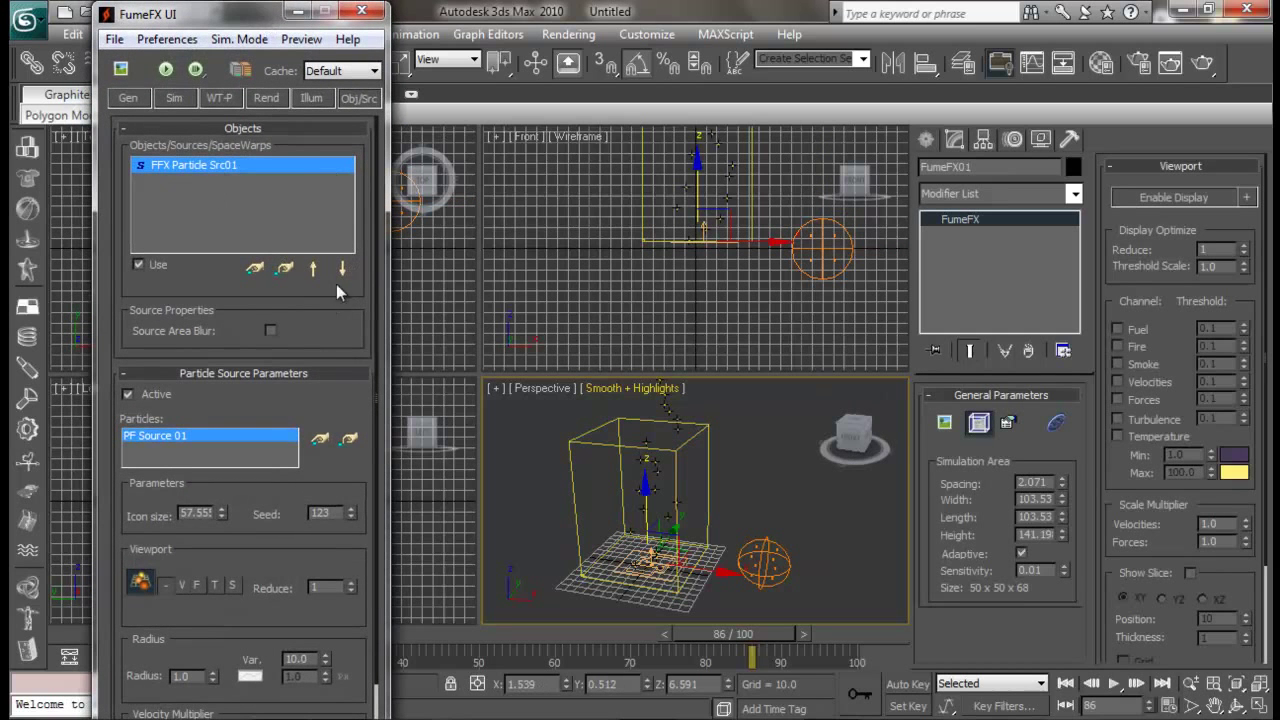
left_click_drag(328, 410, 329, 314)
scroll(329, 314, "down", 3)
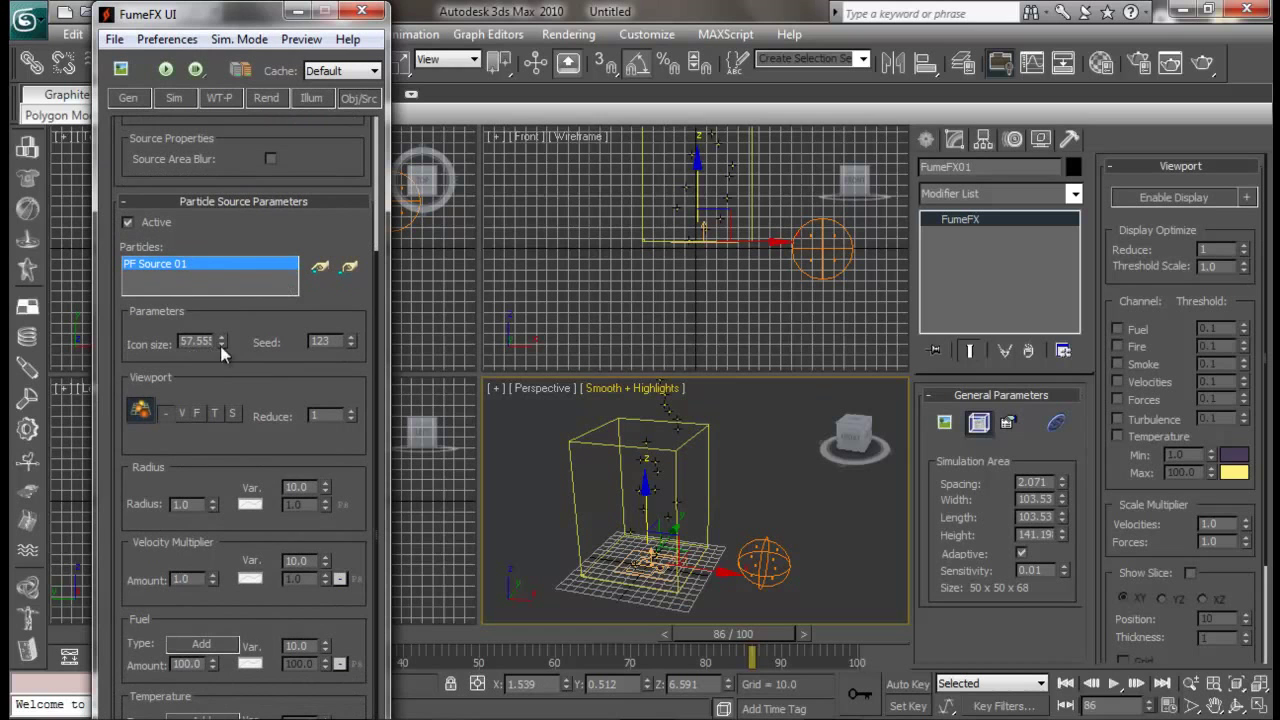
left_click_drag(222, 345, 251, 416)
scroll(245, 390, "down", 1)
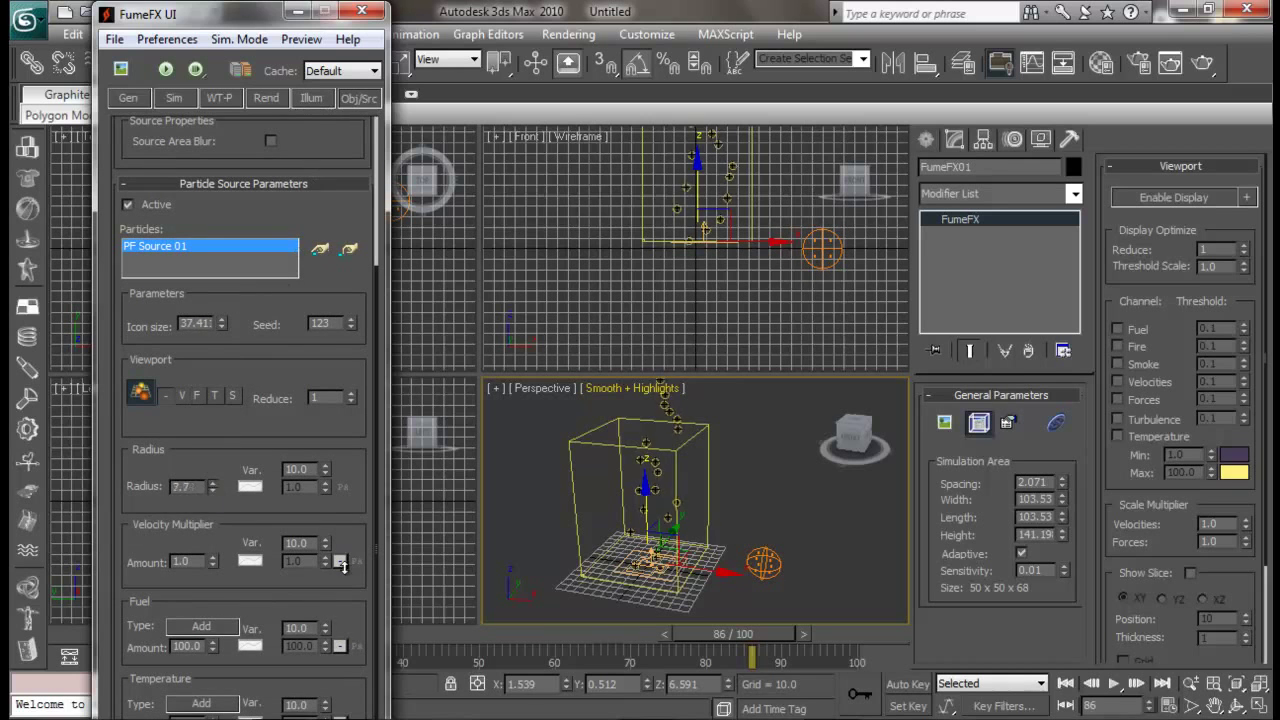
Rerun the default simulation with the larger particle radius in the output preview and stop it around frame 15.
left_click(119, 68)
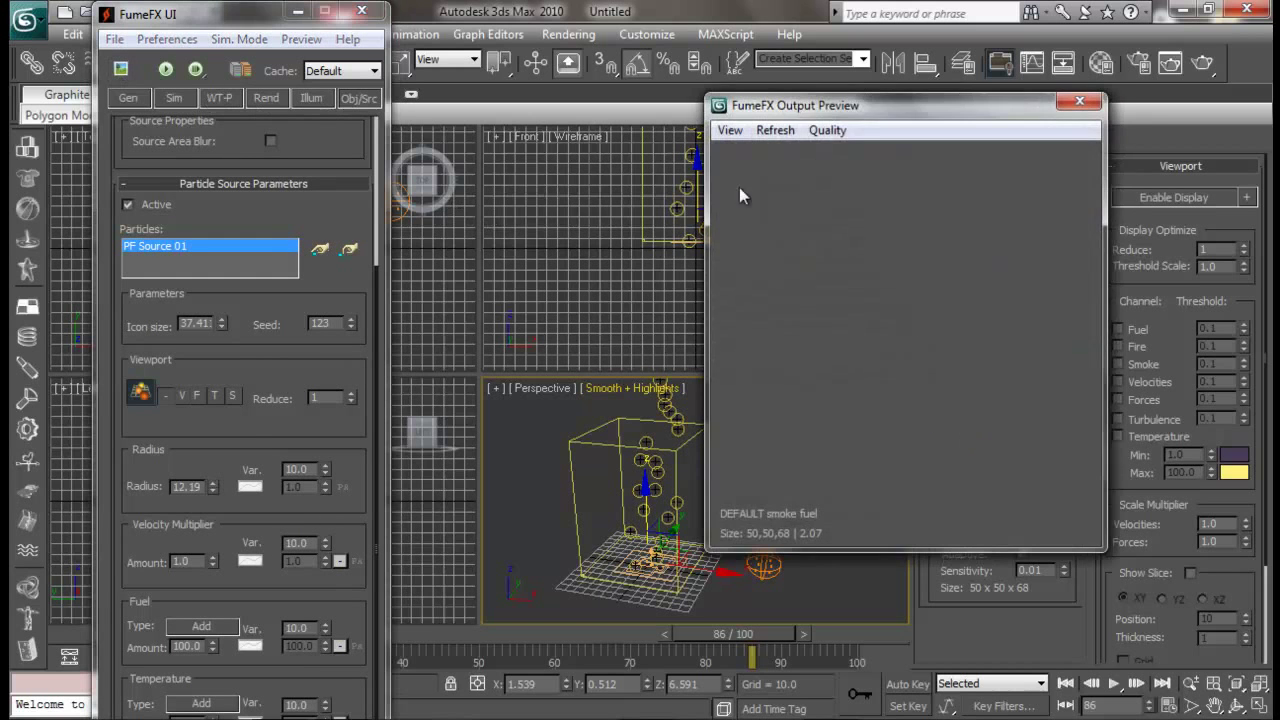
left_click_drag(804, 113, 860, 112)
left_click(165, 68)
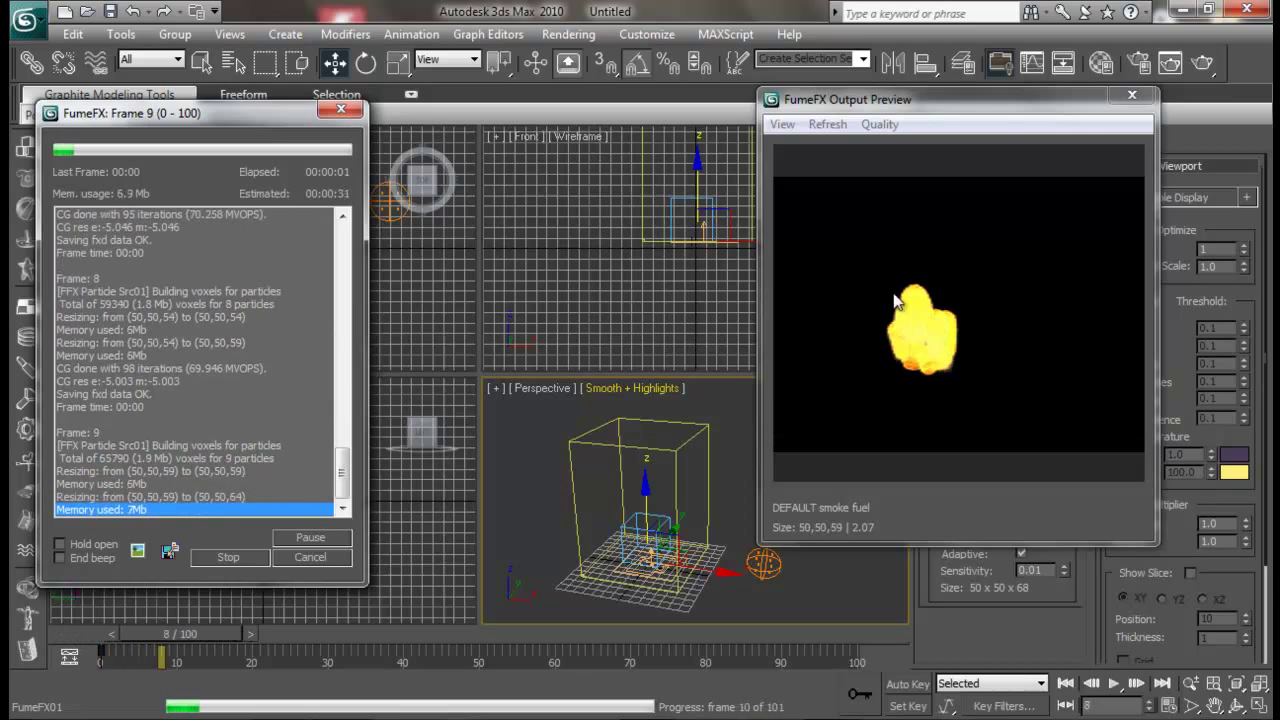
left_click(243, 555)
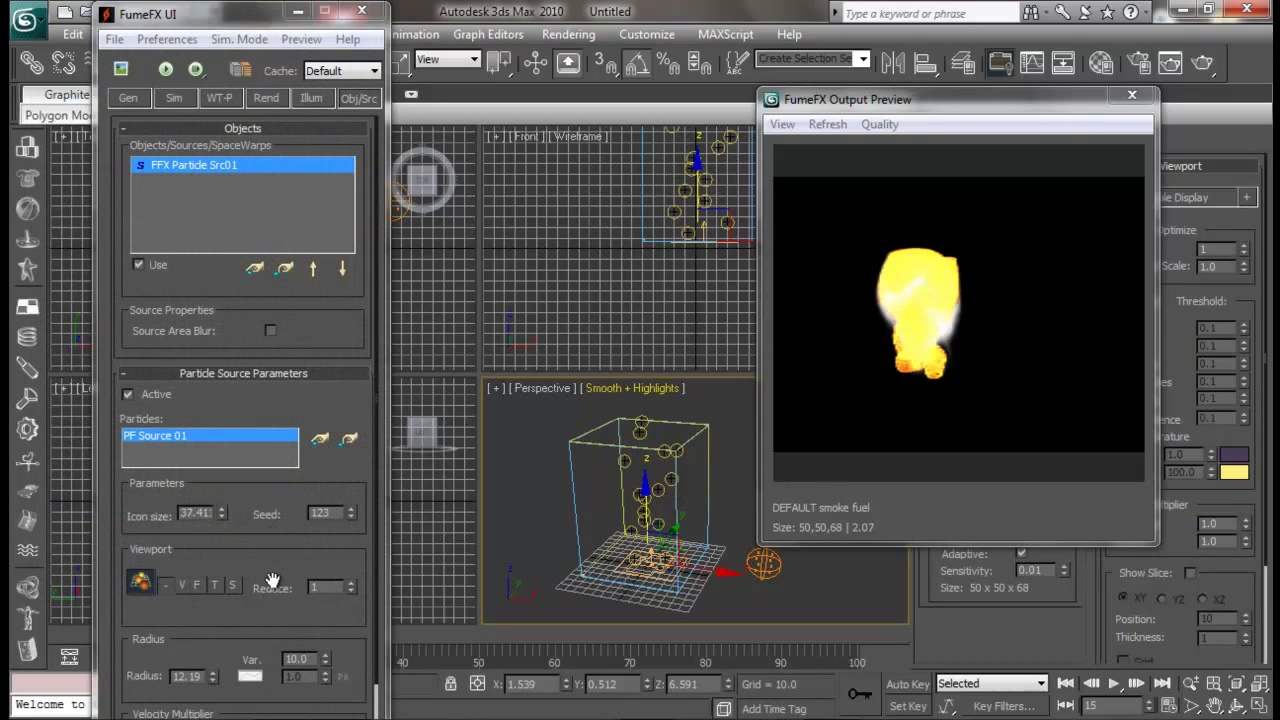
Review the particle source parameters in the FumeFX settings, and close the settings and output preview windows.
left_click_drag(270, 530, 266, 341)
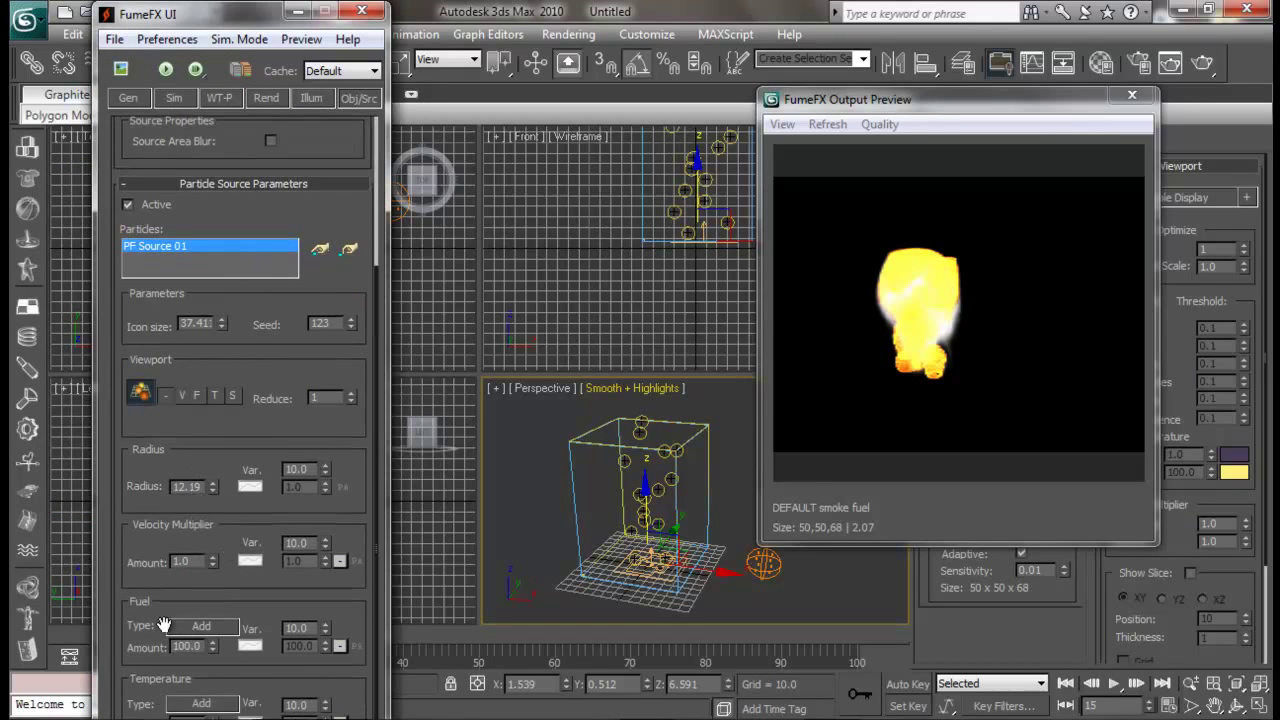
left_click_drag(272, 18, 237, 22)
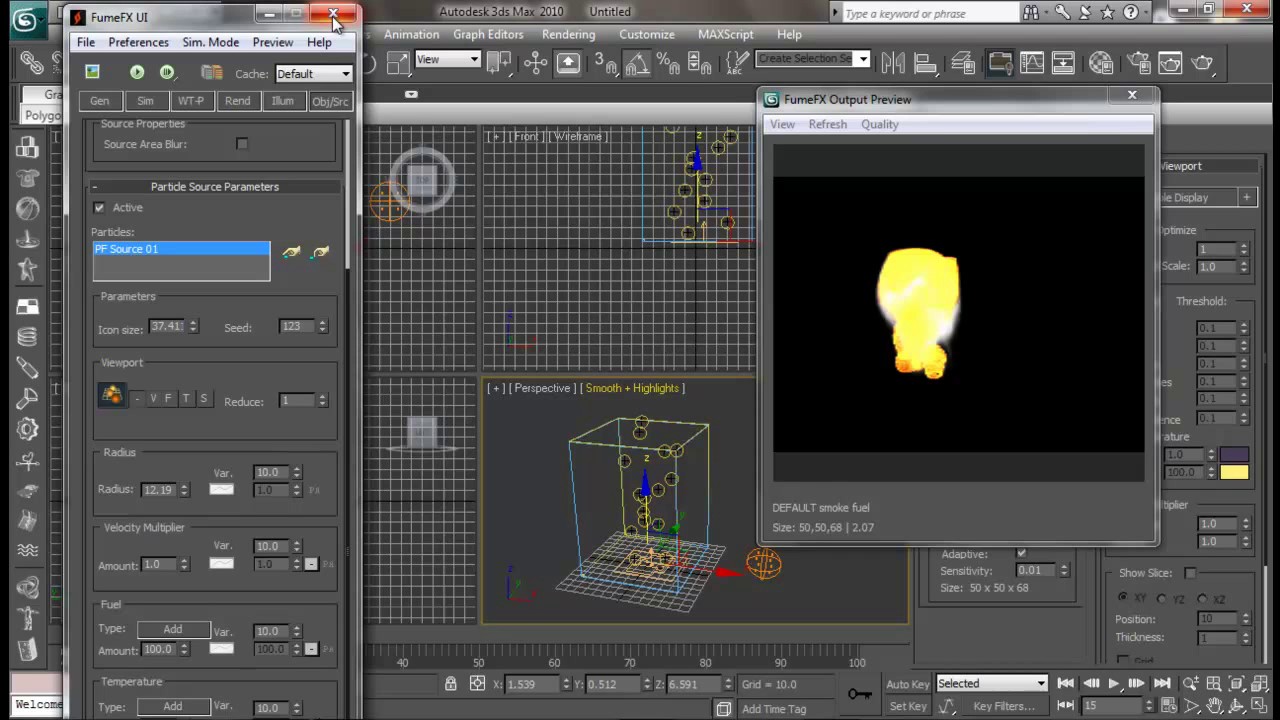
scroll(318, 408, "up", 5)
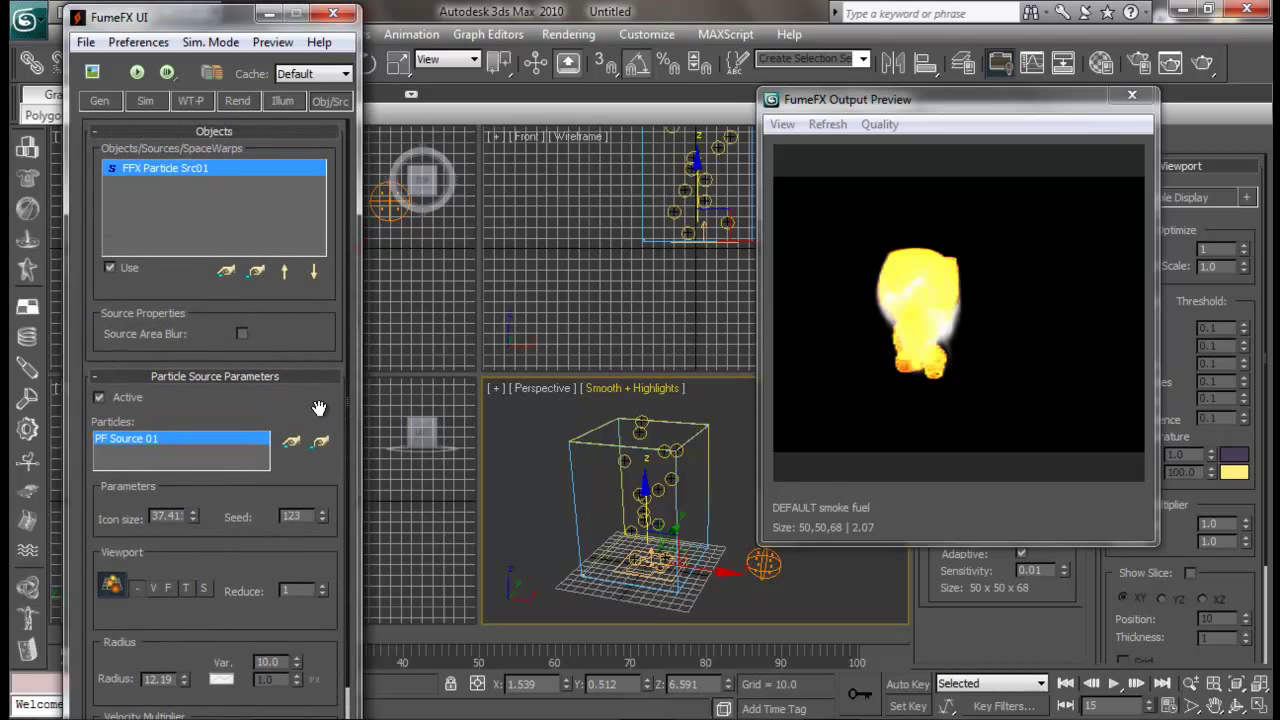
left_click_drag(318, 408, 317, 406)
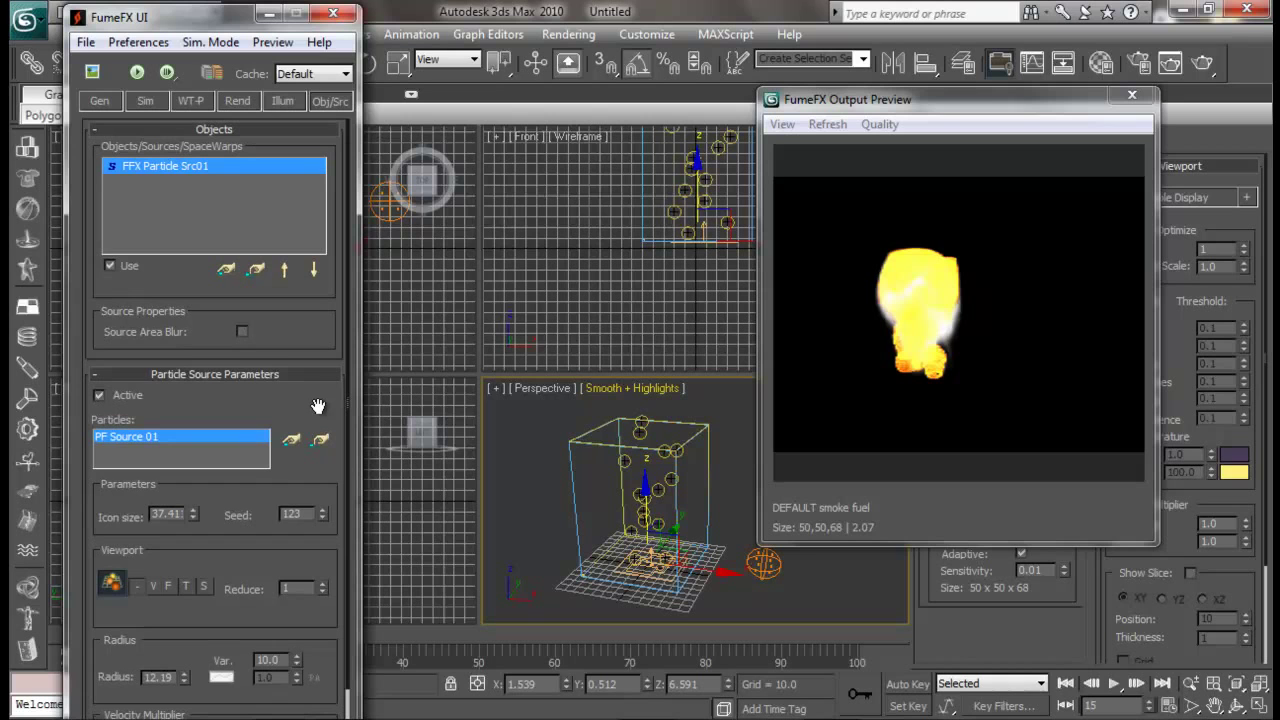
left_click_drag(318, 406, 318, 408)
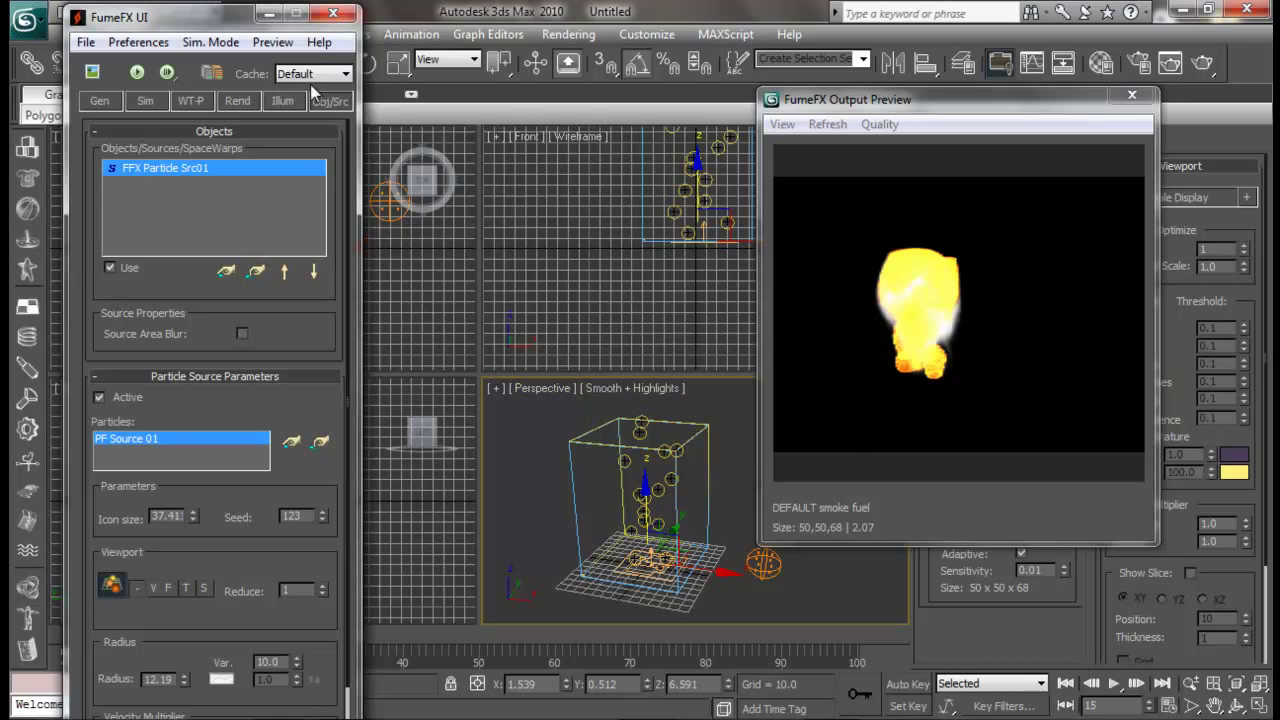
left_click(331, 15)
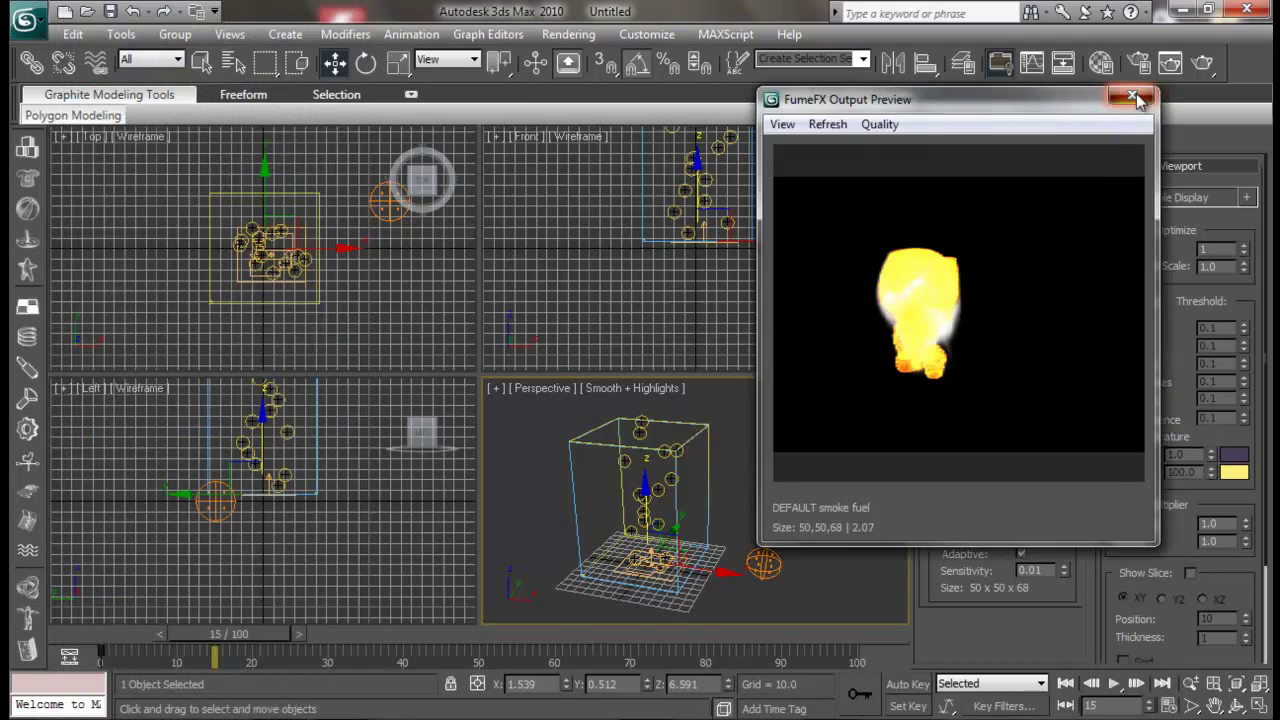
left_click(1132, 95)
Delete the PF Source emitter and the FumeFX particle source helper, leaving only the container in the scene.
middle_click_drag(746, 512, 780, 542, "alt")
middle_click_drag(648, 455, 697, 521, "alt")
middle_click_drag(695, 518, 734, 500, "alt")
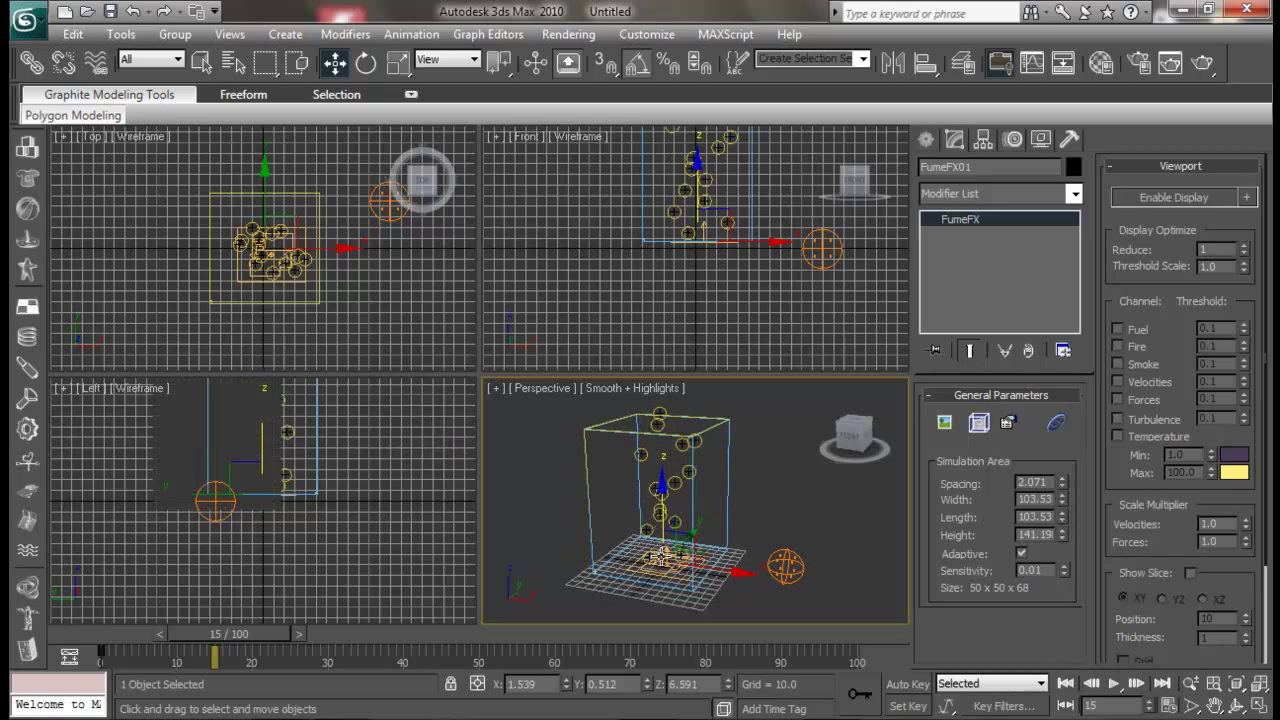
left_click(662, 557)
left_click(745, 511)
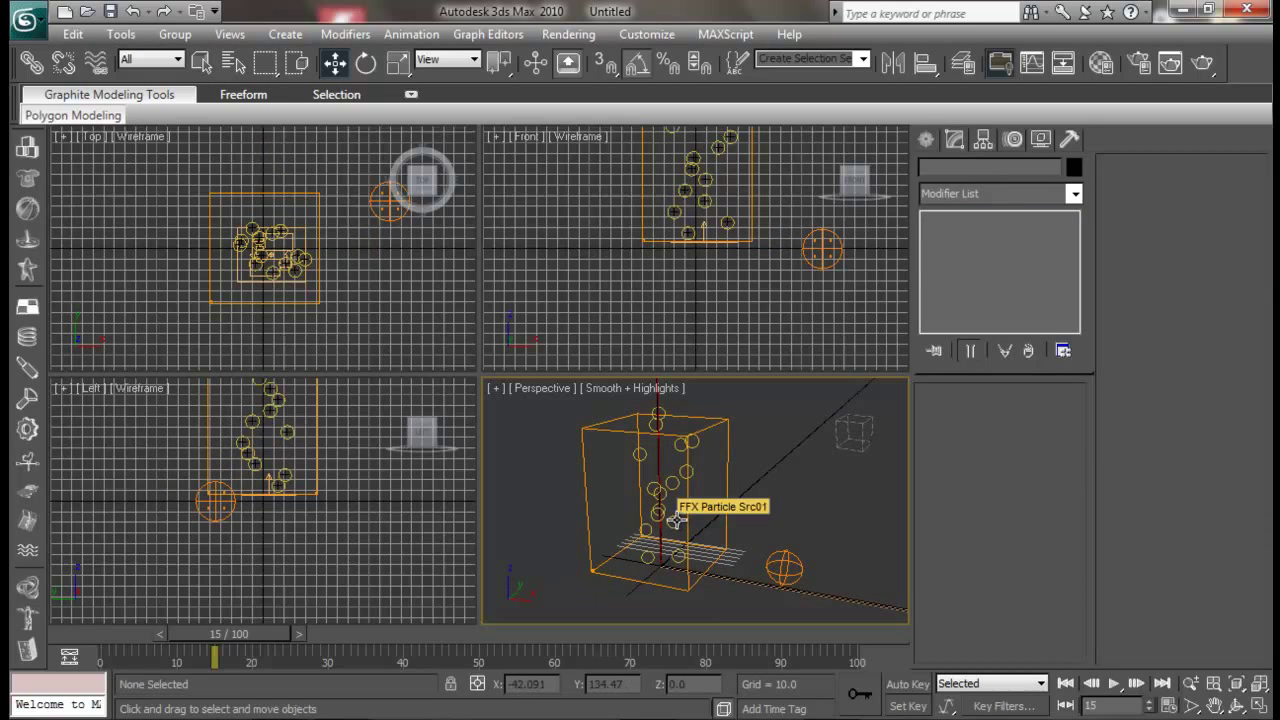
left_click(776, 582)
left_click(660, 547)
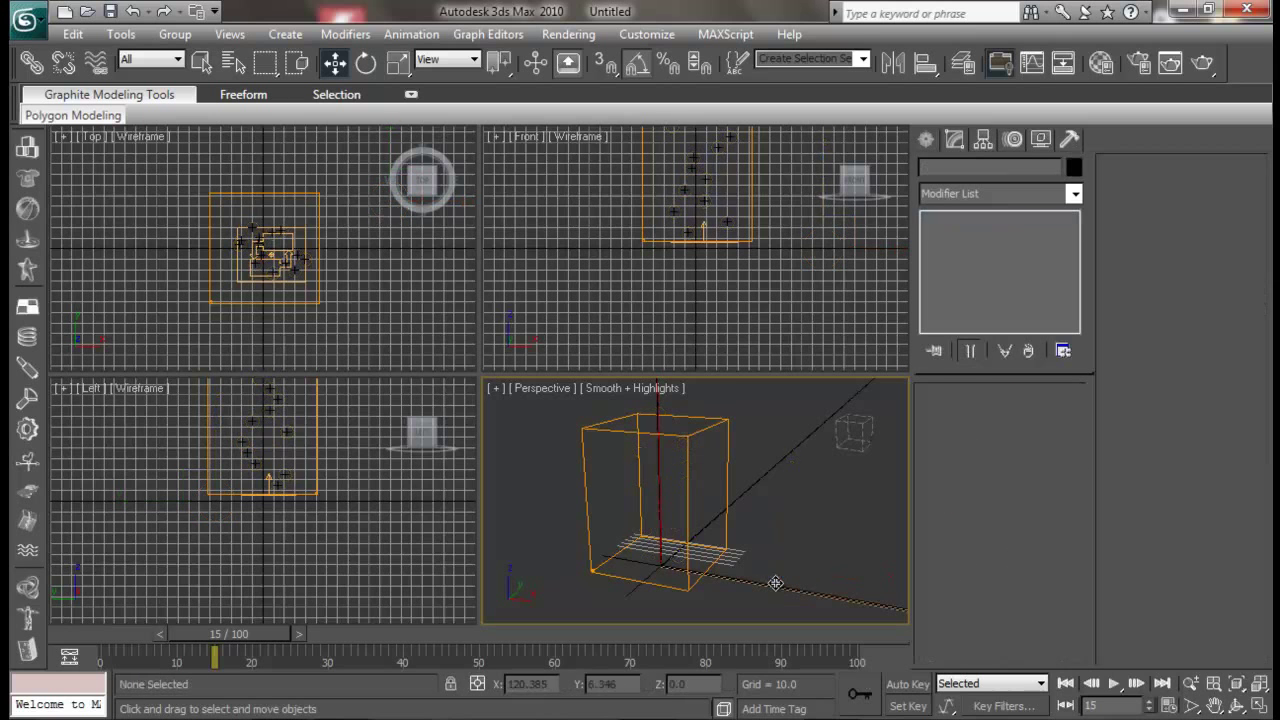
key("ctrl+d")
Maximize the Front viewport with the whole container in view and display the available FumeFX helper types.
middle_click_drag(706, 304, 706, 486)
key("alt+w")
scroll(674, 457, "down", 2)
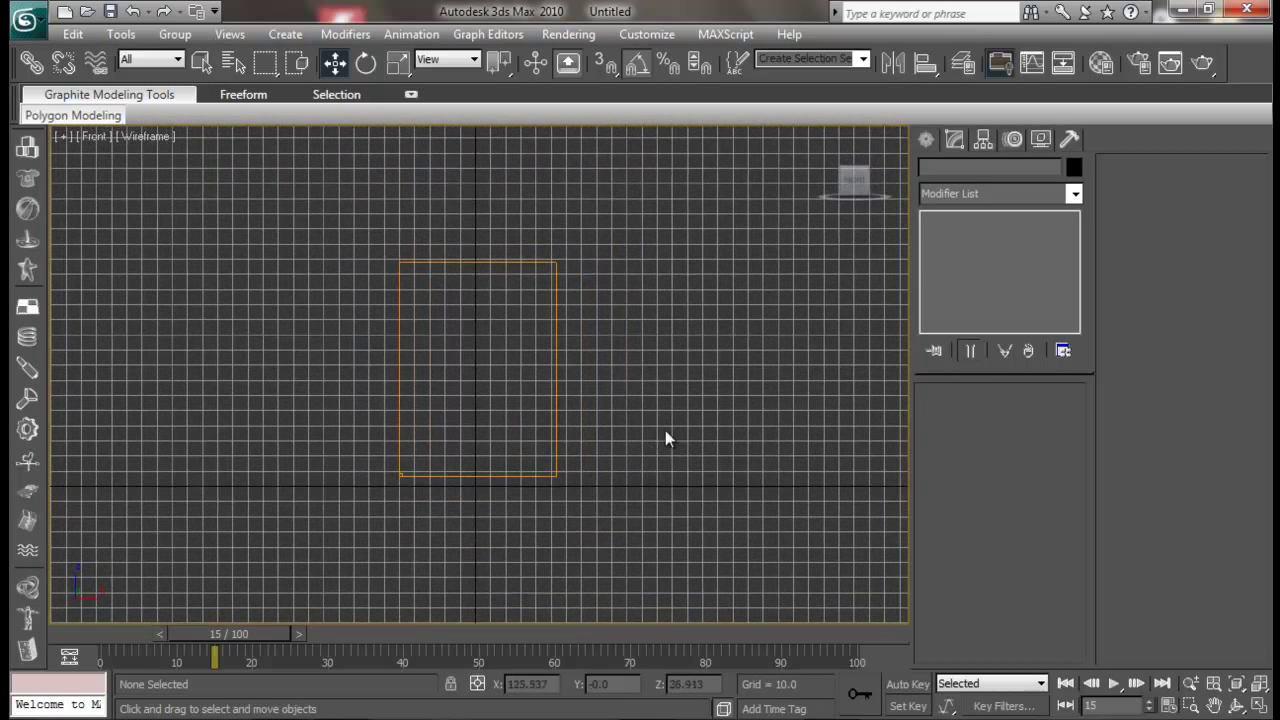
left_click(928, 140)
left_click(1028, 172)
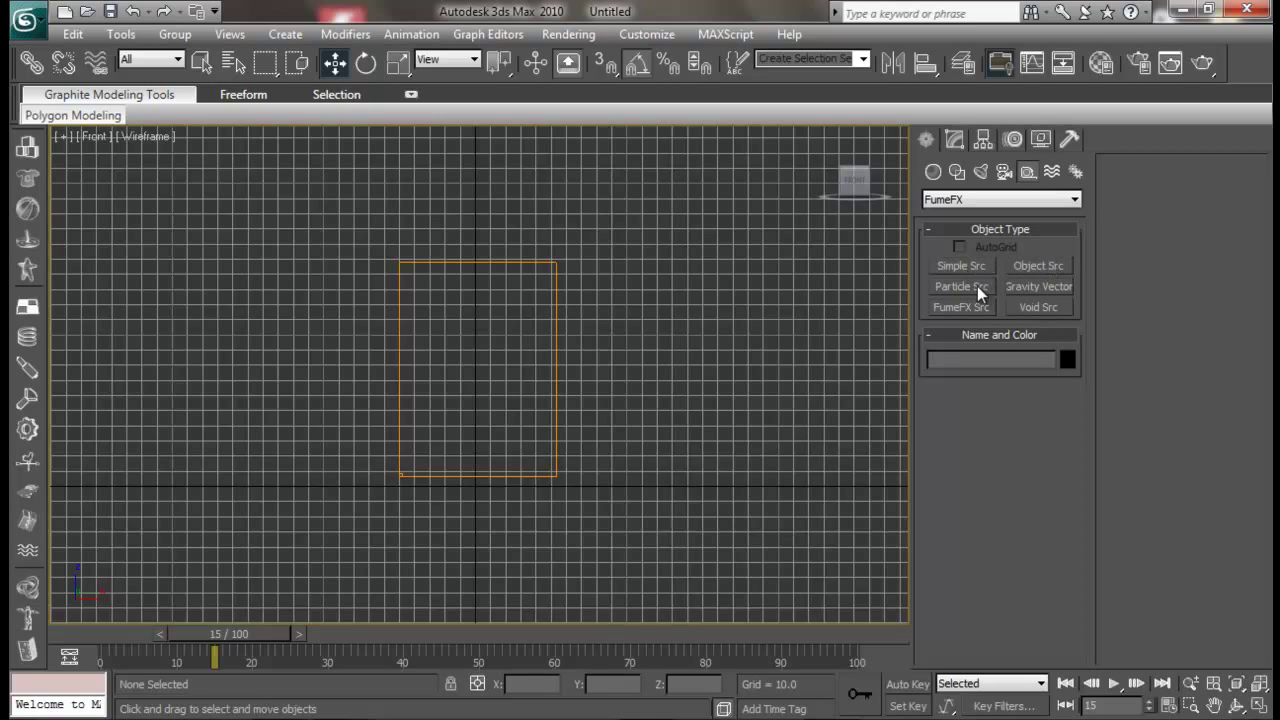
Select the FumeFX container and open its settings window, placing it over the middle of the viewport.
left_click(400, 365)
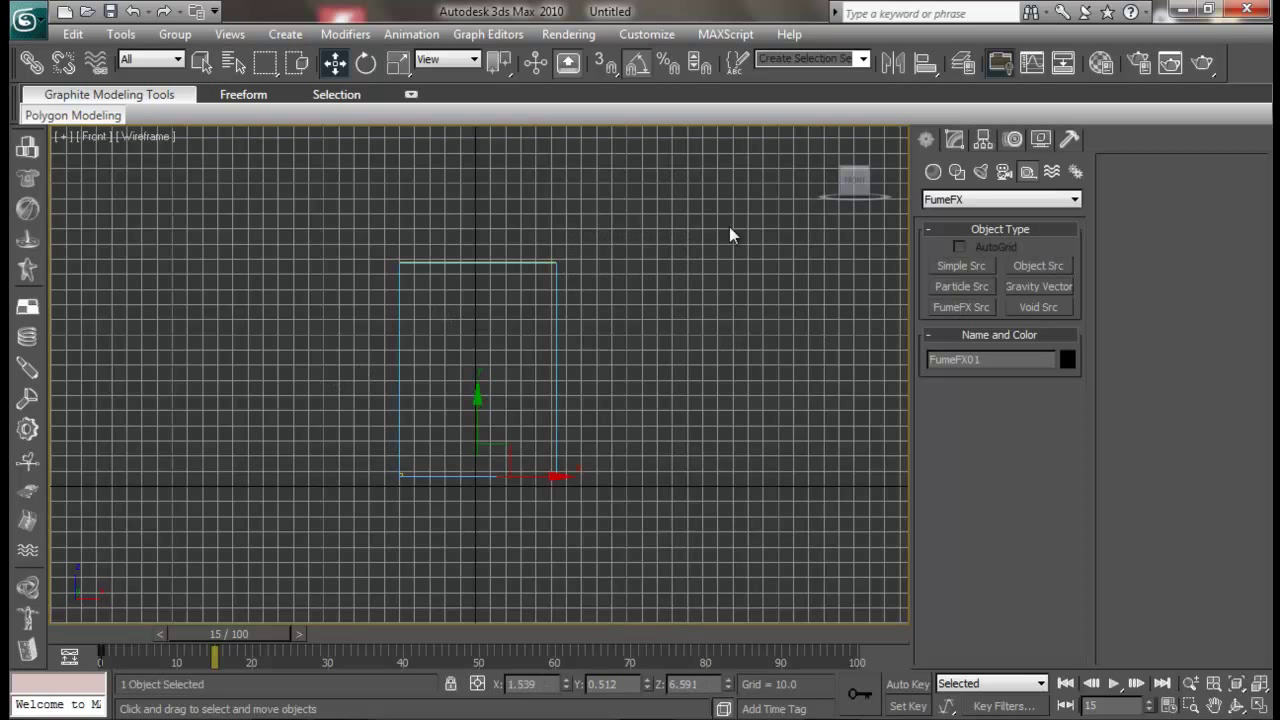
left_click(954, 140)
left_click(977, 424)
left_click_drag(251, 30, 646, 32)
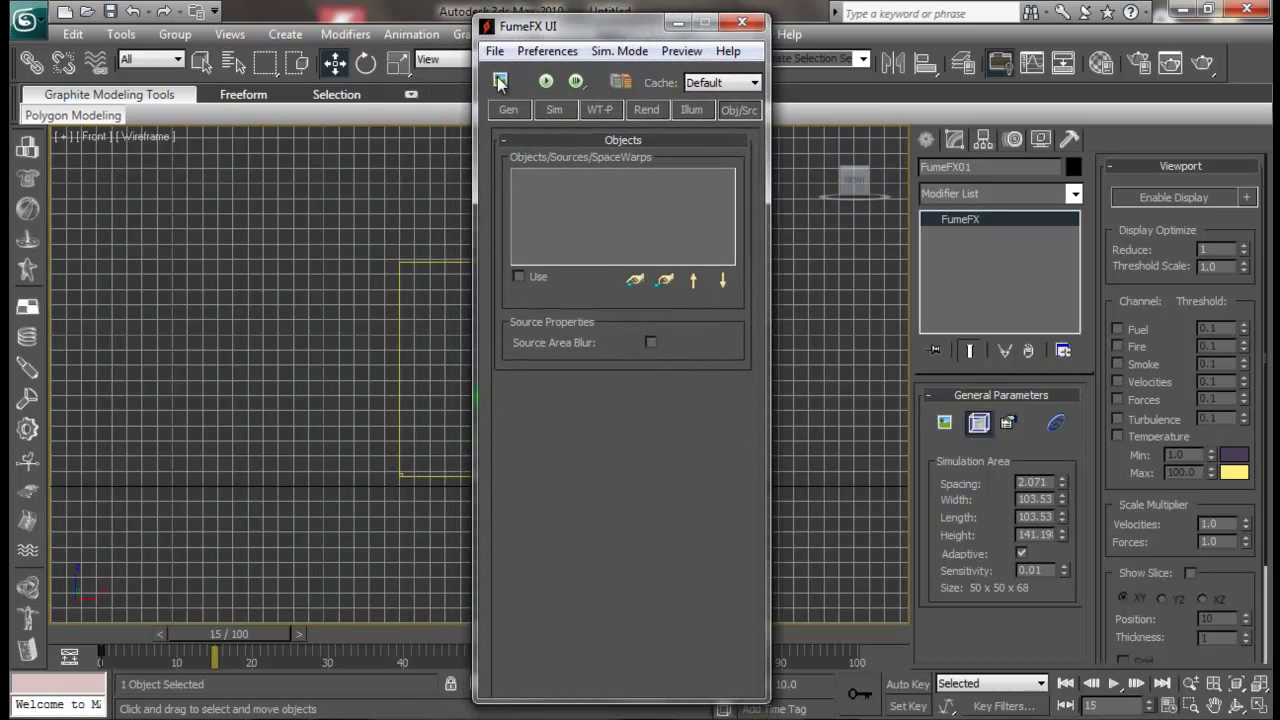
Examine the container's general, simulation, rendering, illumination and object/source parameters, ending on the general output and playback settings.
left_click(510, 112)
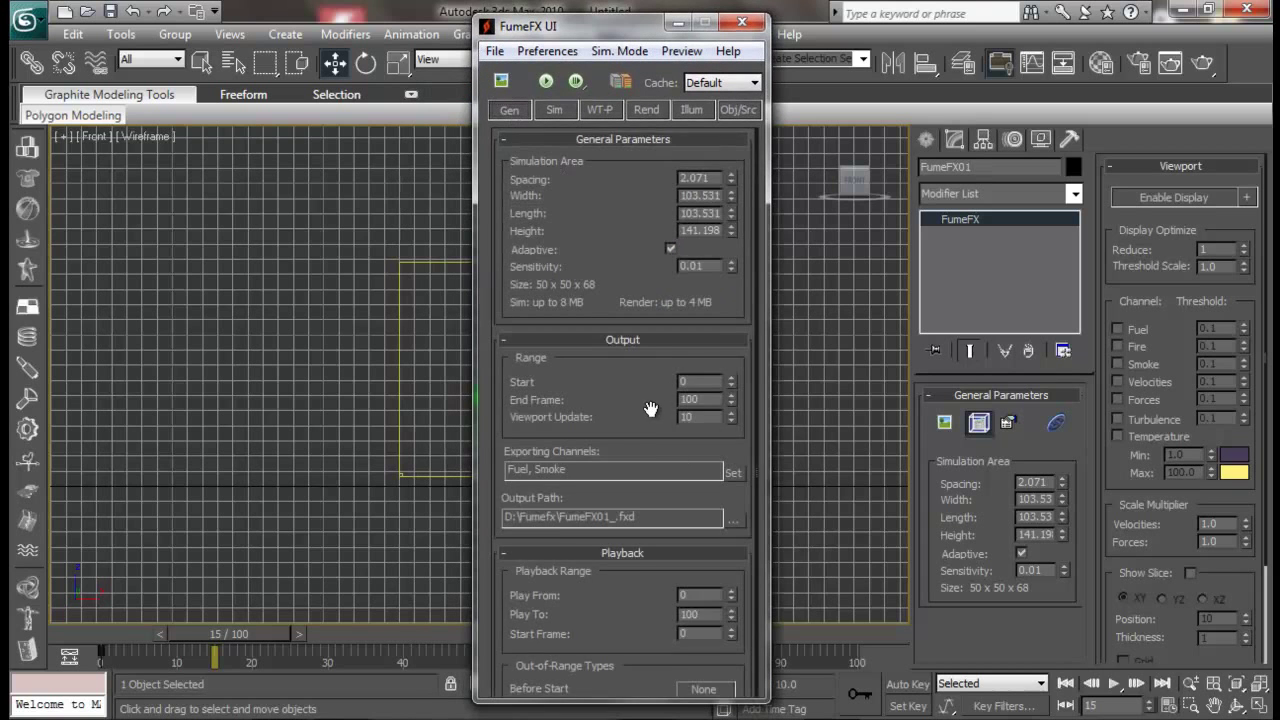
left_click(556, 112)
left_click(650, 112)
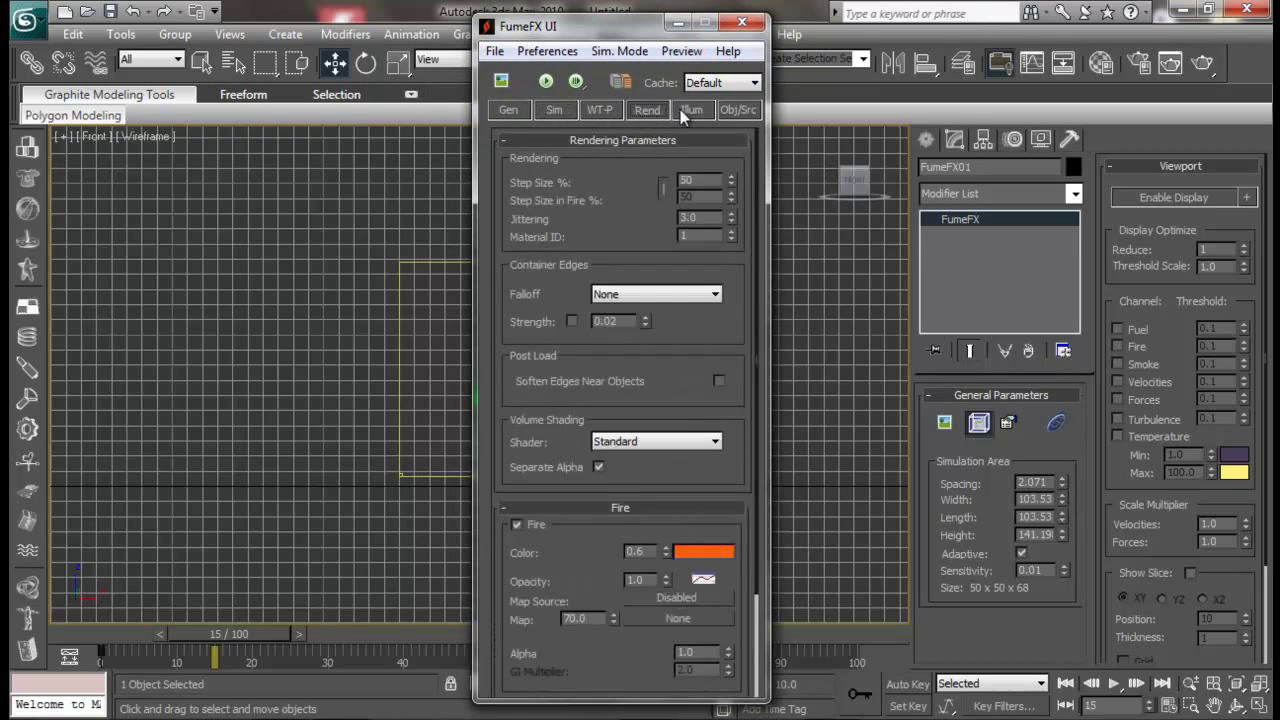
left_click(691, 110)
left_click(736, 109)
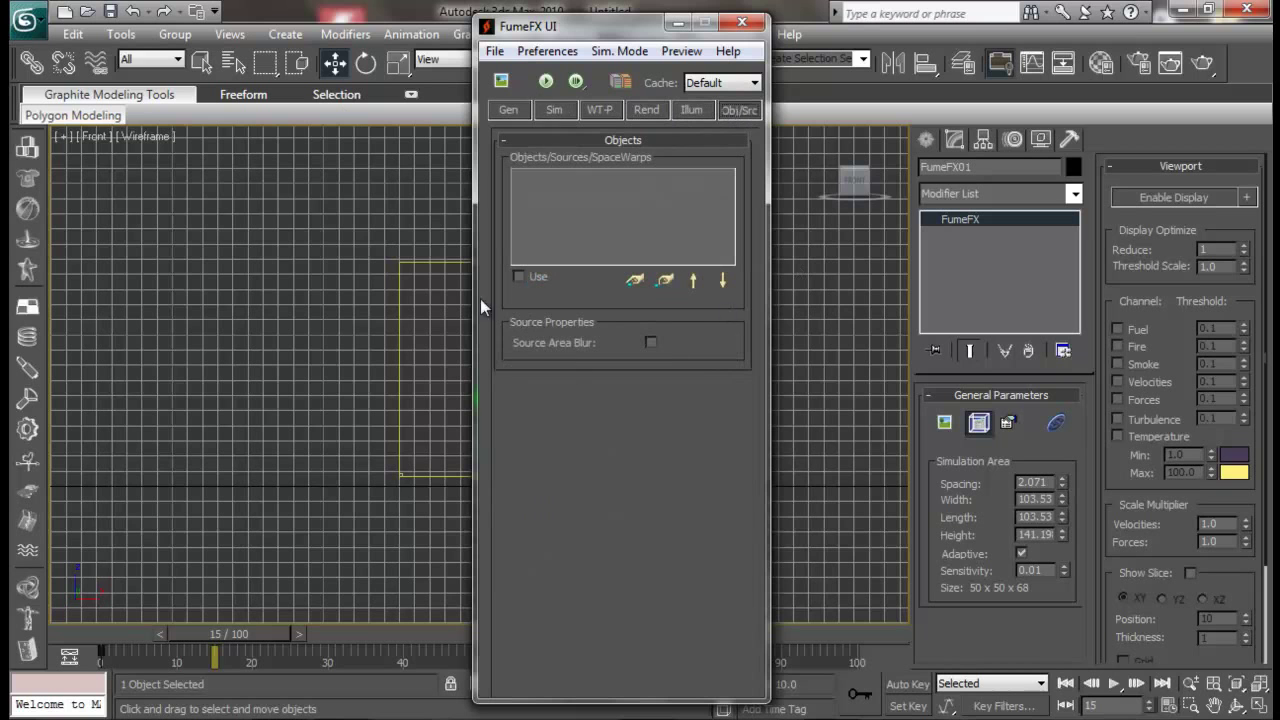
left_click(510, 110)
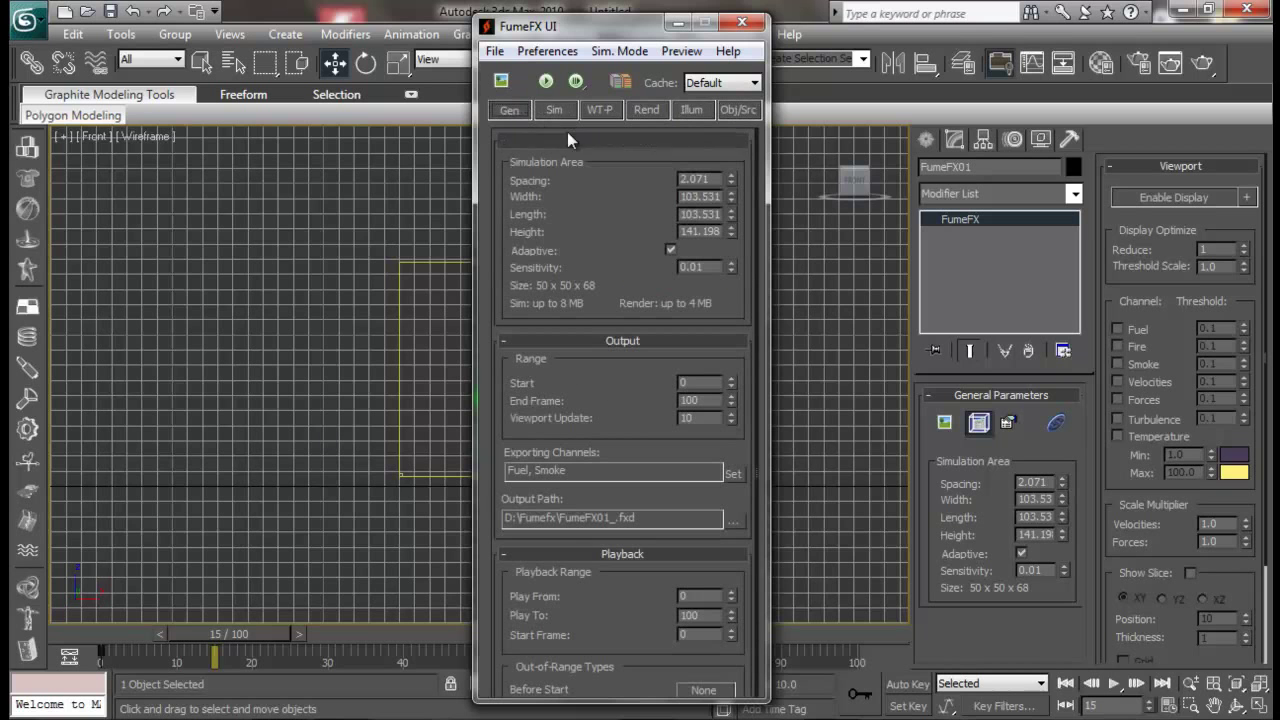
left_click_drag(606, 414, 608, 214)
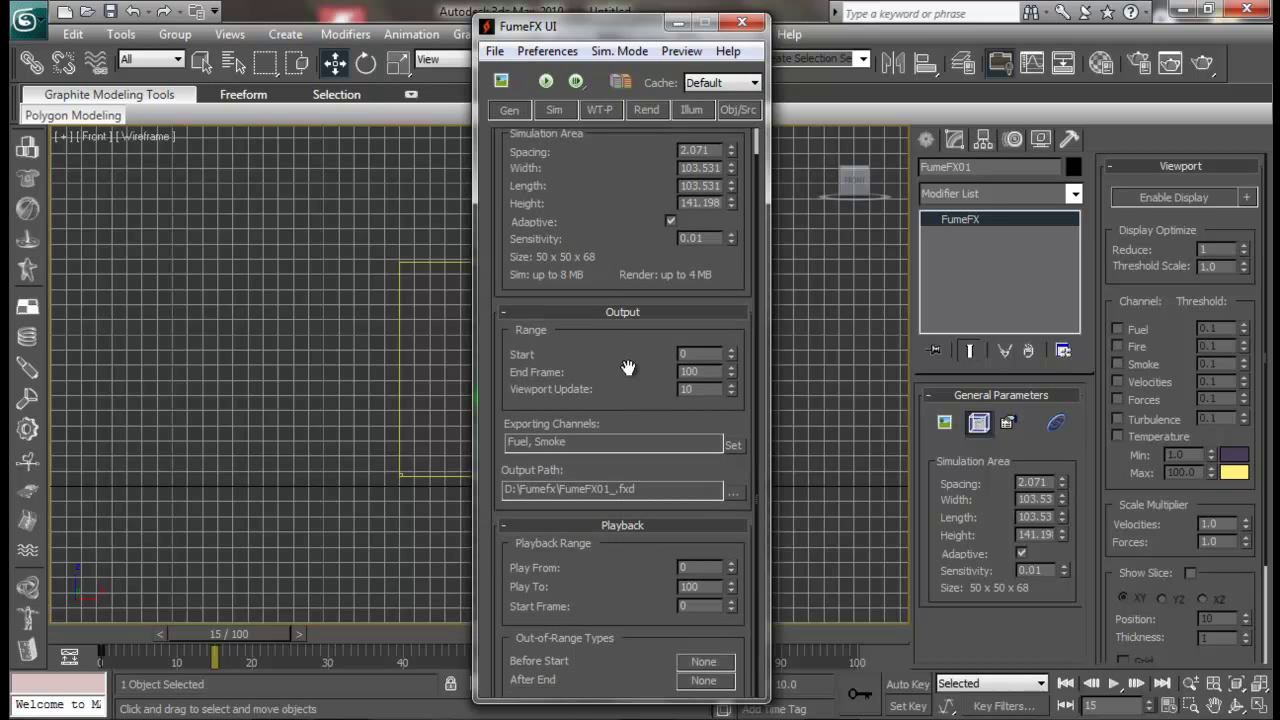
left_click_drag(636, 395, 651, 430)
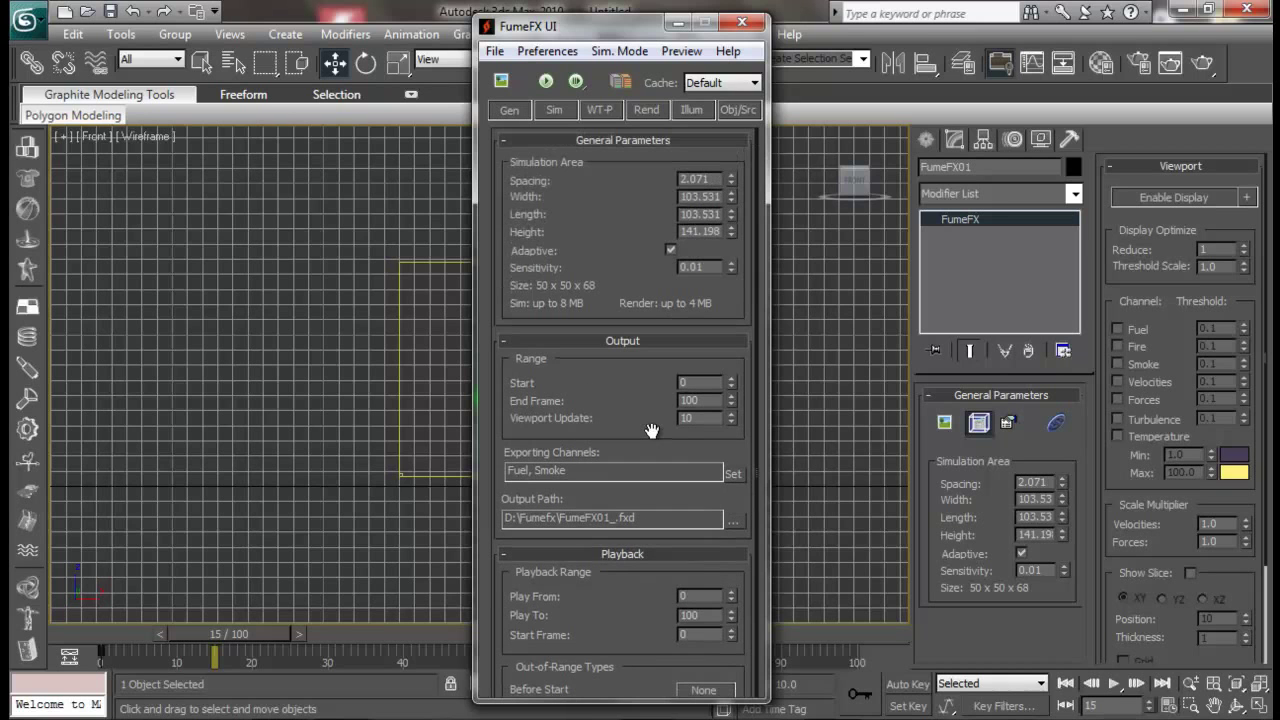